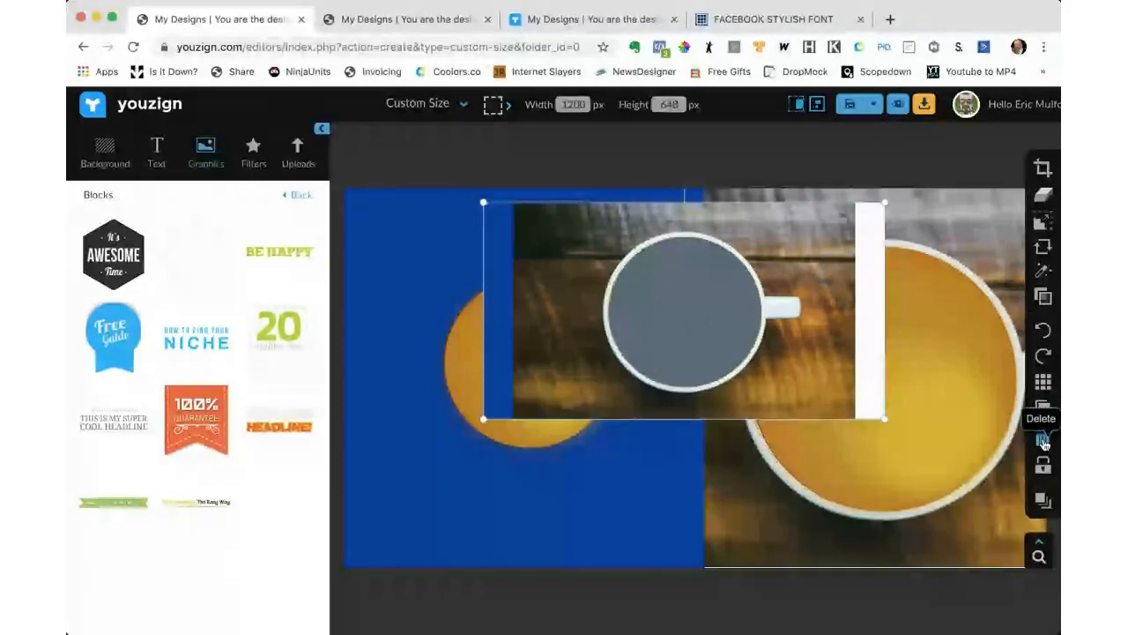
# Delete the small mug photo and move the large mug photo leftward, in front of the two orange circles.
pyautogui.click(1044, 439)
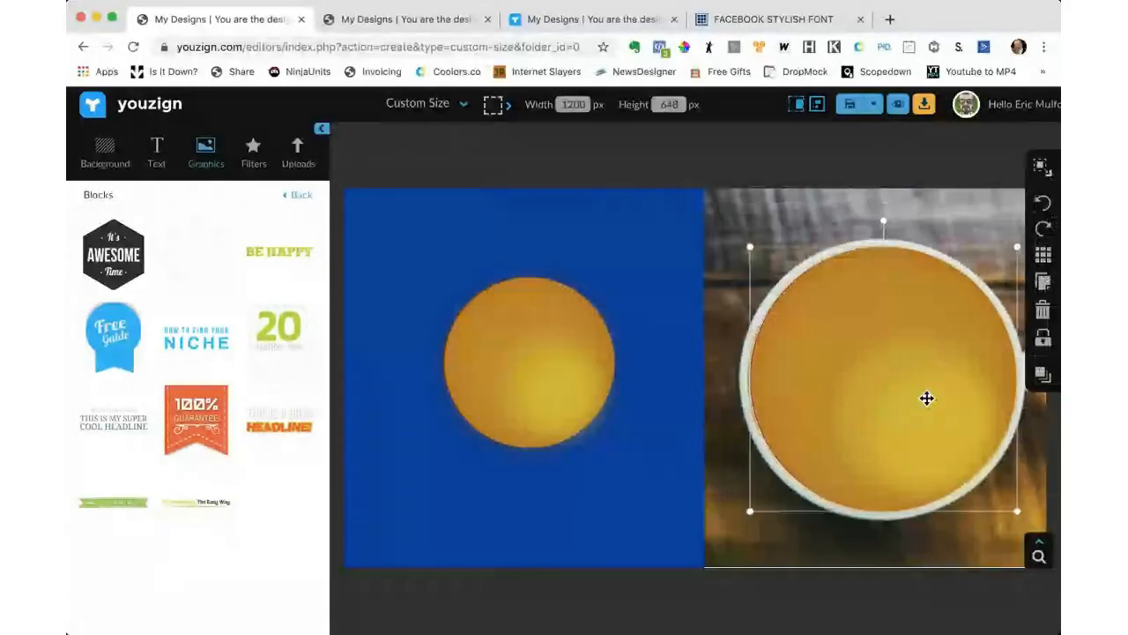
pyautogui.moveTo(926, 398); pyautogui.dragTo(802, 389)
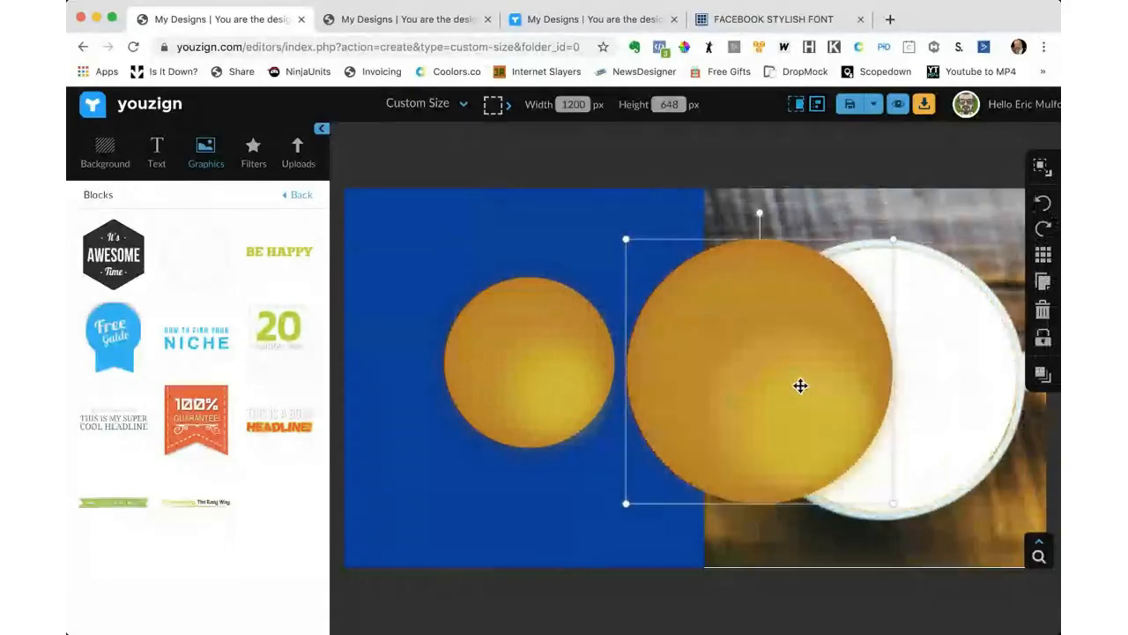
pyautogui.click(956, 234)
pyautogui.moveTo(956, 234); pyautogui.dragTo(823, 249)
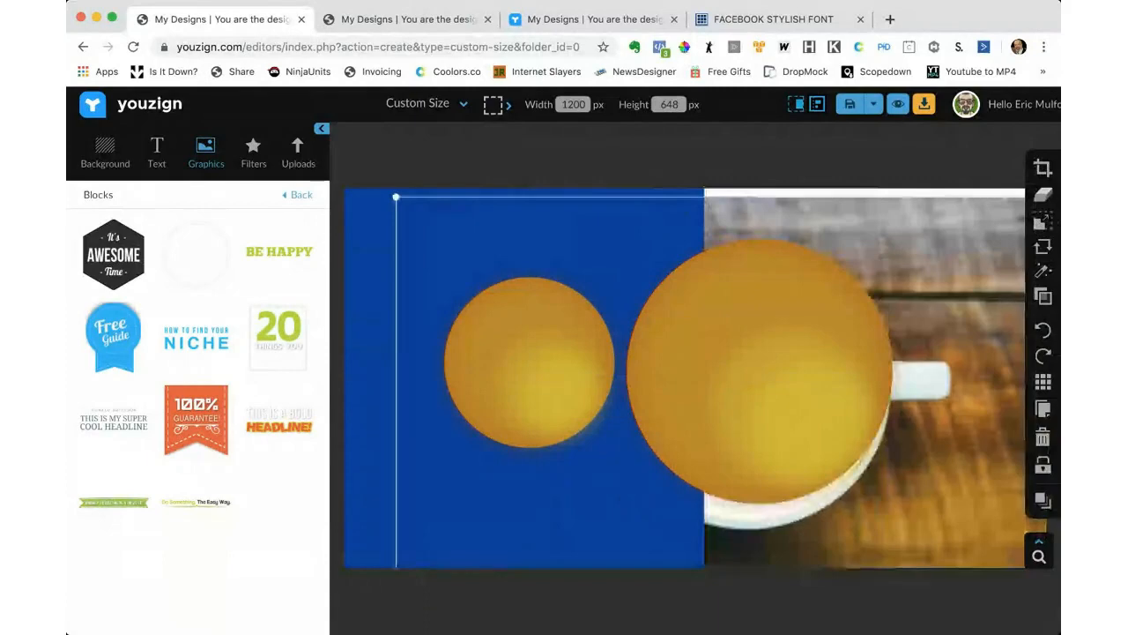
pyautogui.click(1043, 500)
pyautogui.click(910, 502)
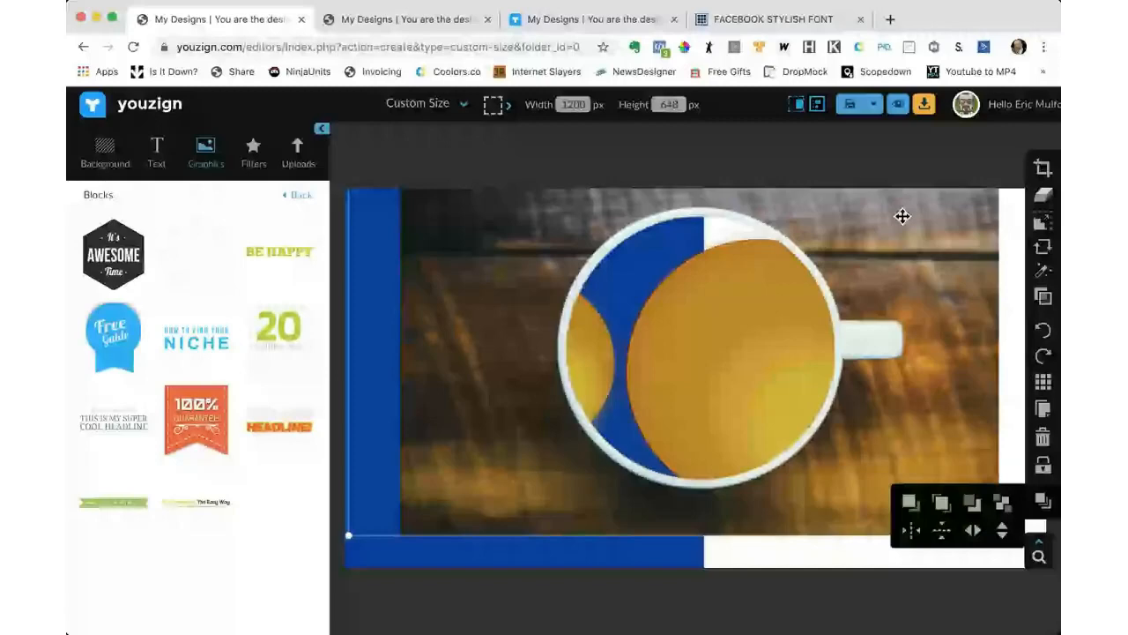
# Delete the large mug photo and the larger orange circle, keeping only the small orange sphere.
pyautogui.press('Delete')
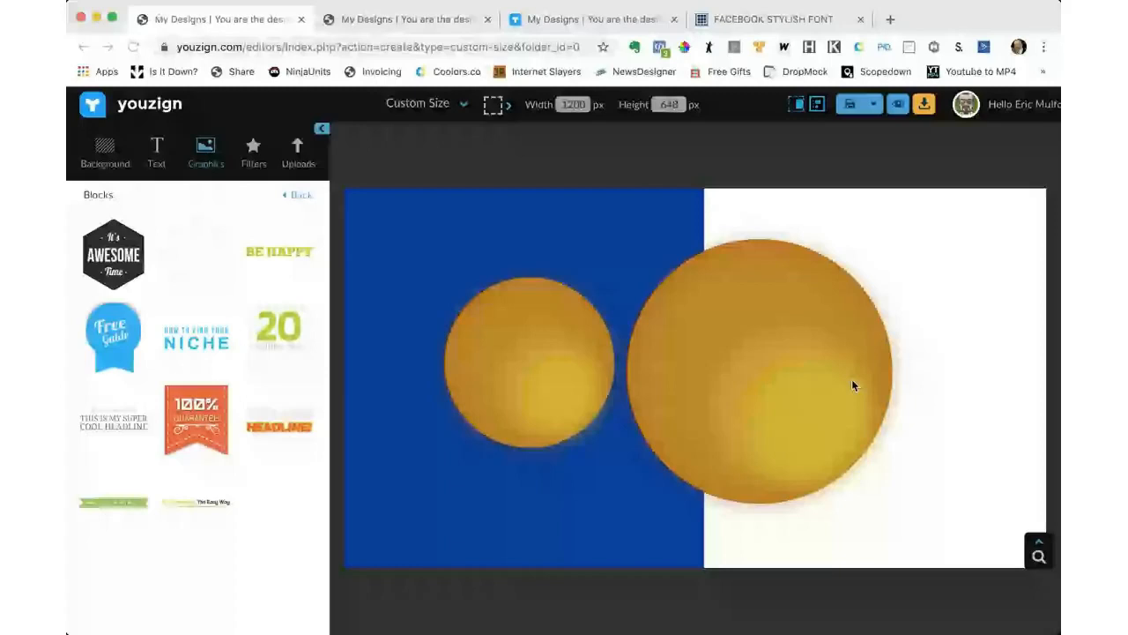
pyautogui.click(843, 373)
pyautogui.click(1051, 312)
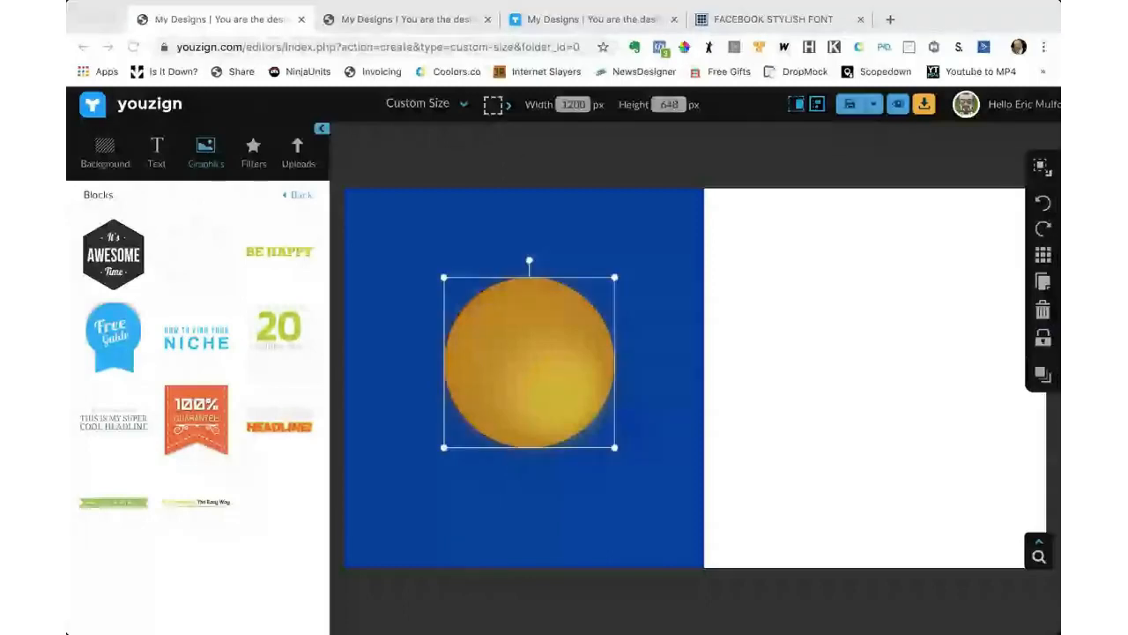
# Pull the small sphere's layers apart, moving the two blurred highlights below it and the blurred brown circle to its upper right.
pyautogui.click(599, 329)
pyautogui.moveTo(551, 379); pyautogui.dragTo(566, 371)
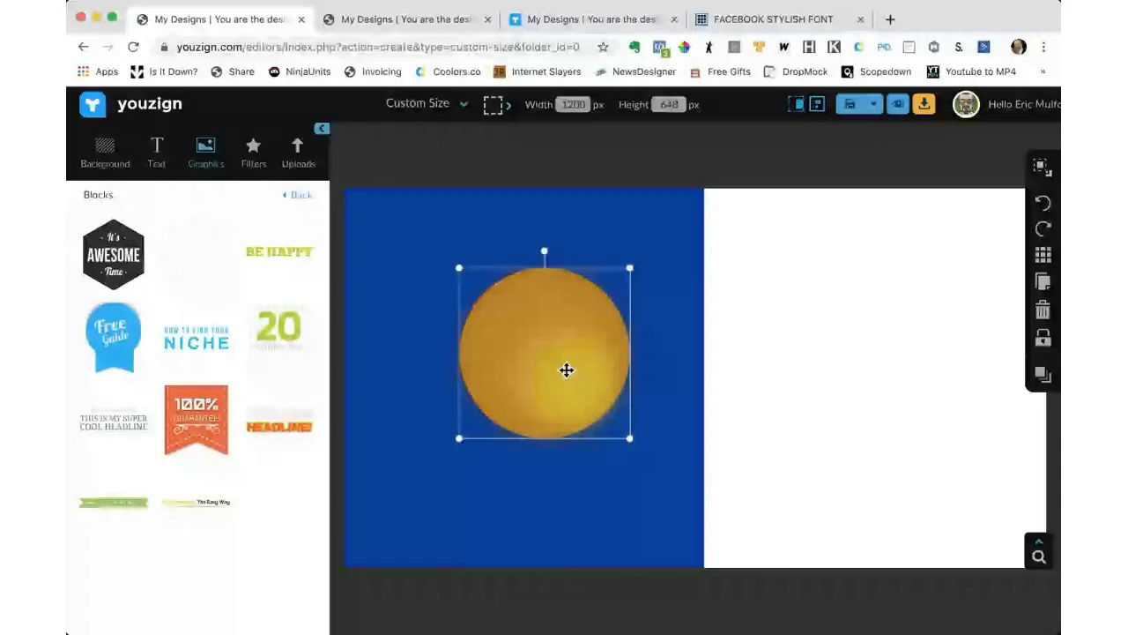
pyautogui.moveTo(566, 370); pyautogui.dragTo(628, 487)
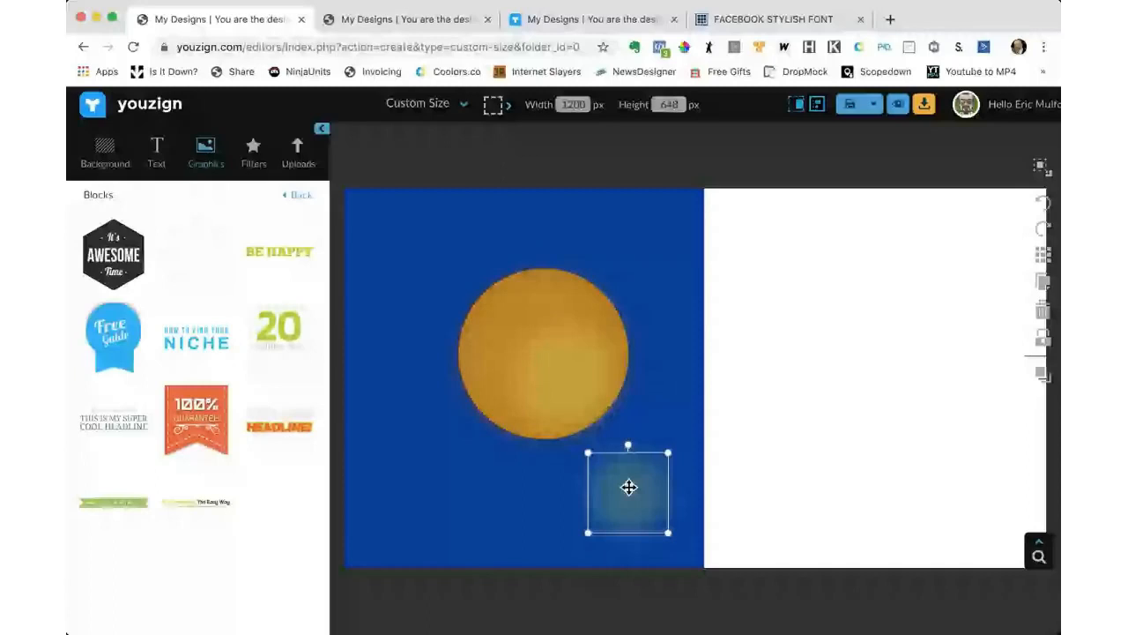
pyautogui.click(578, 352)
pyautogui.moveTo(577, 353); pyautogui.dragTo(492, 458)
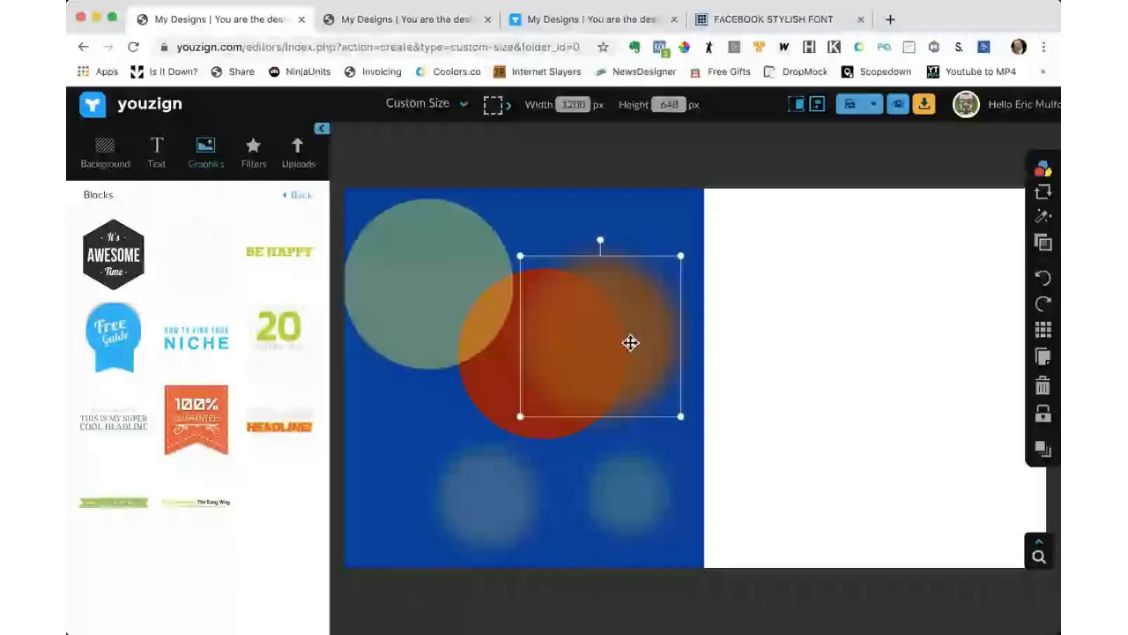
pyautogui.moveTo(630, 342); pyautogui.dragTo(735, 270)
# Examine the fill colour of the red base circle.
pyautogui.click(572, 371)
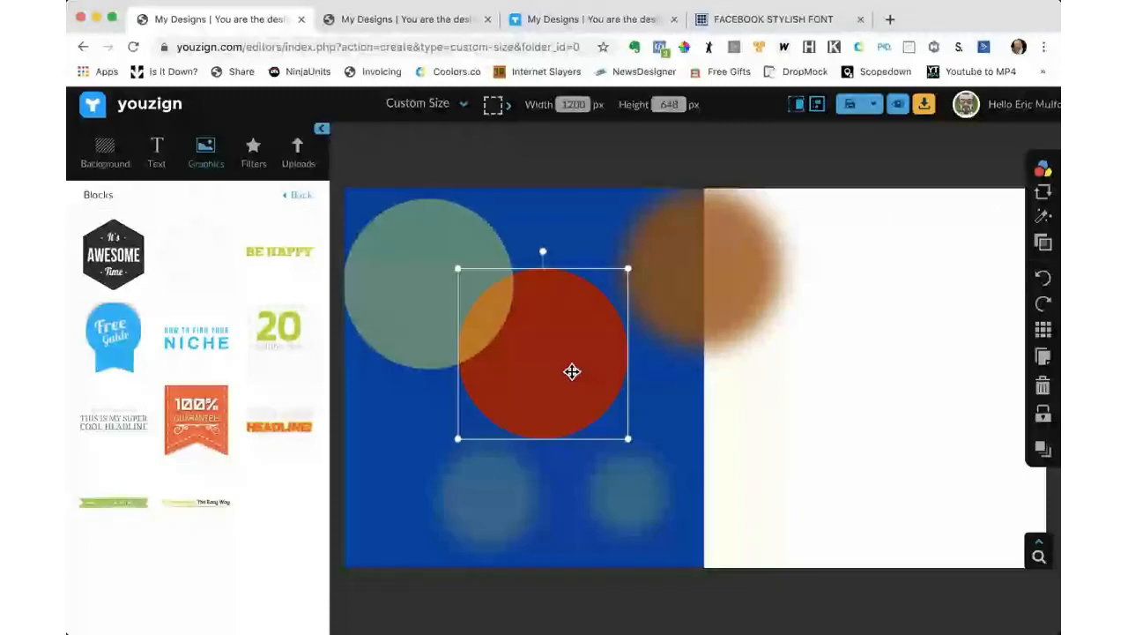
pyautogui.moveTo(1040, 171)
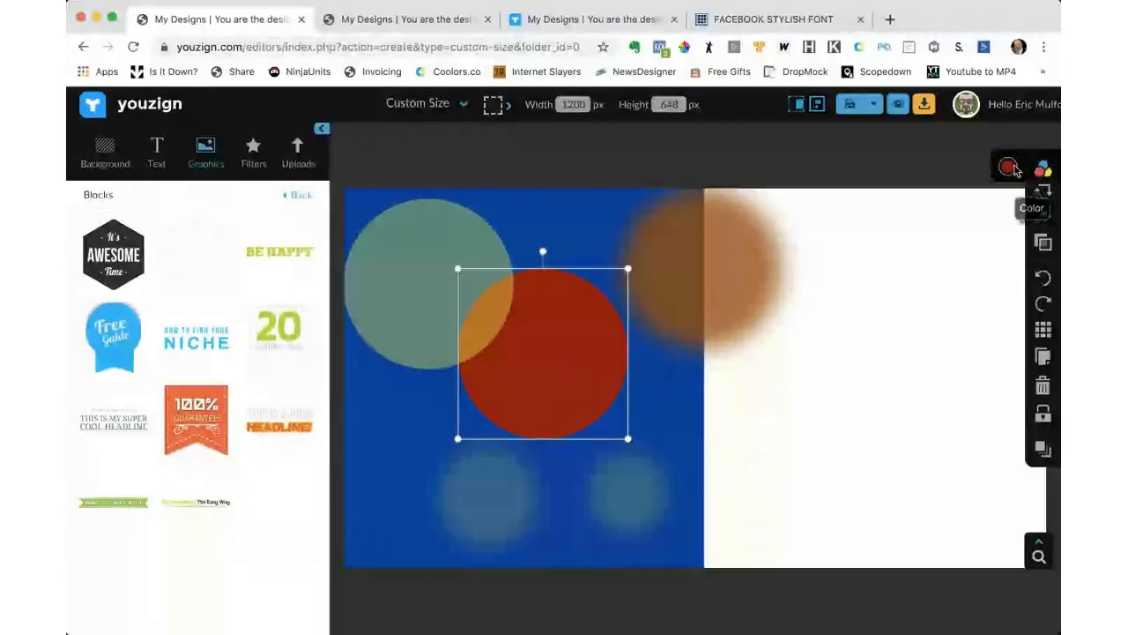
pyautogui.click(1008, 167)
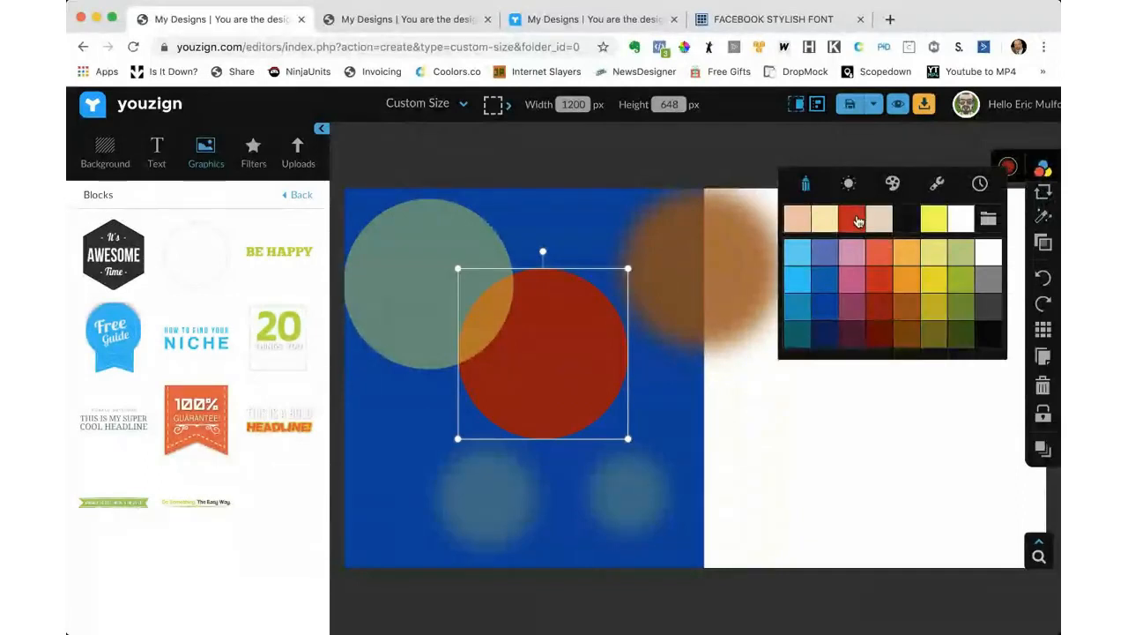
pyautogui.click(930, 461)
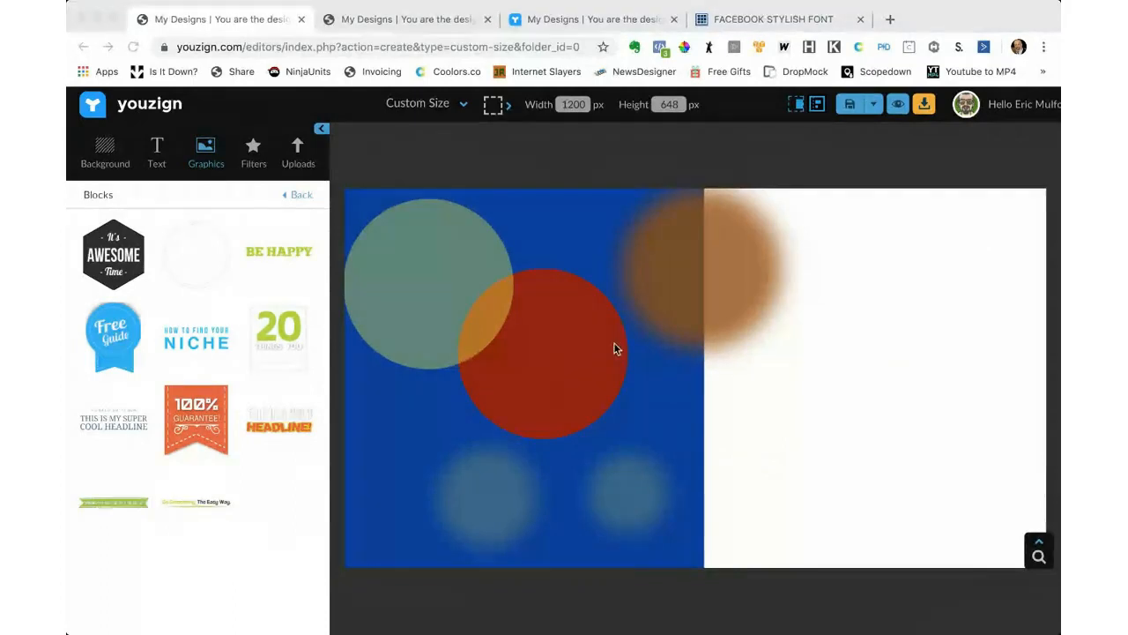
# Shift the red circle slightly down and place the translucent pale circle directly over it.
pyautogui.click(569, 342)
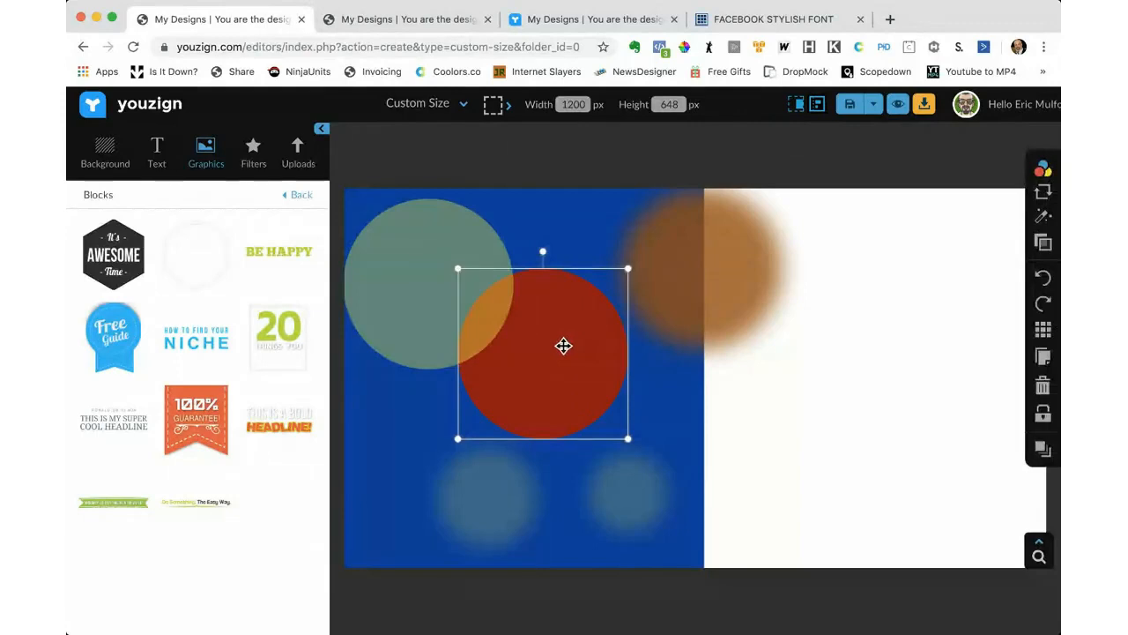
pyautogui.moveTo(1042, 448)
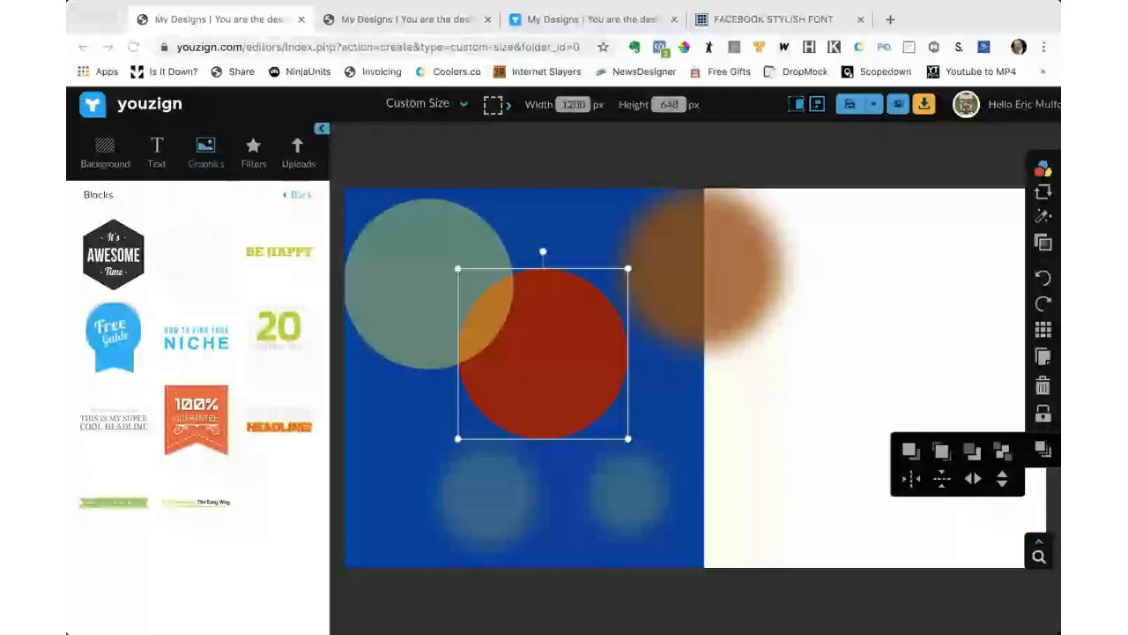
pyautogui.moveTo(543, 353); pyautogui.dragTo(549, 369)
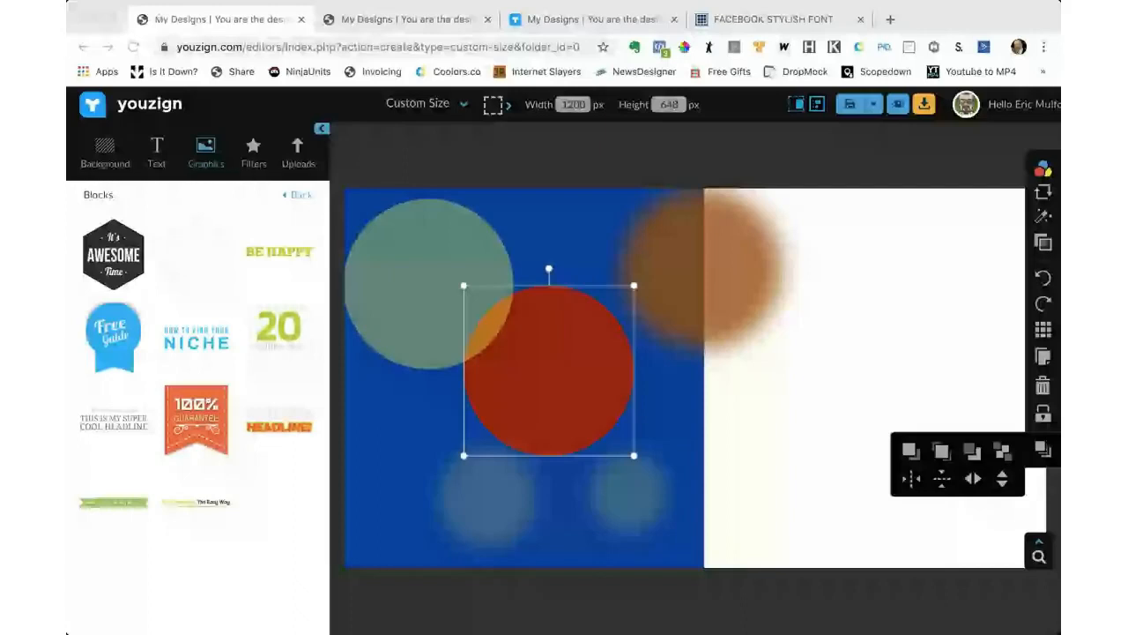
pyautogui.click(580, 361)
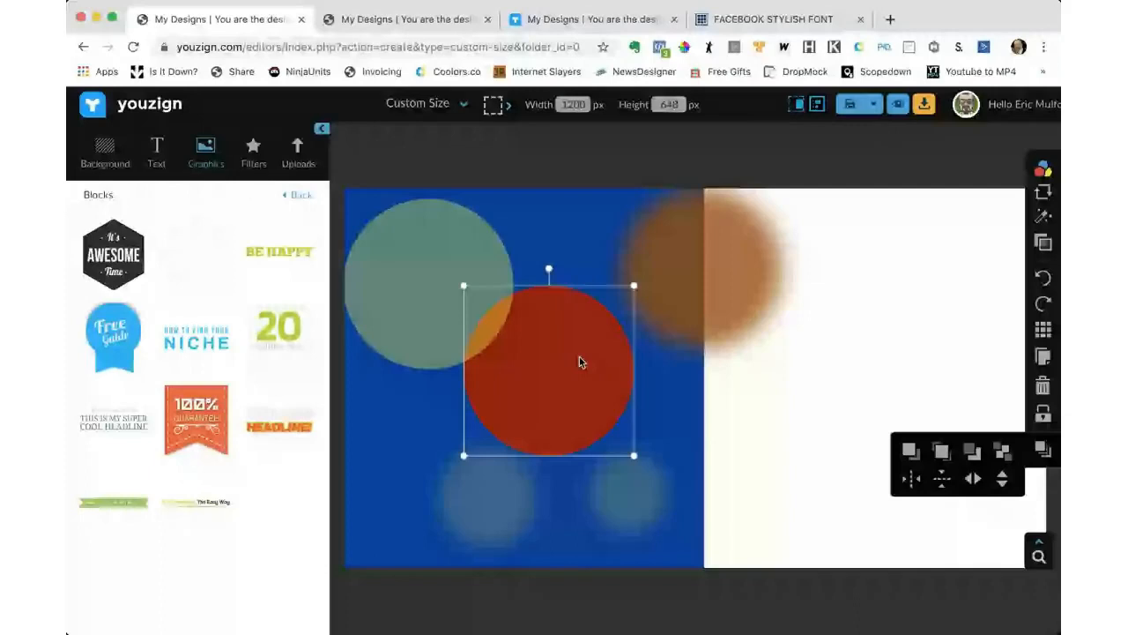
pyautogui.moveTo(407, 269); pyautogui.dragTo(452, 324)
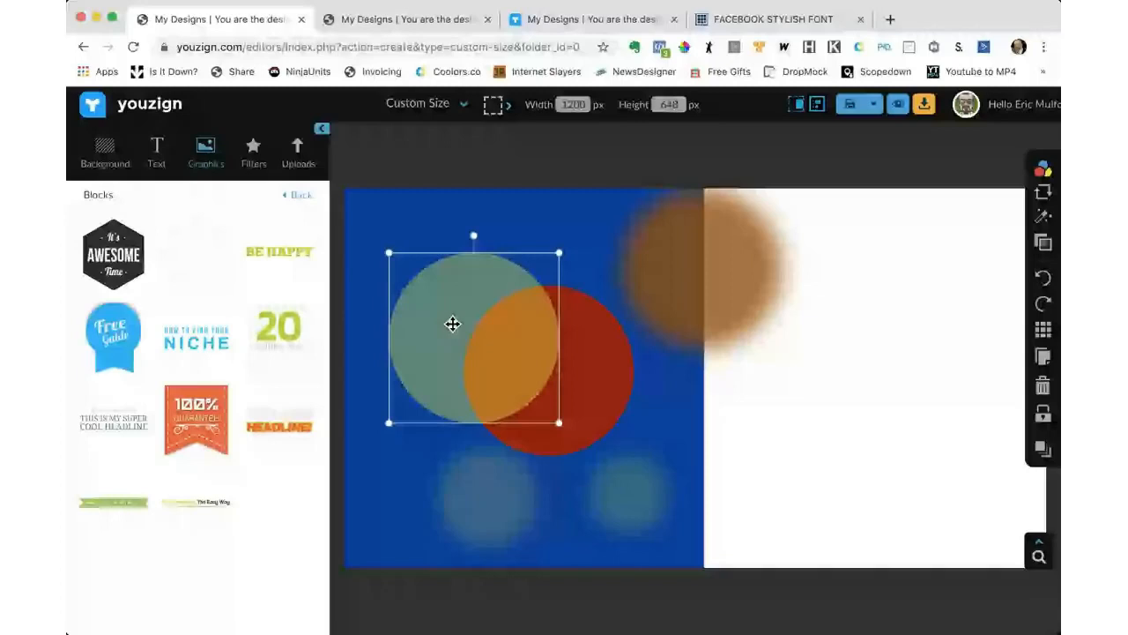
pyautogui.moveTo(452, 323); pyautogui.dragTo(527, 355)
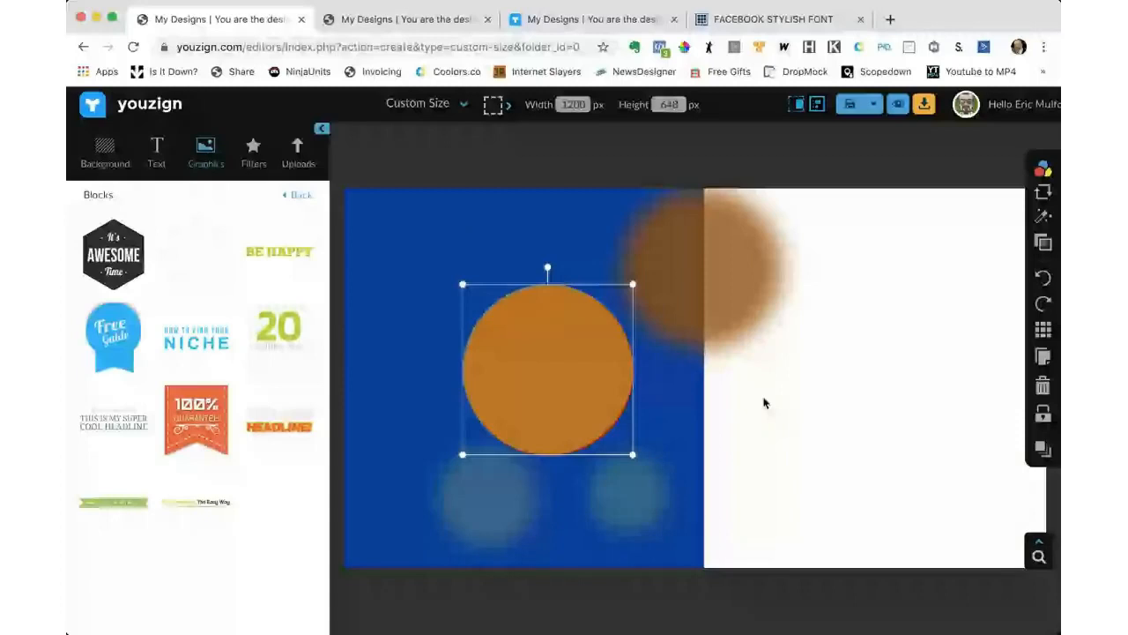
pyautogui.click(758, 410)
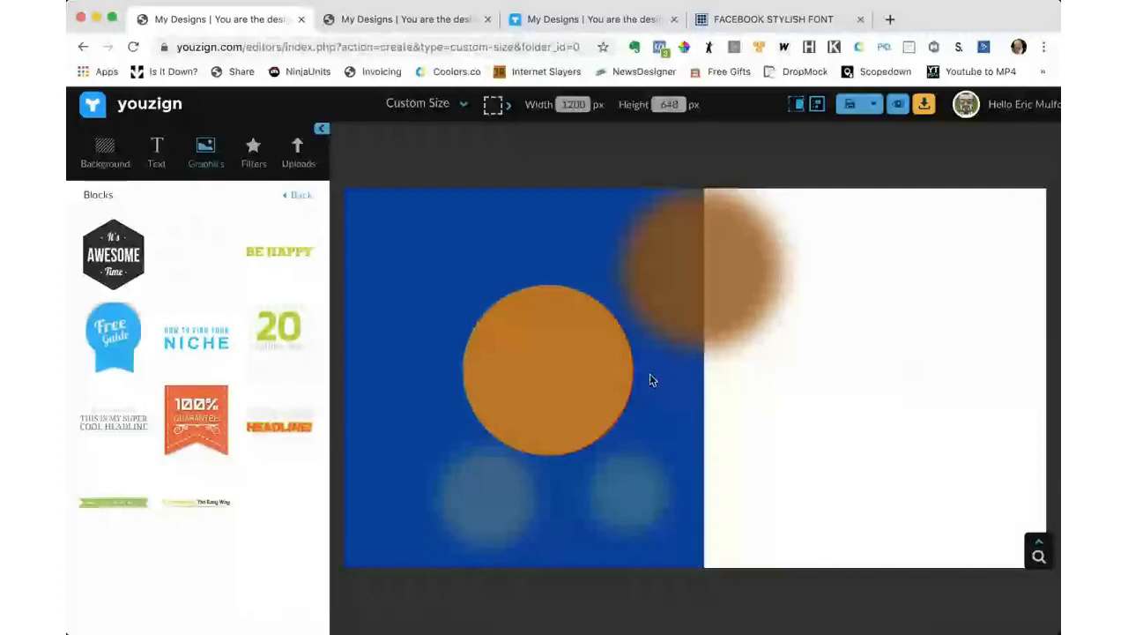
# Set the opacity of the circle overlaying the red one to 41.
pyautogui.click(549, 366)
pyautogui.click(1043, 243)
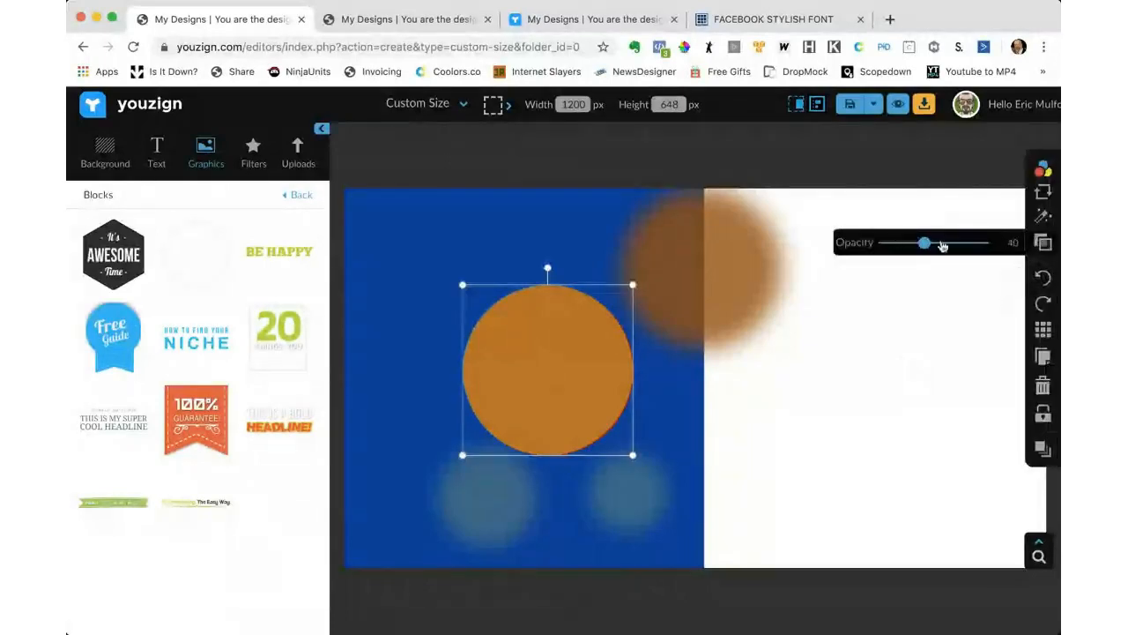
pyautogui.moveTo(926, 247)
pyautogui.mouseDown()
pyautogui.moveTo(988, 243)
pyautogui.moveTo(924, 244)
pyautogui.mouseUp()
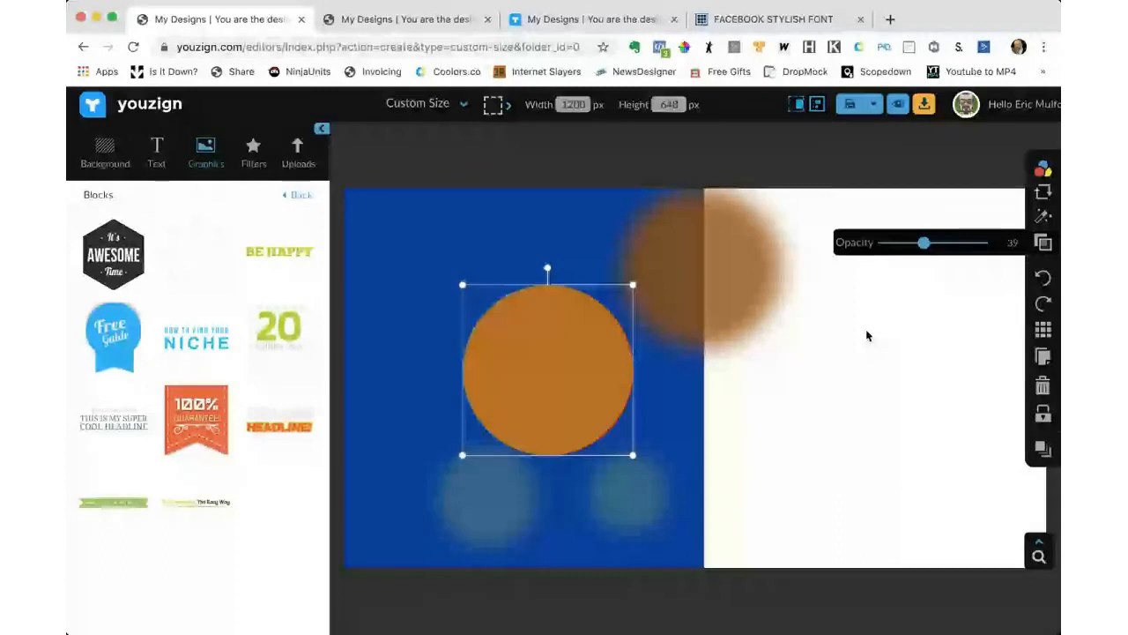
pyautogui.moveTo(924, 243); pyautogui.dragTo(945, 246)
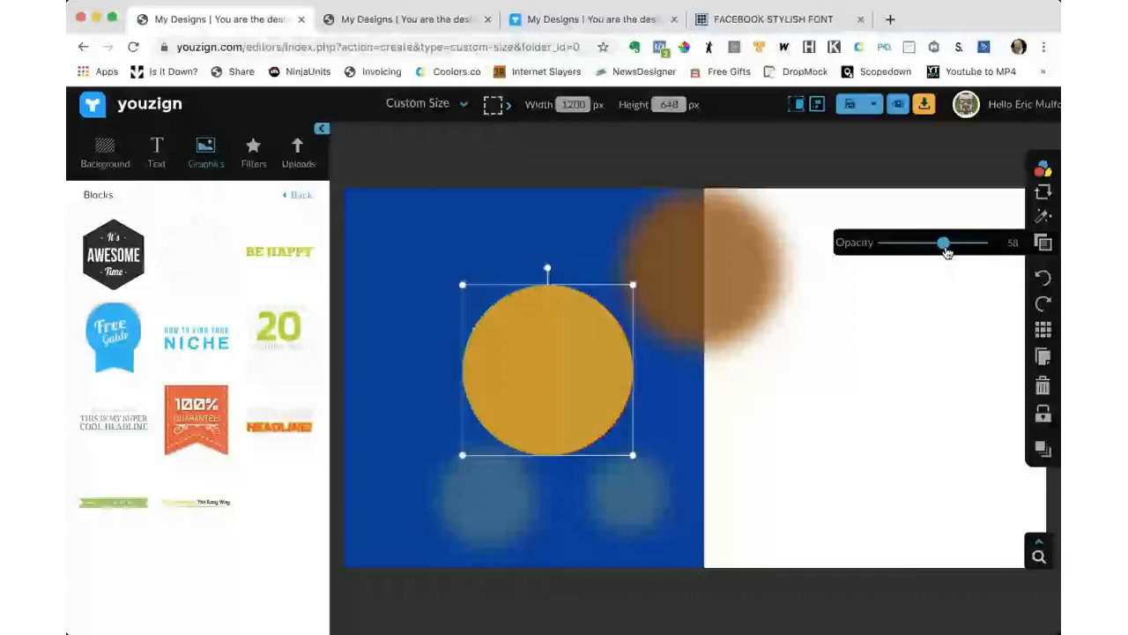
pyautogui.moveTo(946, 252); pyautogui.dragTo(929, 252)
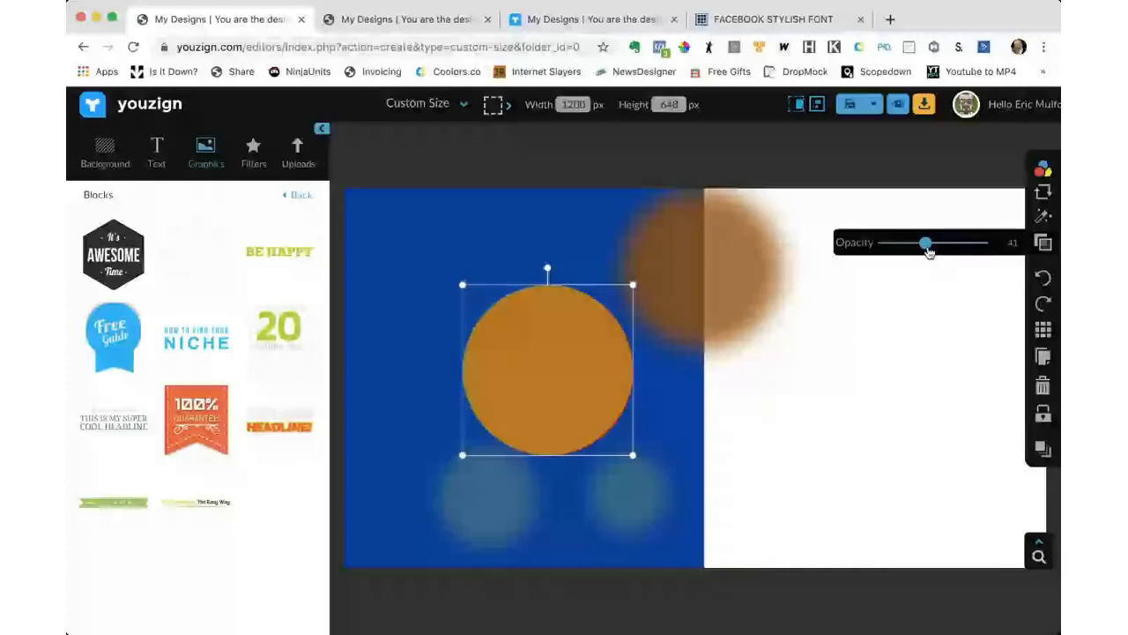
# Move the blurred brown circle onto the white area and raise its opacity to 100.
pyautogui.moveTo(747, 268); pyautogui.dragTo(822, 327)
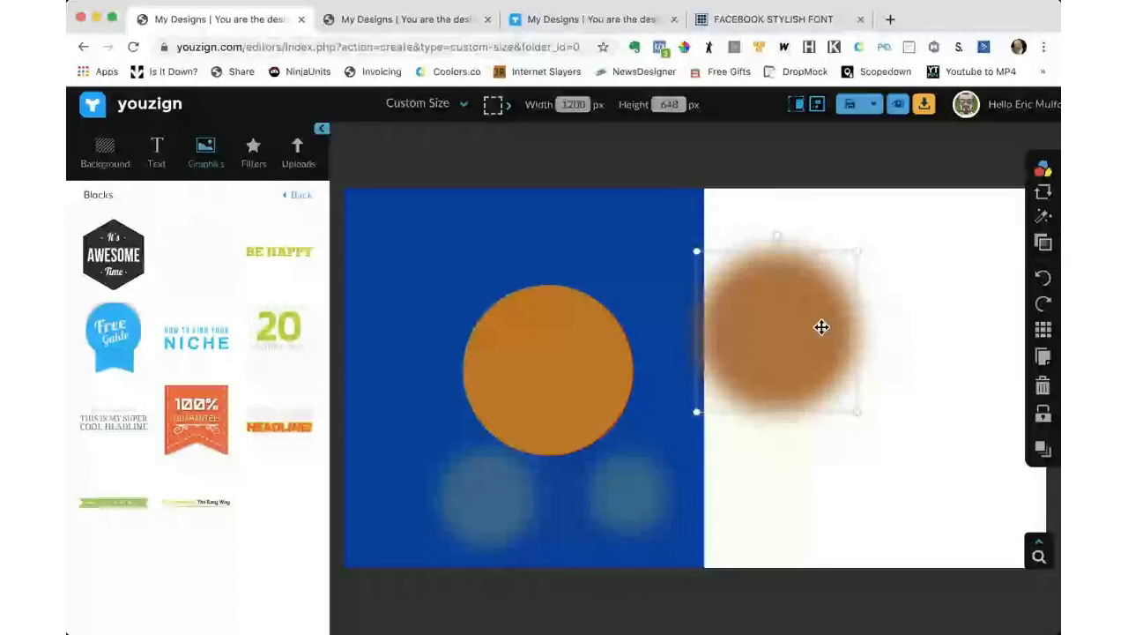
pyautogui.click(1044, 243)
pyautogui.moveTo(969, 242); pyautogui.dragTo(1009, 248)
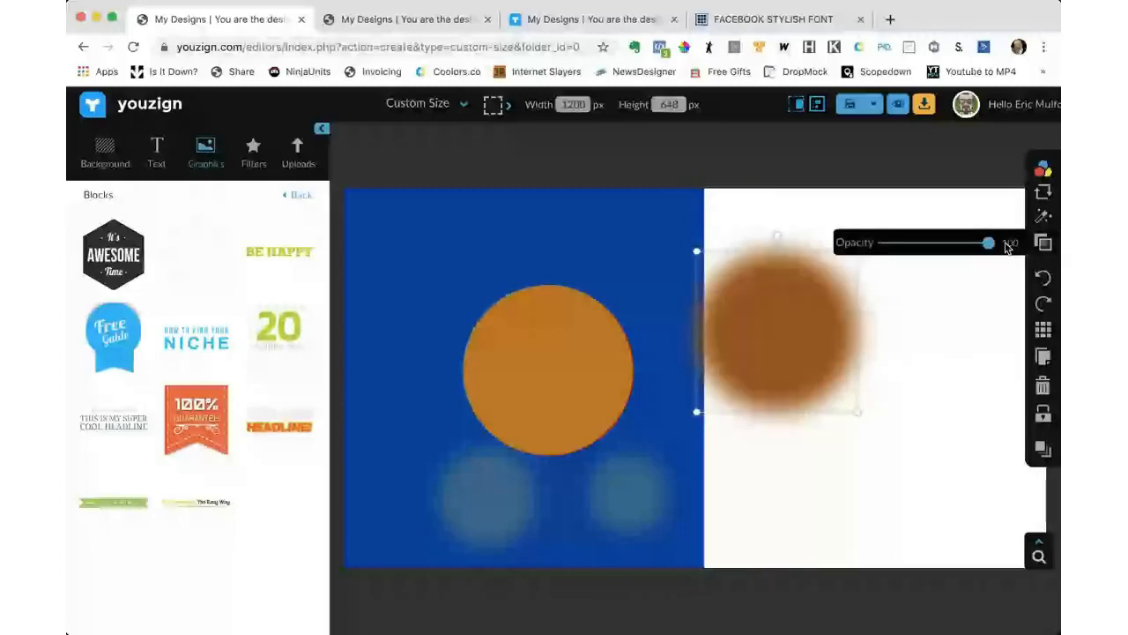
# Apply the dark orange-brown fill to the blurred circle and set its opacity to 84.
pyautogui.click(1041, 170)
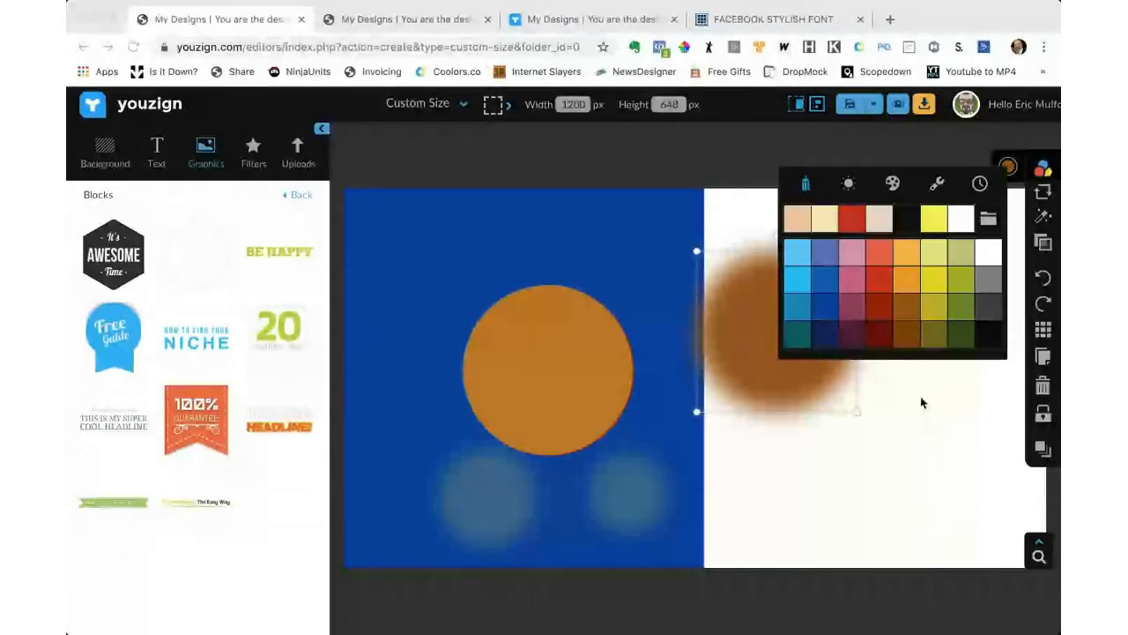
pyautogui.click(906, 307)
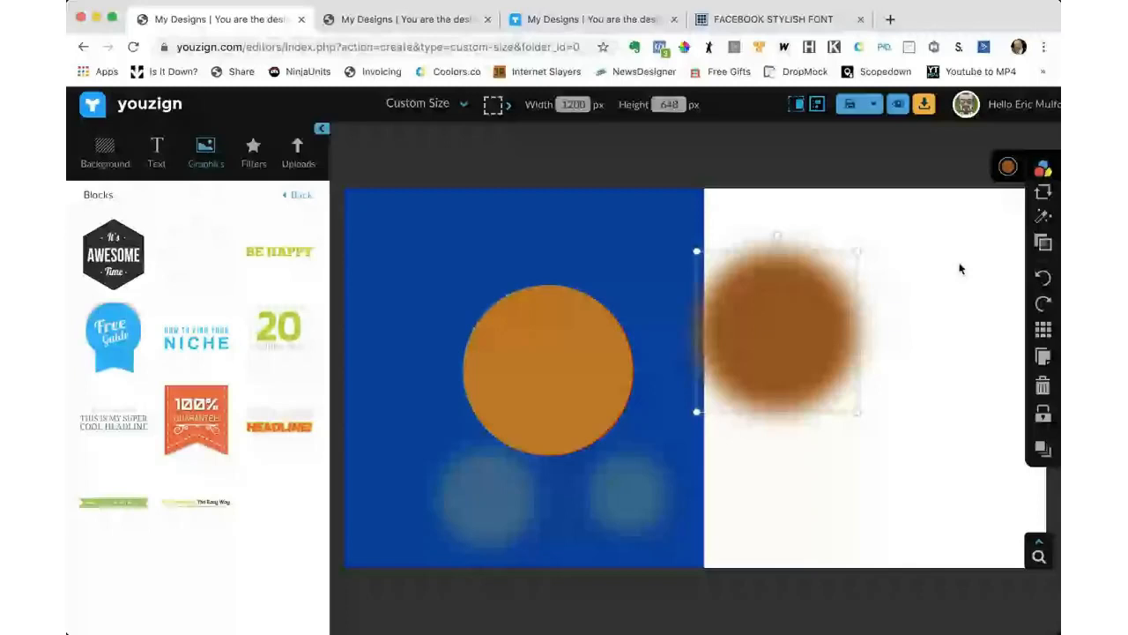
pyautogui.click(1043, 243)
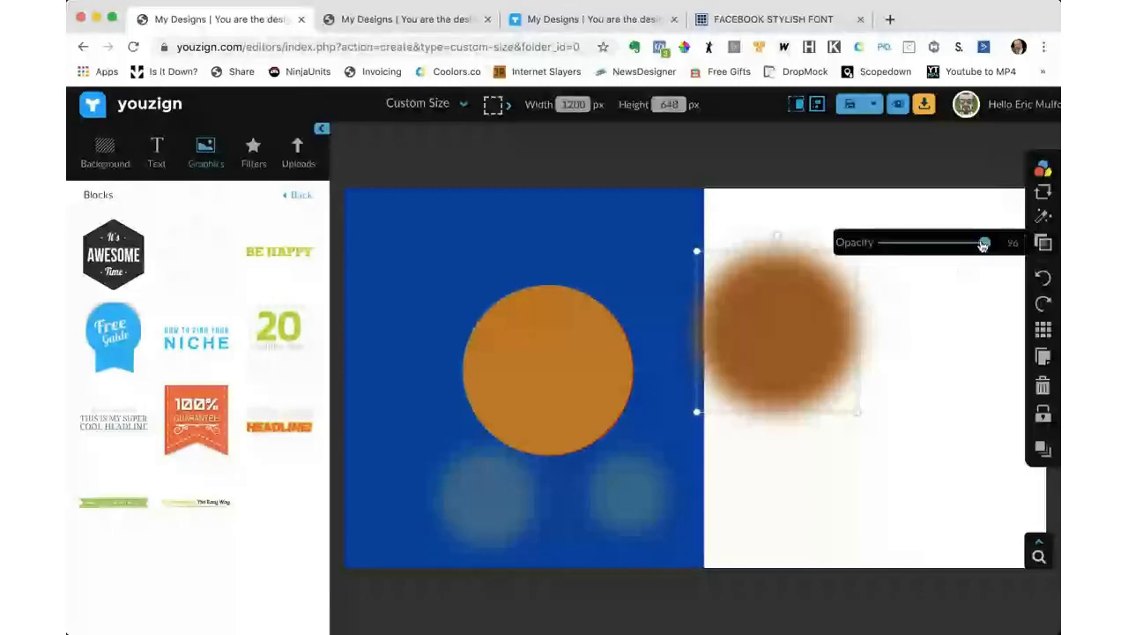
pyautogui.moveTo(984, 245); pyautogui.dragTo(972, 245)
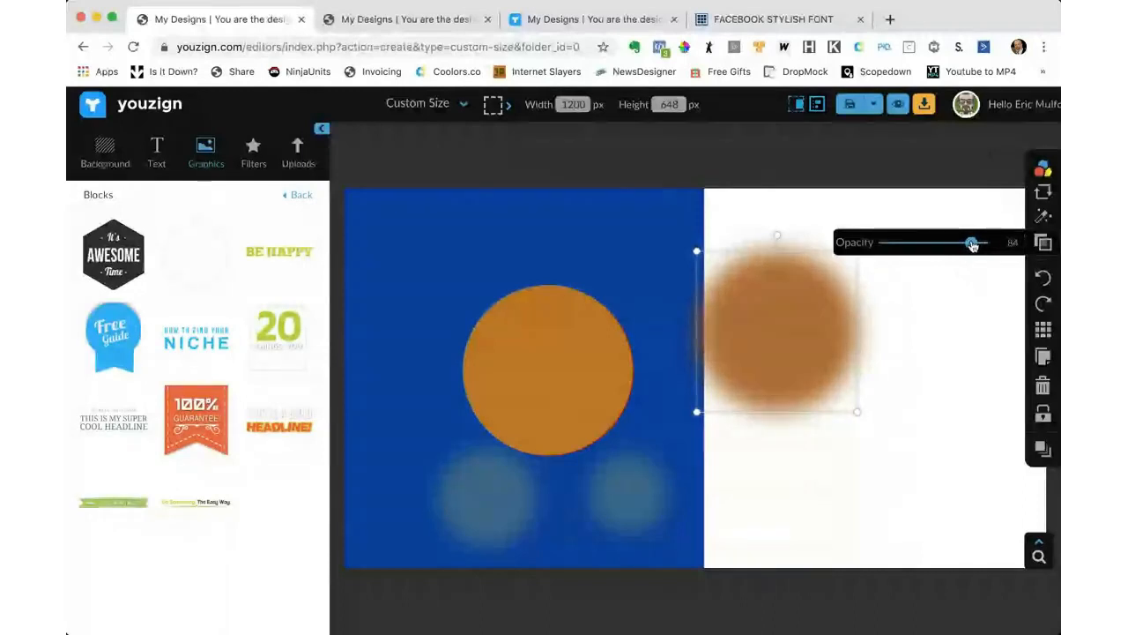
# Set the brown circle's blur radius to 37 and place the circle centred over the orange circle.
pyautogui.click(1036, 218)
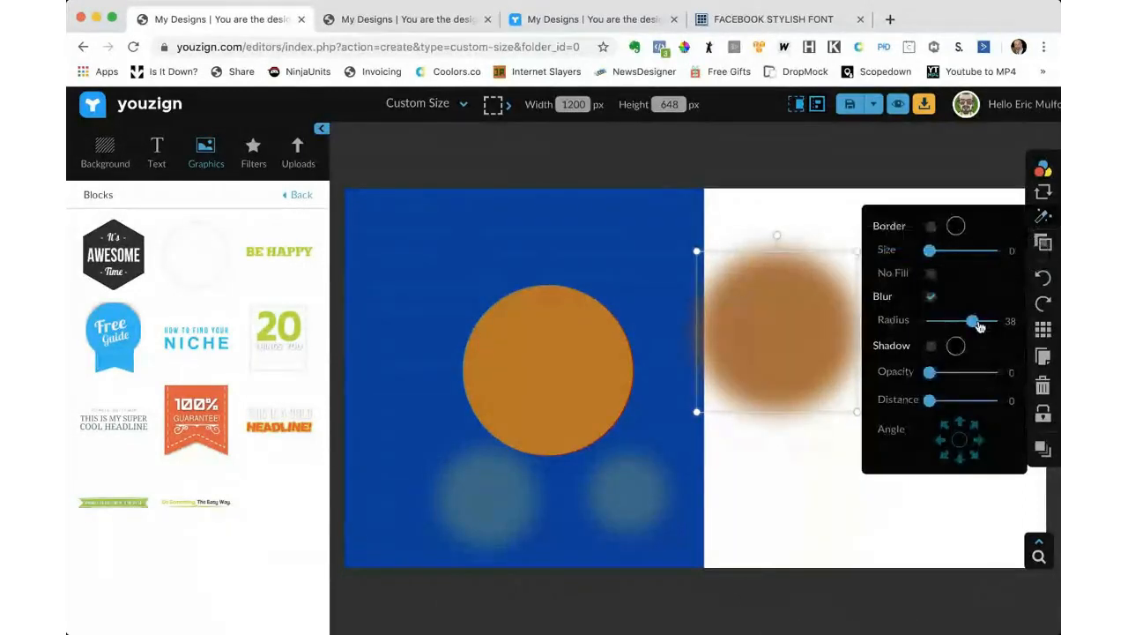
pyautogui.moveTo(977, 325)
pyautogui.mouseDown()
pyautogui.moveTo(916, 326)
pyautogui.moveTo(959, 325)
pyautogui.mouseUp()
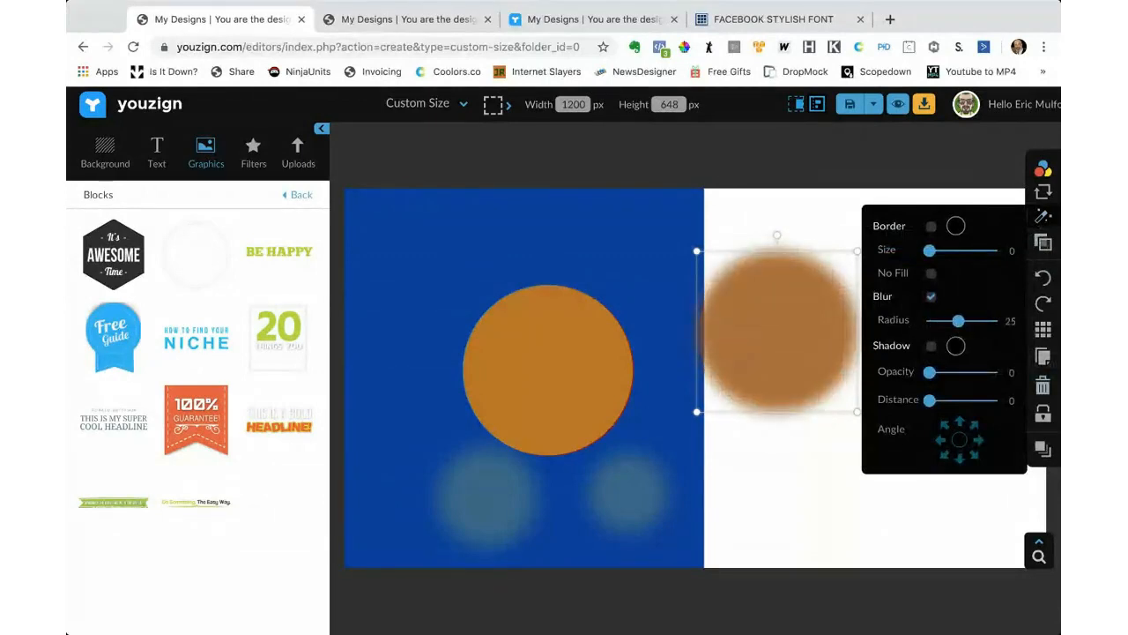
pyautogui.click(822, 323)
pyautogui.moveTo(958, 321); pyautogui.dragTo(971, 322)
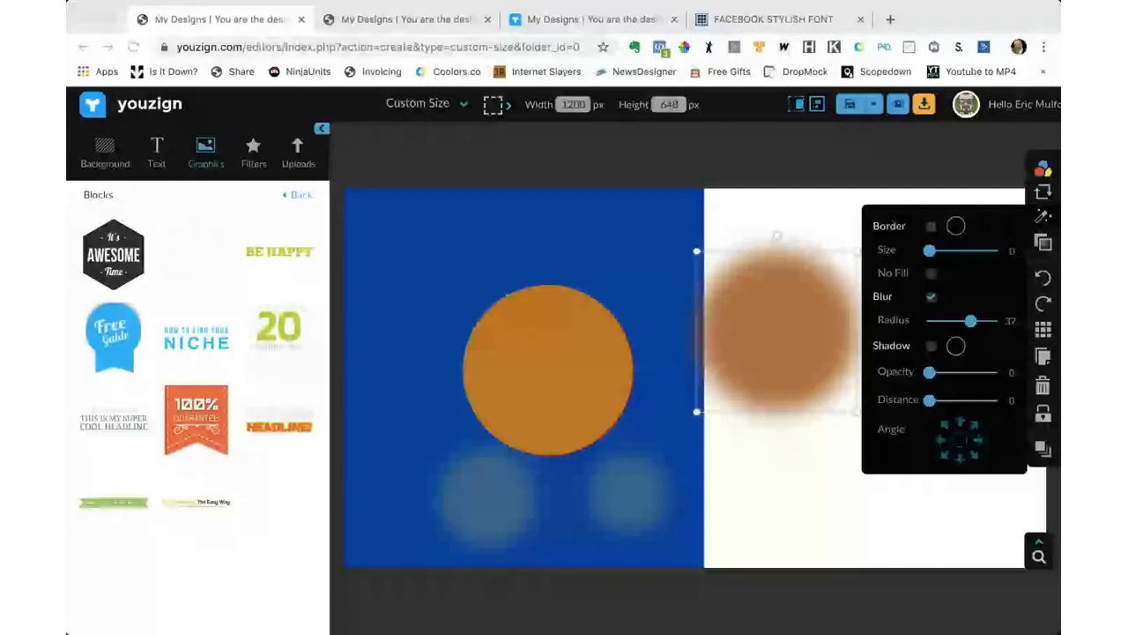
pyautogui.moveTo(826, 328); pyautogui.dragTo(597, 365)
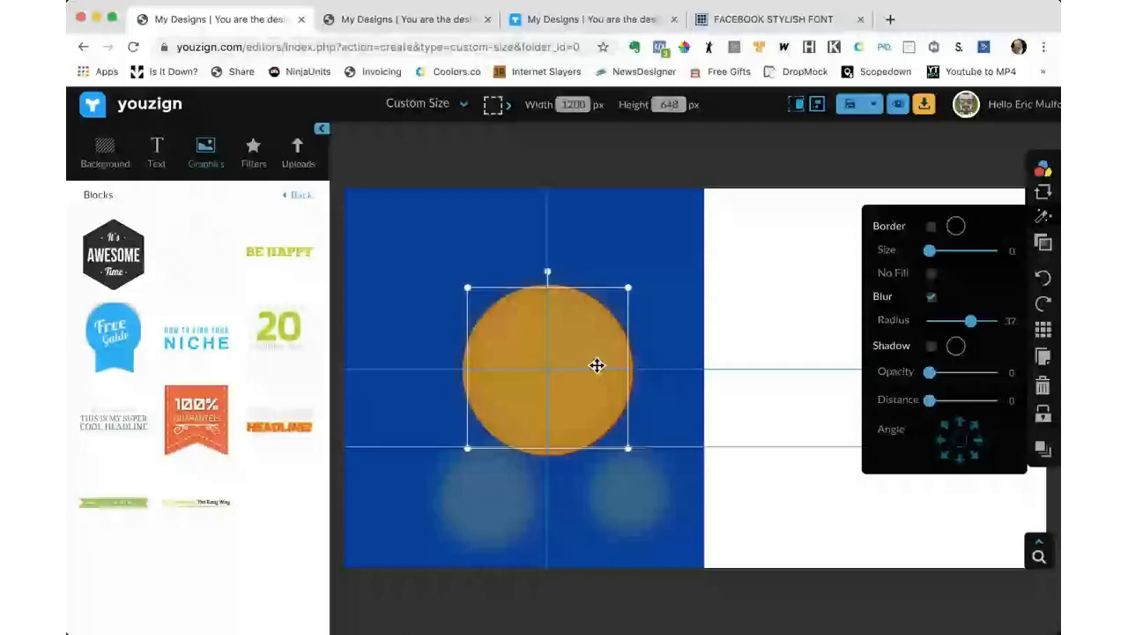
pyautogui.moveTo(596, 365); pyautogui.dragTo(598, 366)
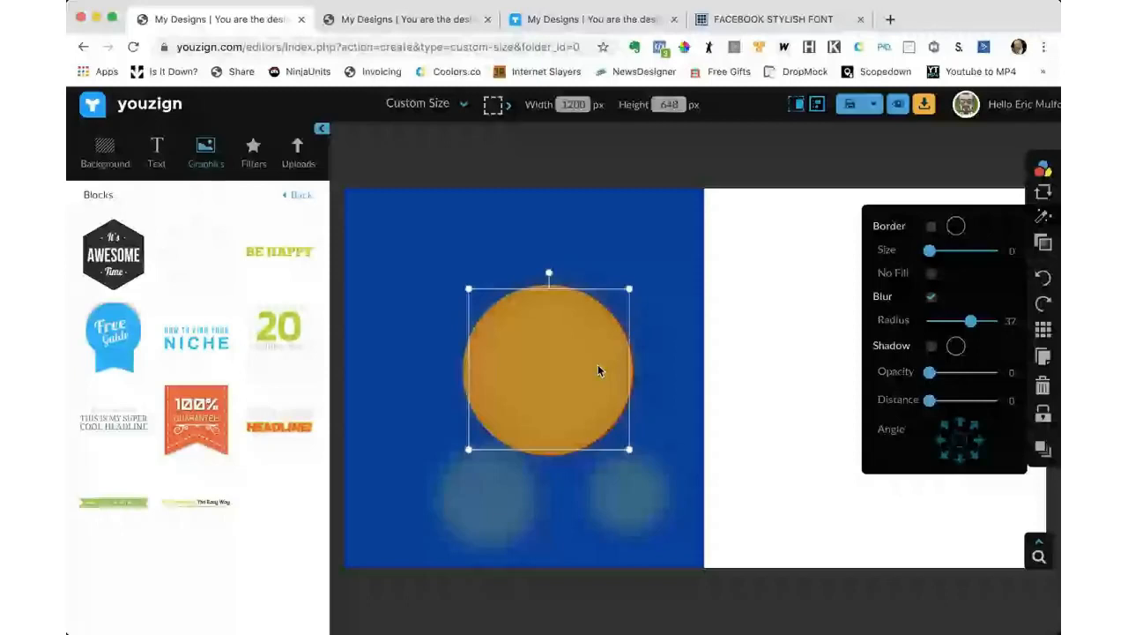
# Shrink the blurred brown circle slightly and place the large translucent circle back in line over the orange sphere.
pyautogui.press('super+Tab')
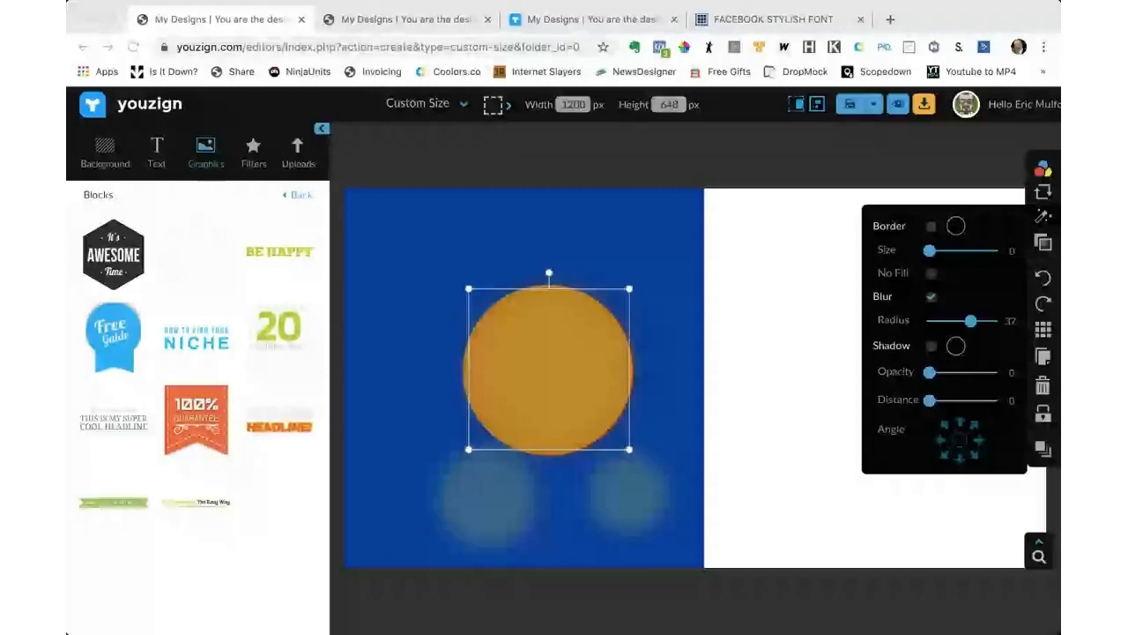
pyautogui.moveTo(629, 449); pyautogui.dragTo(623, 443)
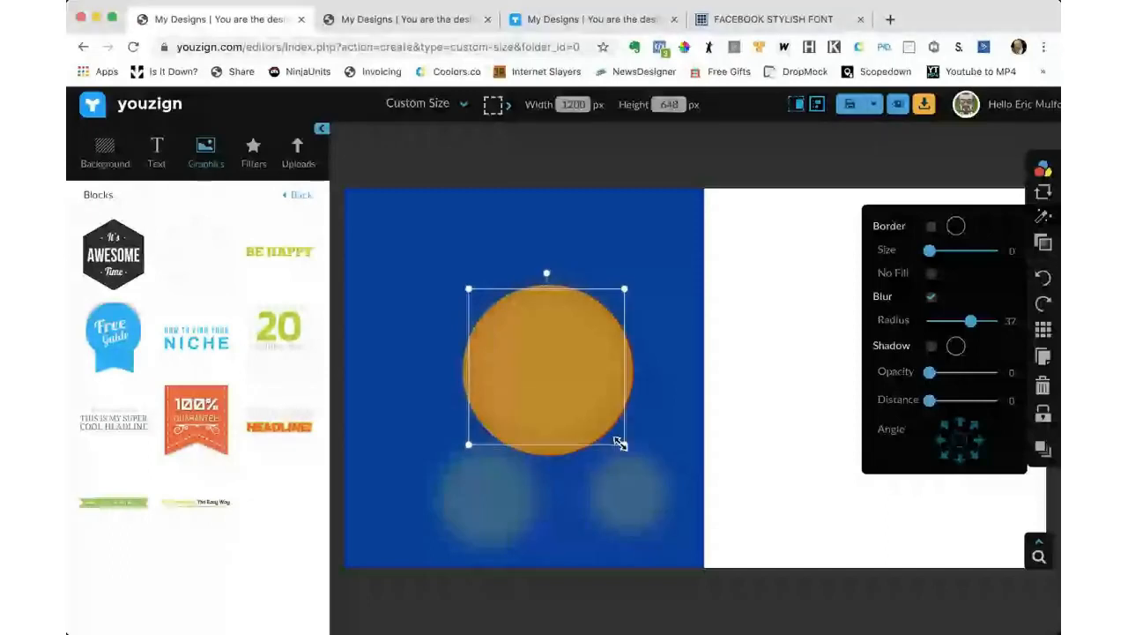
pyautogui.click(578, 352)
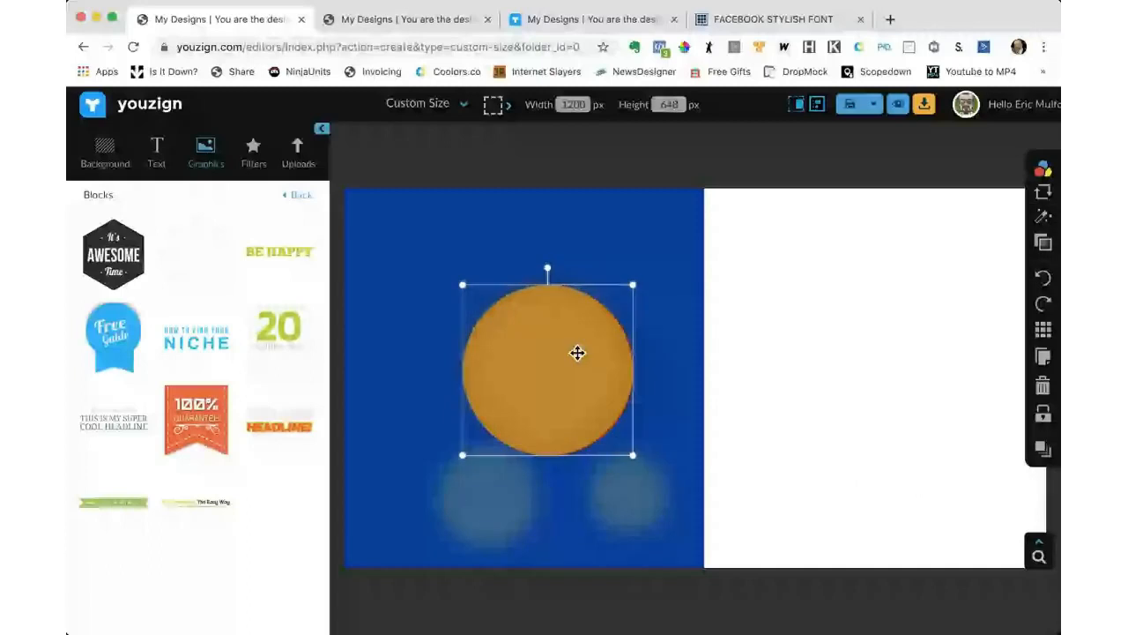
pyautogui.moveTo(577, 353); pyautogui.dragTo(600, 368)
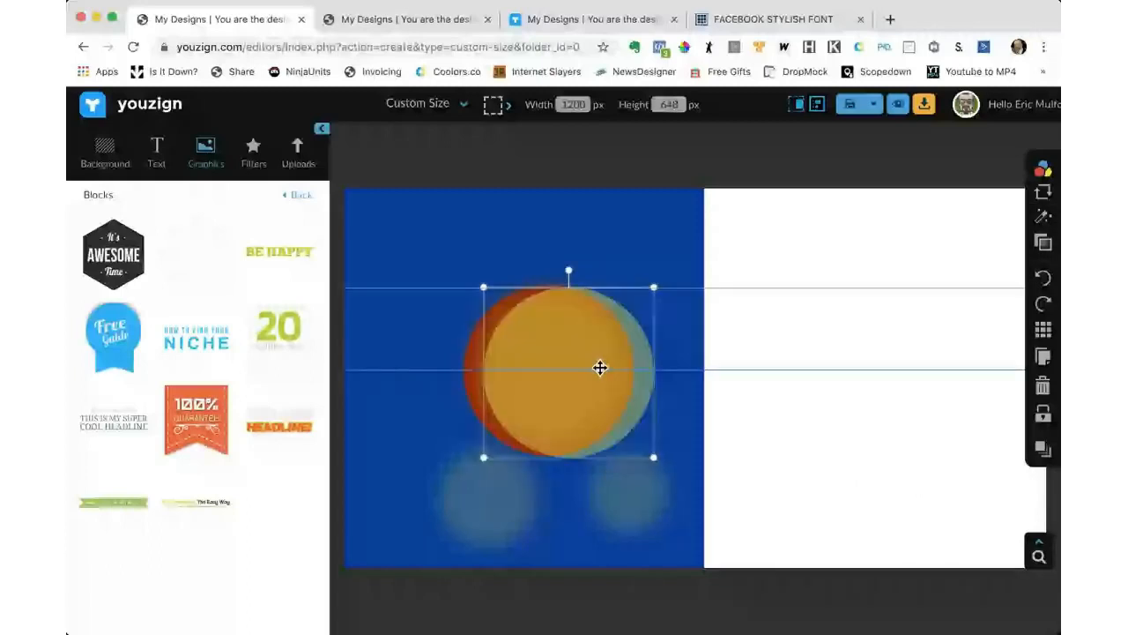
pyautogui.moveTo(600, 367); pyautogui.dragTo(580, 366)
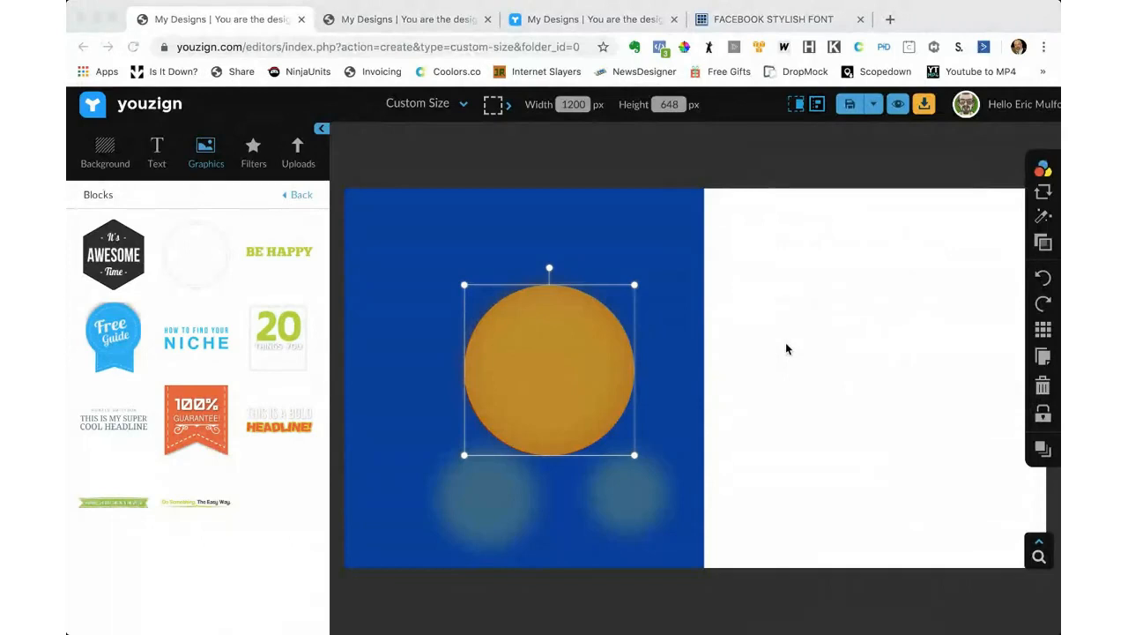
pyautogui.click(588, 353)
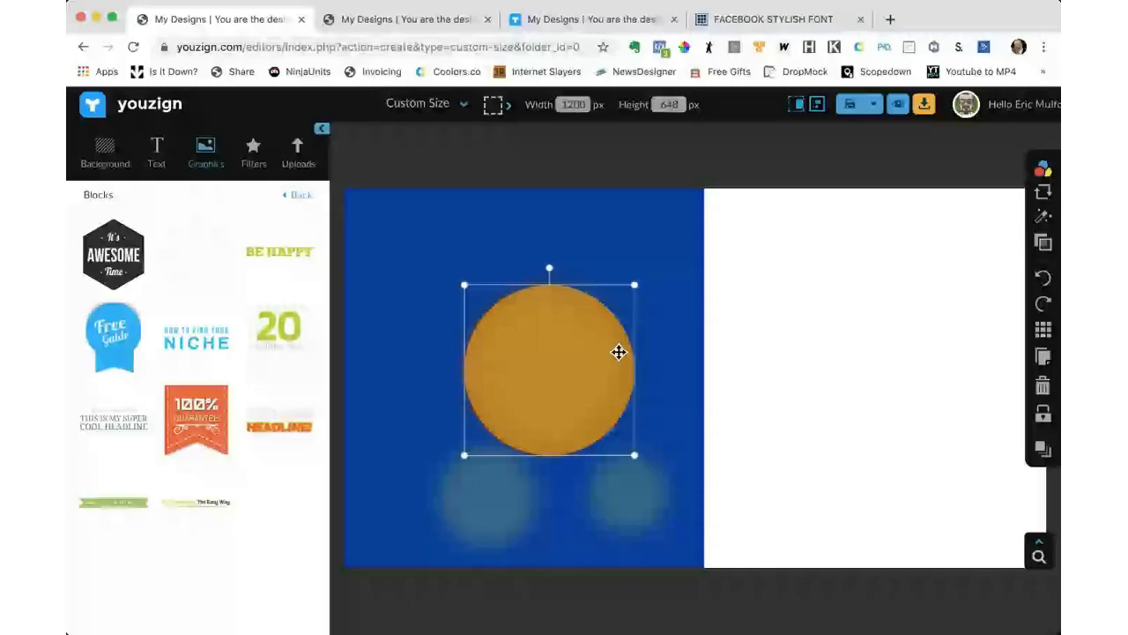
pyautogui.click(962, 409)
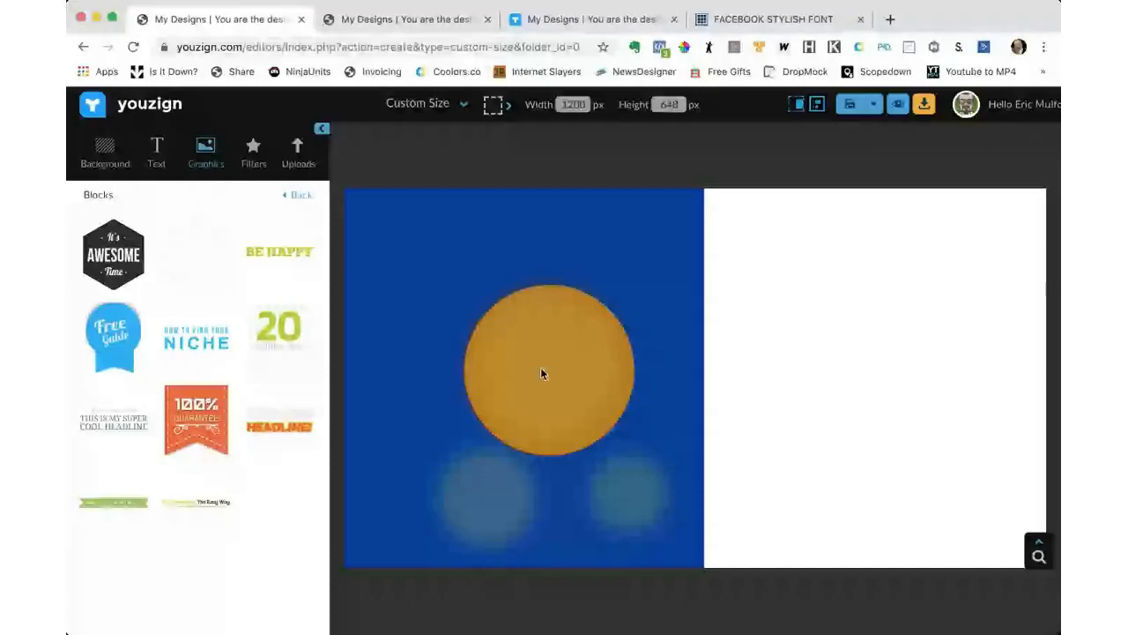
# Shrink the brown circle to fit just inside the sphere's edge, centre it there and blur it strongly.
pyautogui.click(593, 361)
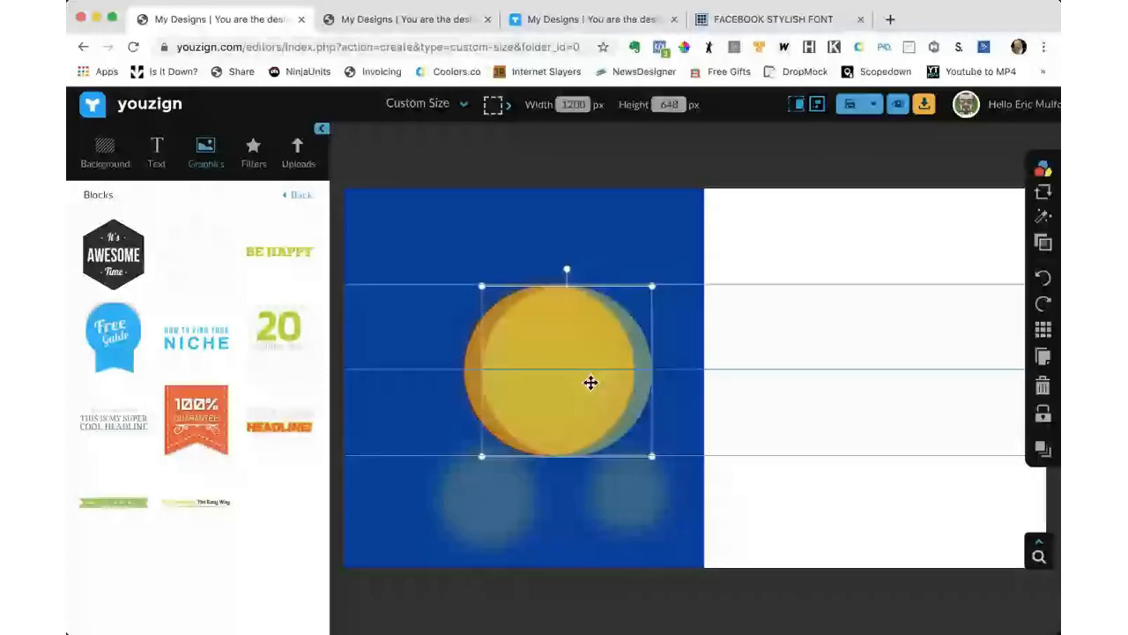
pyautogui.moveTo(591, 382); pyautogui.dragTo(545, 380)
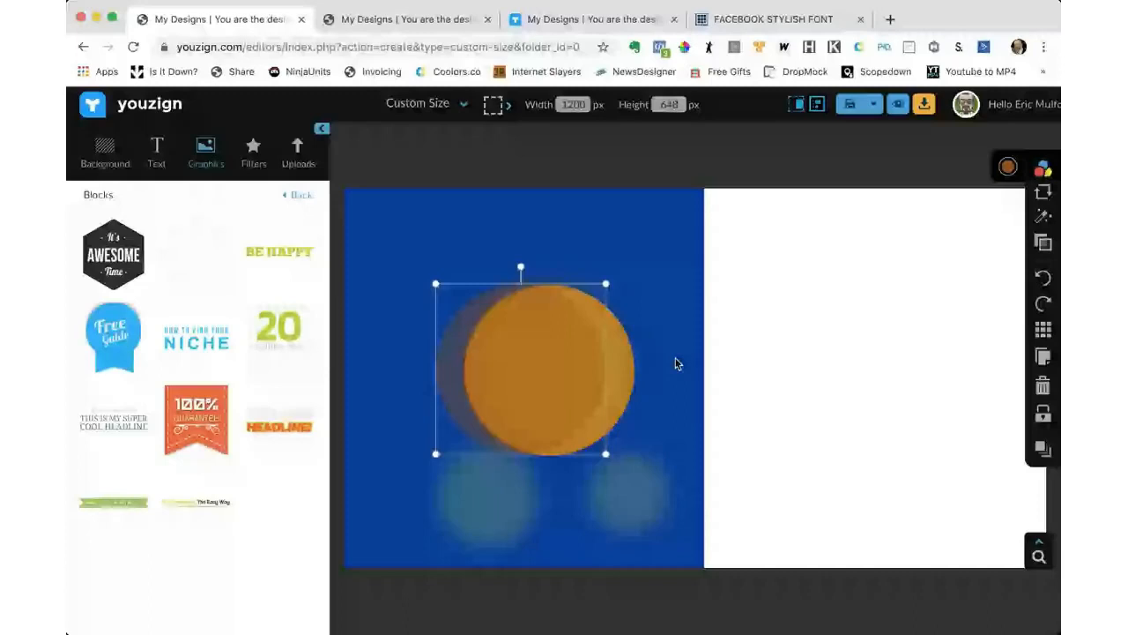
pyautogui.click(586, 322)
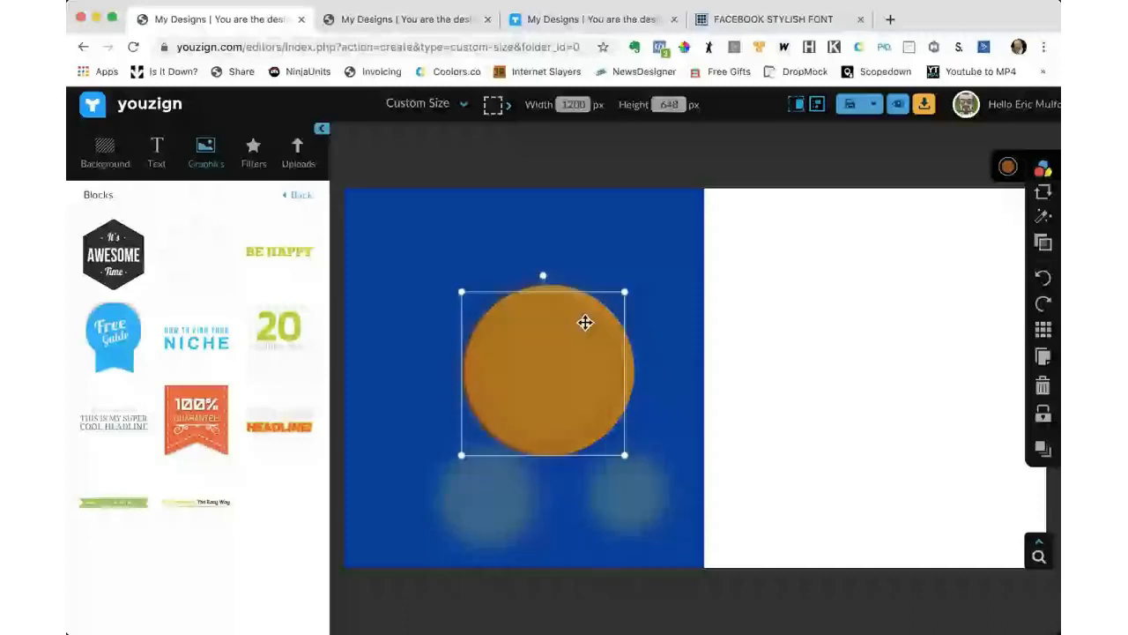
pyautogui.click(1042, 219)
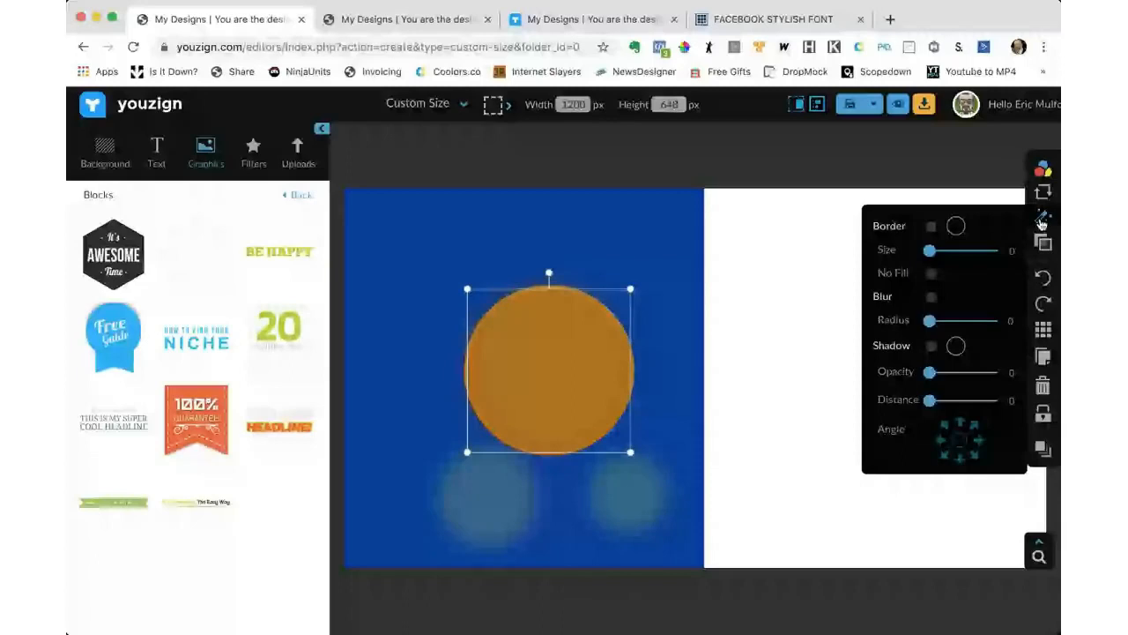
pyautogui.moveTo(929, 320); pyautogui.dragTo(982, 323)
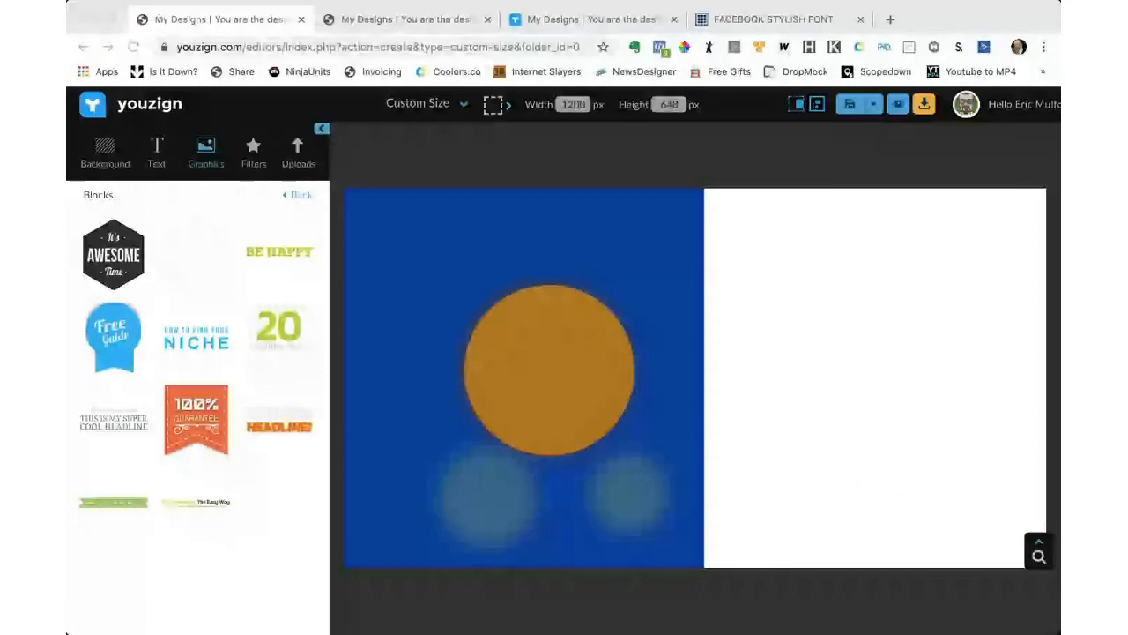
# Place the larger blurred yellow circle over the centre of the orange sphere.
pyautogui.click(577, 340)
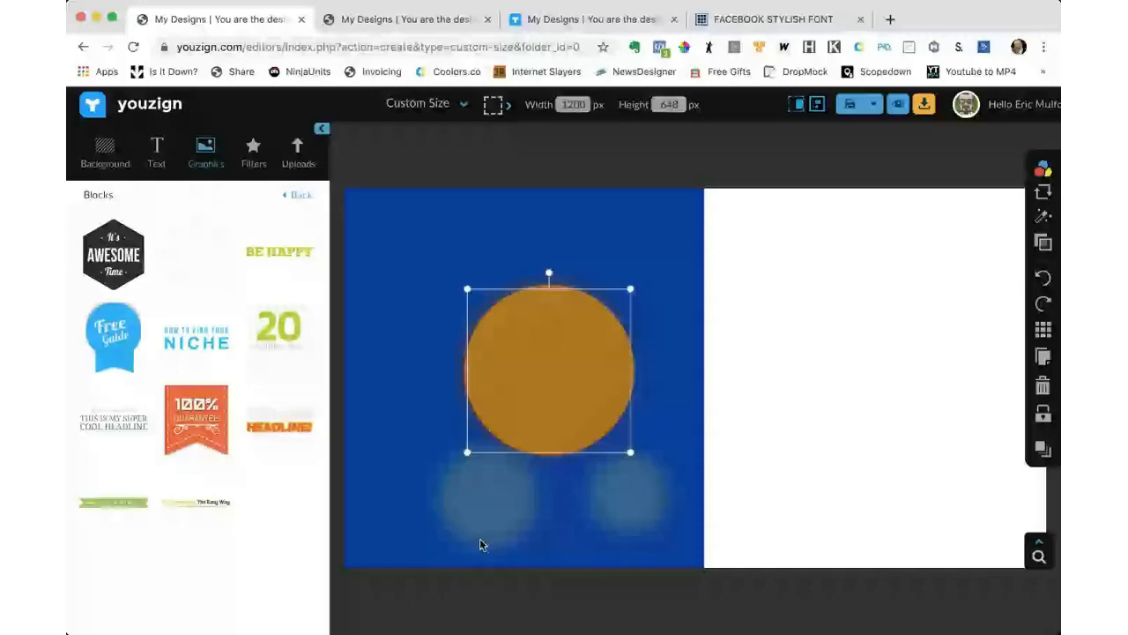
pyautogui.click(1044, 171)
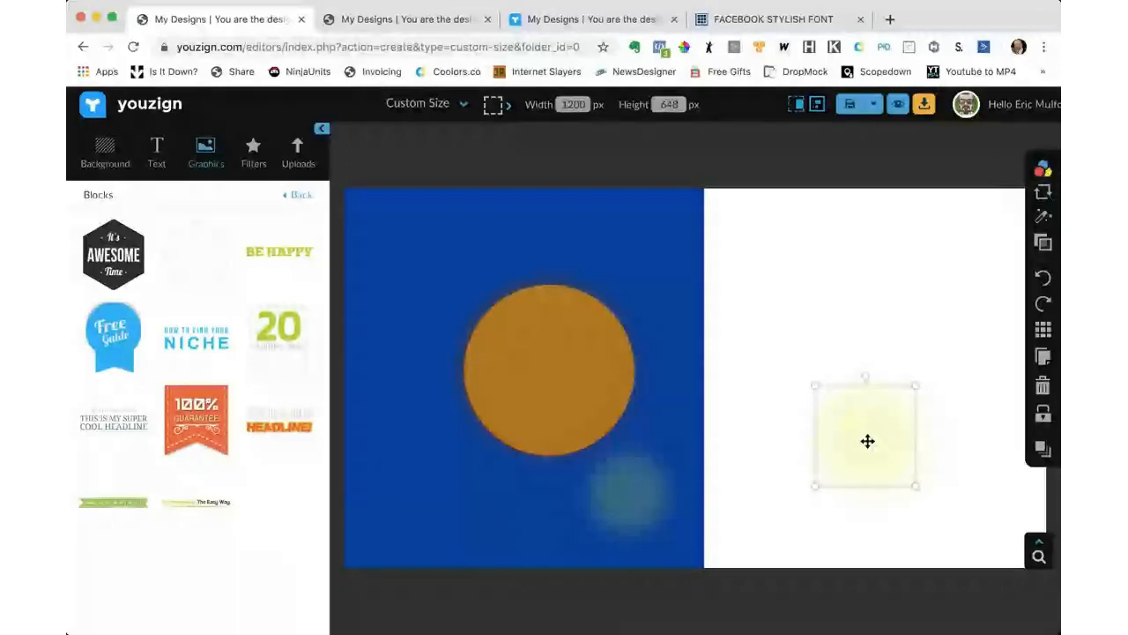
pyautogui.moveTo(1044, 171)
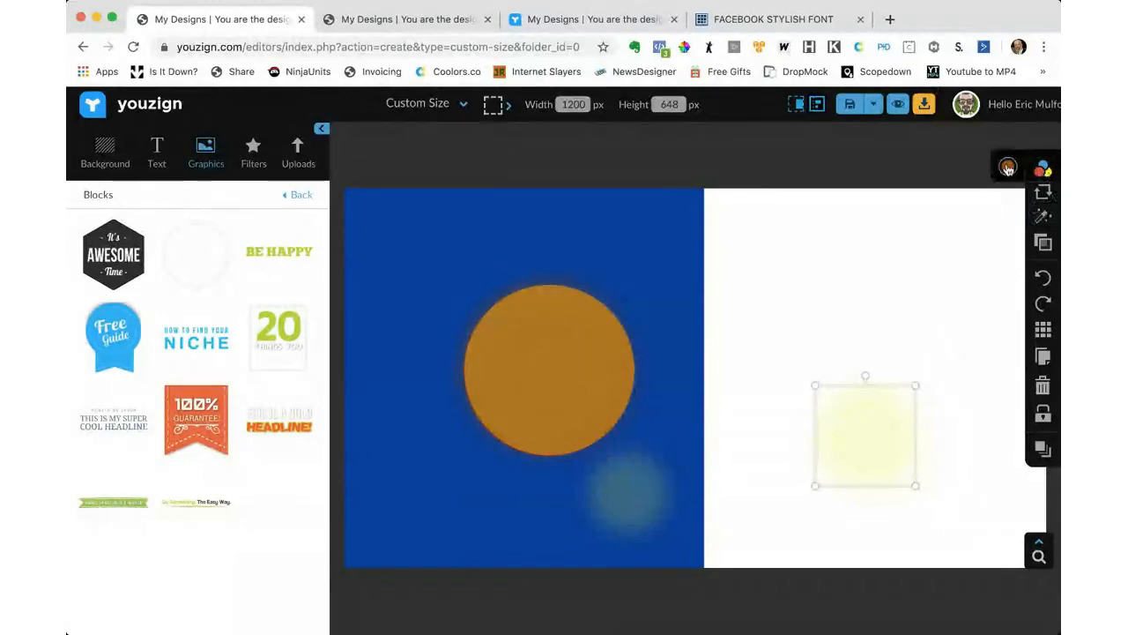
pyautogui.click(1009, 170)
pyautogui.click(861, 394)
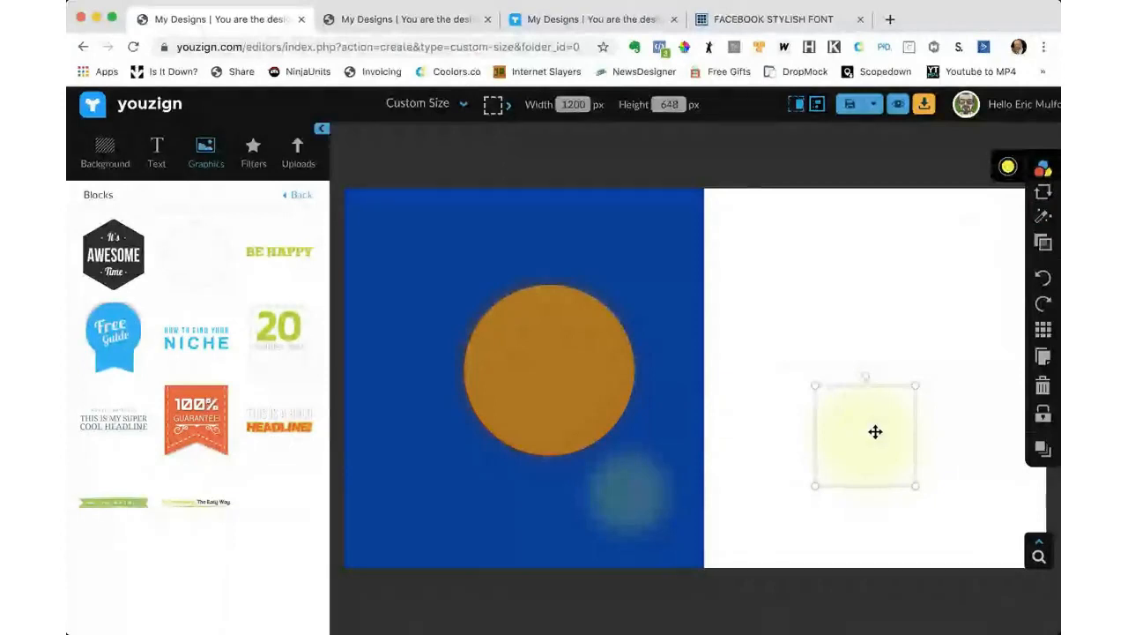
pyautogui.moveTo(876, 431); pyautogui.dragTo(563, 367)
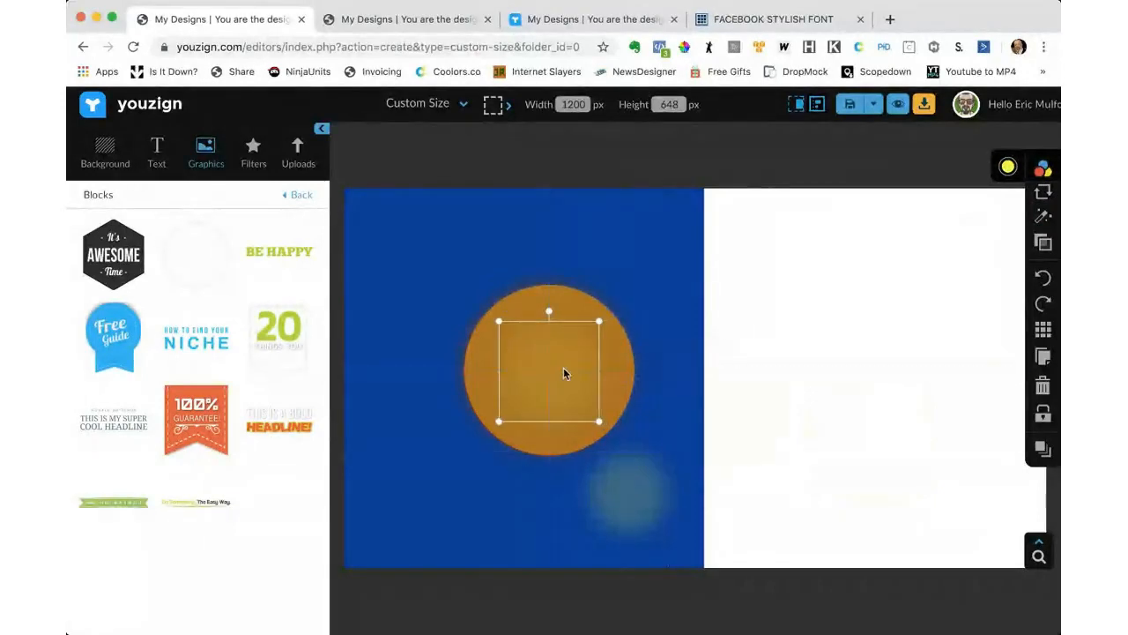
pyautogui.click(852, 464)
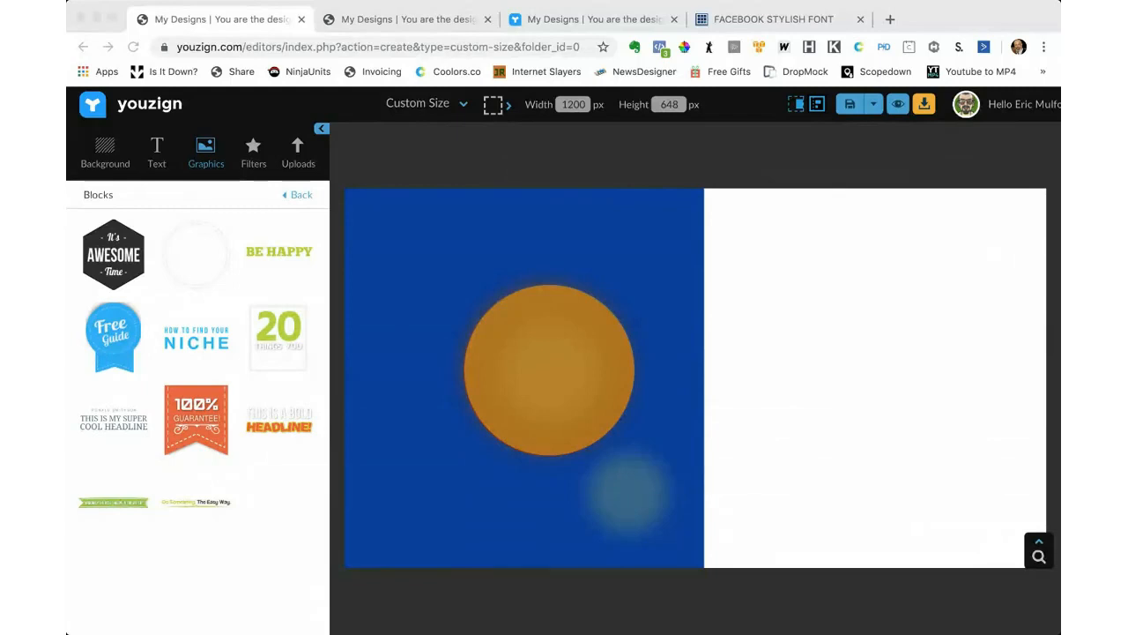
# Realign the blurred brown circle over the sphere and move the small blurred yellow circle onto the sphere's lower-right area.
pyautogui.click(535, 363)
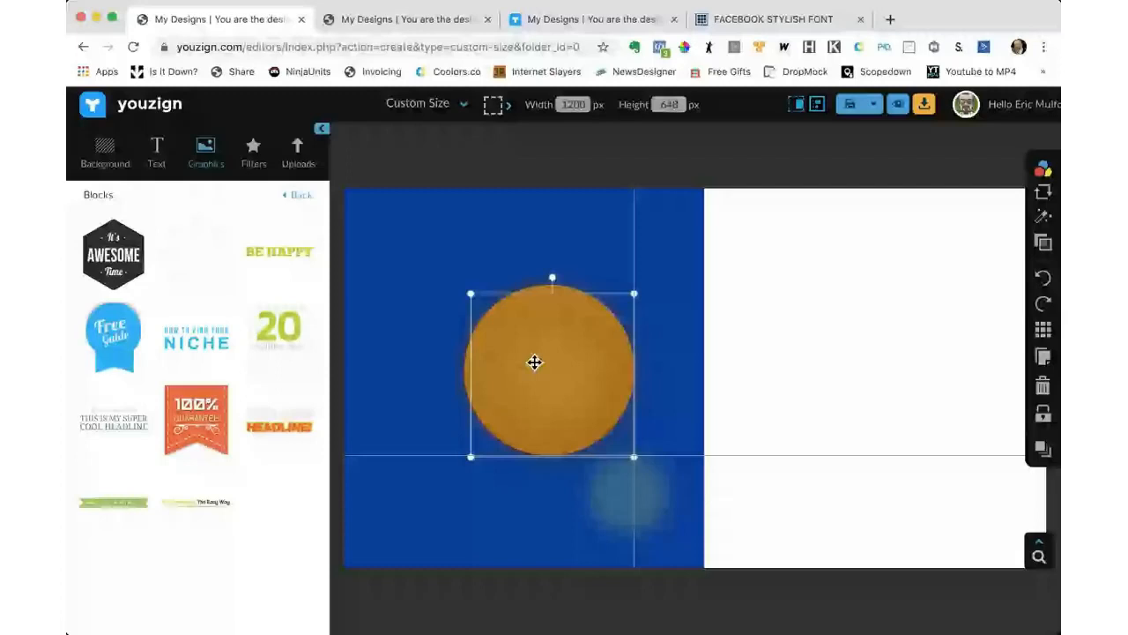
pyautogui.moveTo(535, 362); pyautogui.dragTo(541, 366)
pyautogui.moveTo(639, 498); pyautogui.dragTo(582, 399)
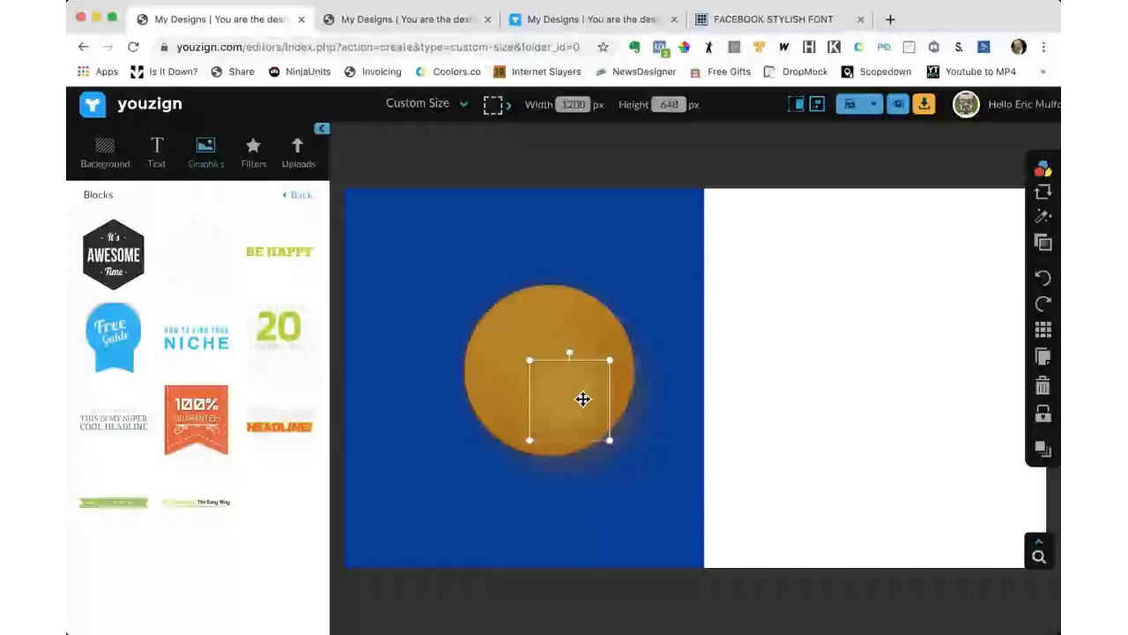
pyautogui.moveTo(583, 399); pyautogui.dragTo(584, 399)
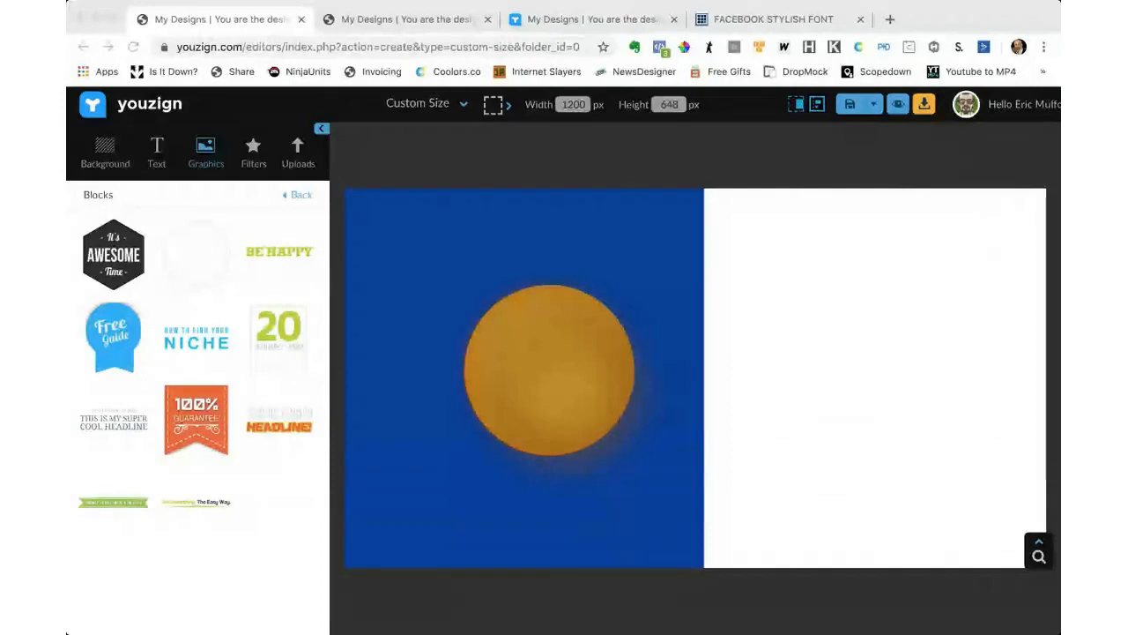
# Duplicate the blurred brown circle and nudge the copy near the sphere's lower-right side.
pyautogui.click(556, 389)
pyautogui.click(570, 399)
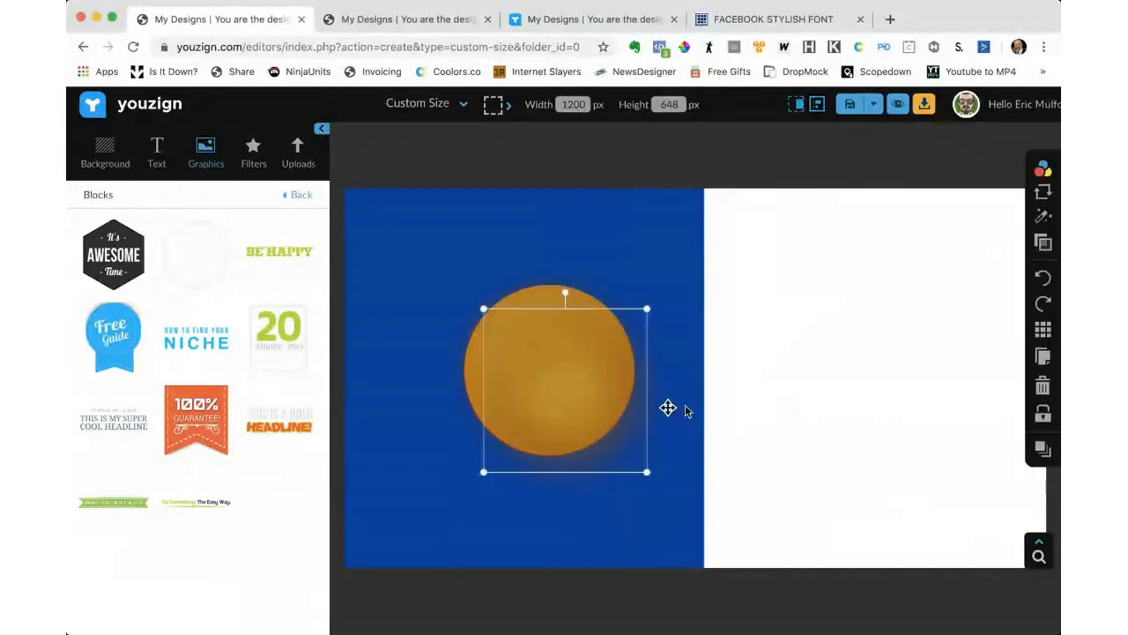
pyautogui.click(1044, 356)
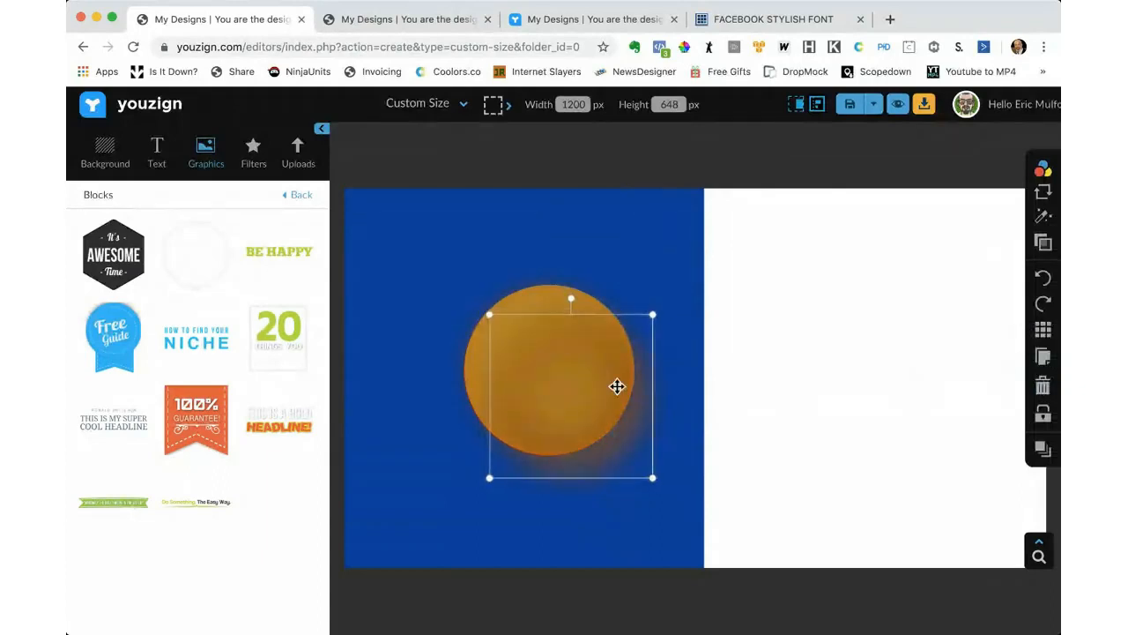
pyautogui.moveTo(582, 393); pyautogui.dragTo(576, 387)
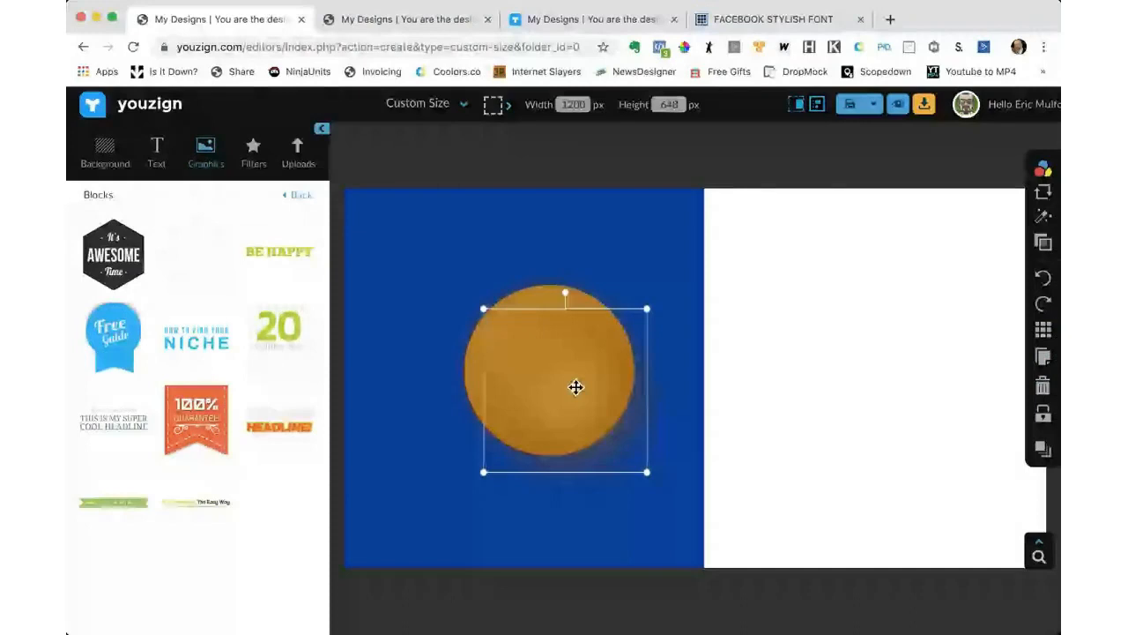
# Centre the blurred brown circle's copy over the sphere and send it backward in the layer order.
pyautogui.moveTo(575, 387); pyautogui.dragTo(781, 405)
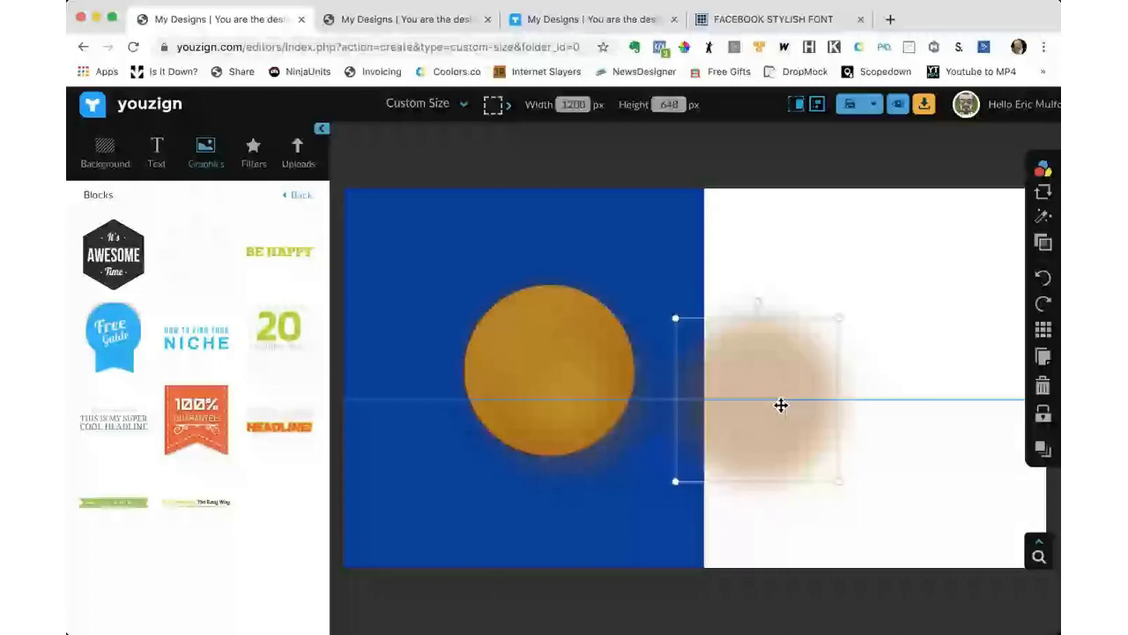
pyautogui.moveTo(781, 405); pyautogui.dragTo(568, 376)
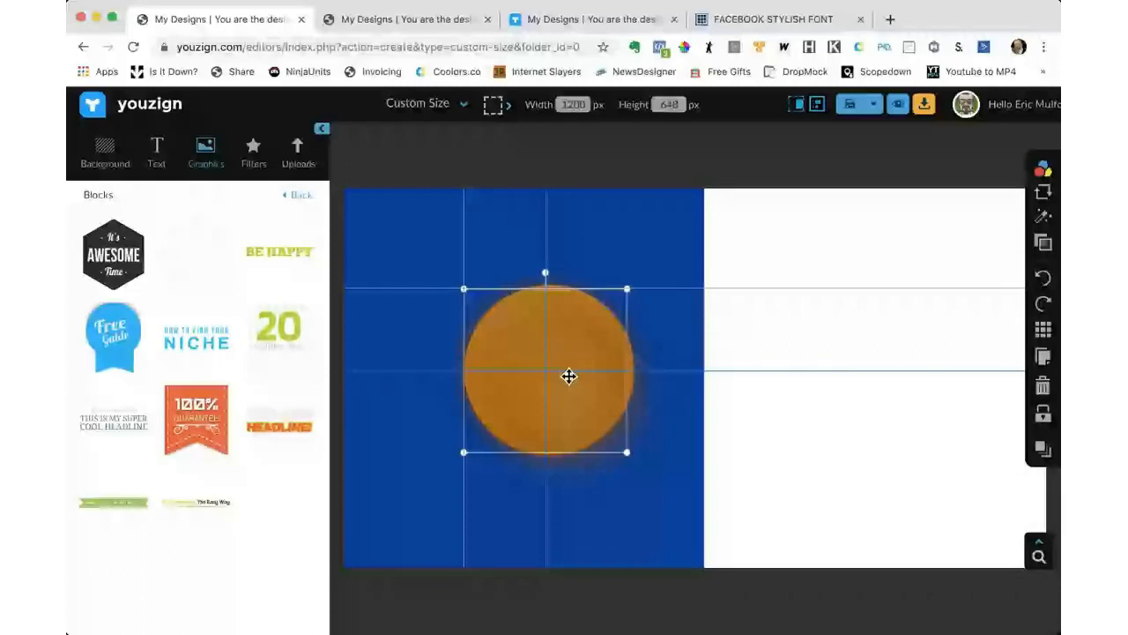
pyautogui.moveTo(1043, 450)
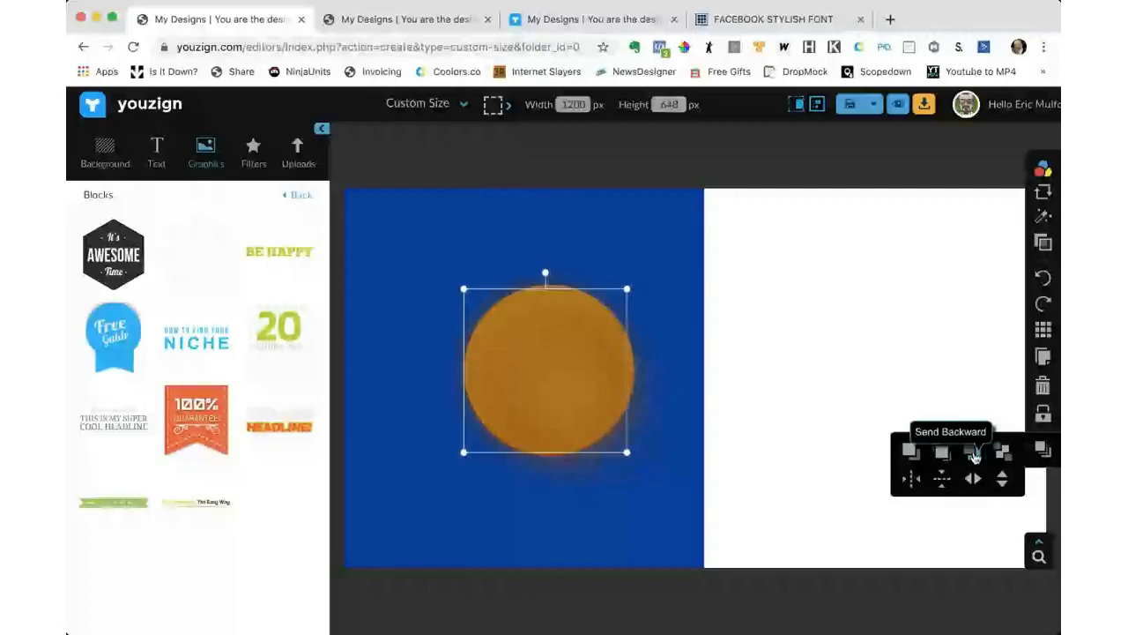
pyautogui.click(974, 454)
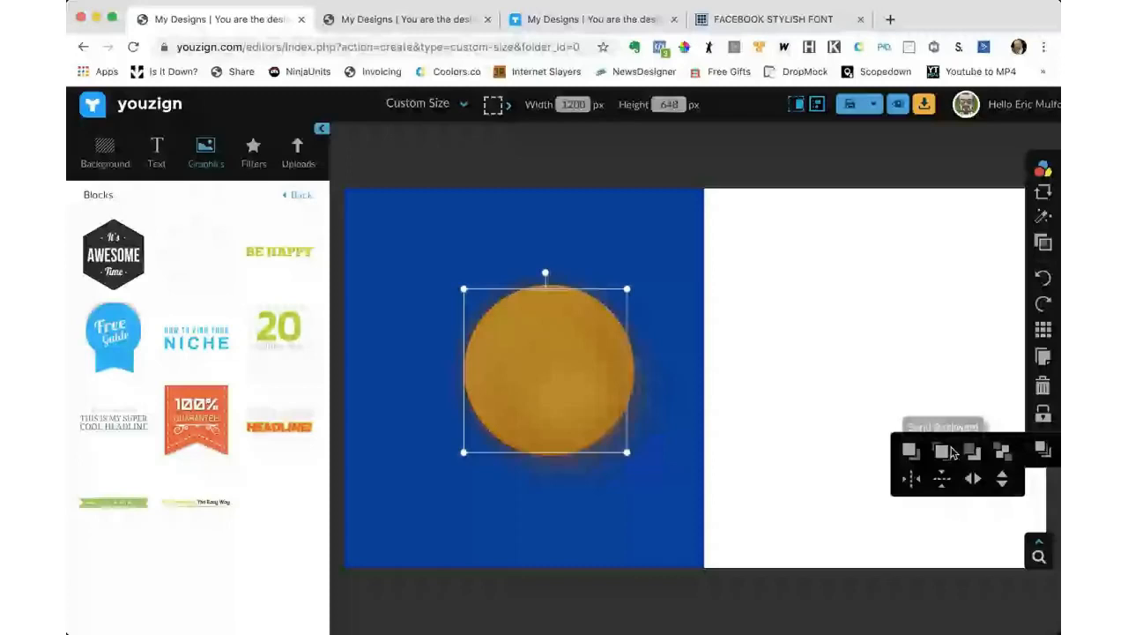
# Centre the other blurred brown circle over the sphere and send it to the back.
pyautogui.click(566, 398)
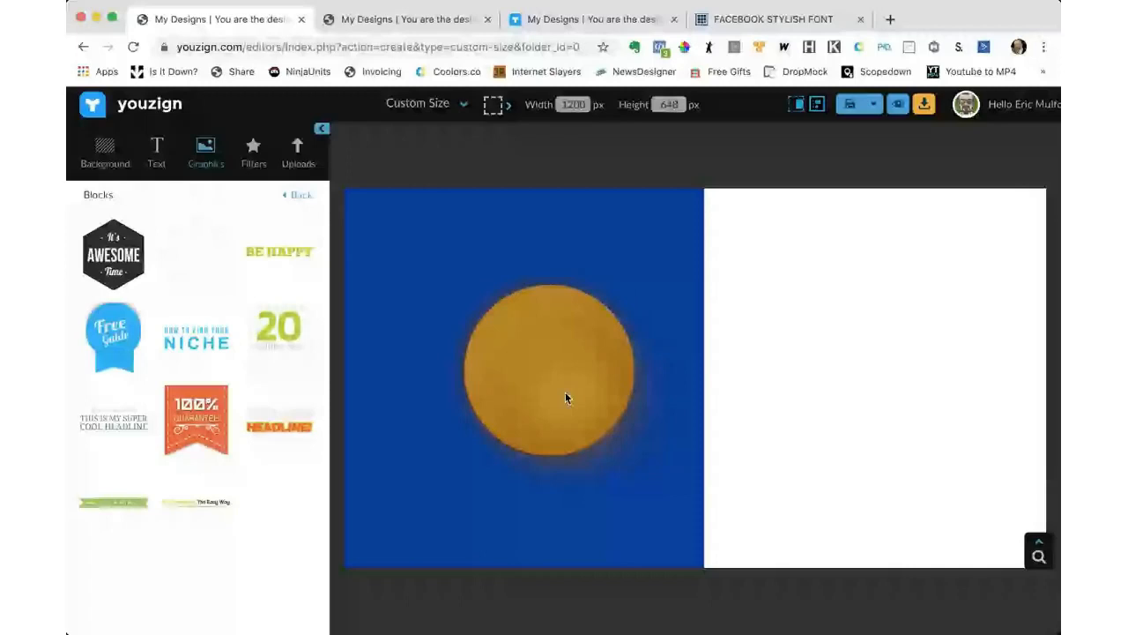
pyautogui.click(565, 392)
pyautogui.moveTo(565, 389); pyautogui.dragTo(535, 373)
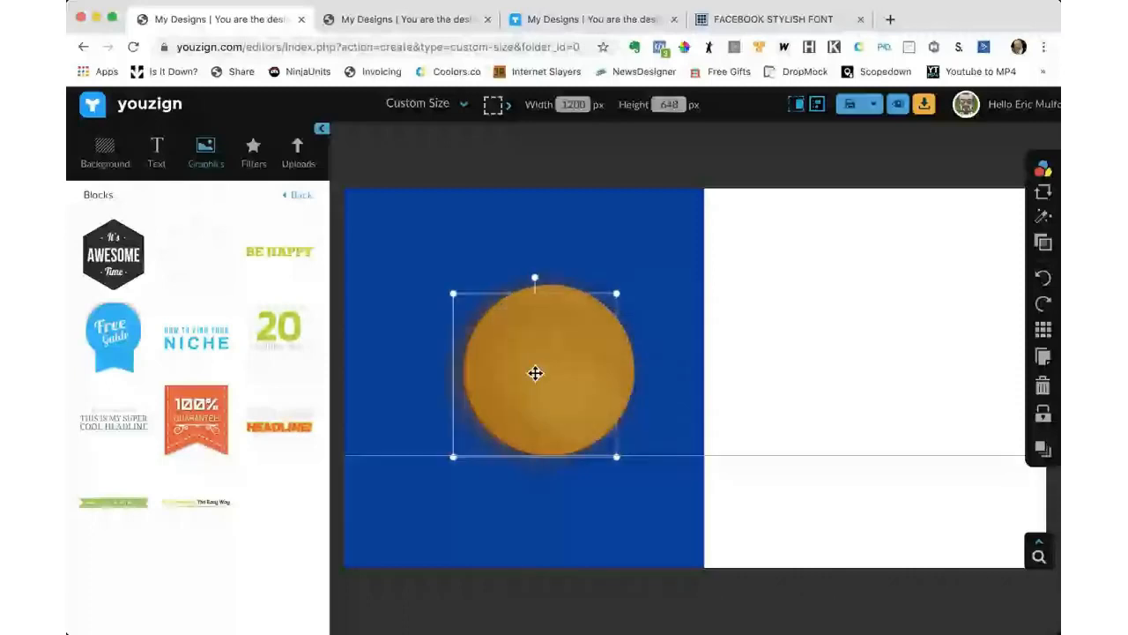
pyautogui.moveTo(535, 373); pyautogui.dragTo(549, 372)
pyautogui.click(1043, 448)
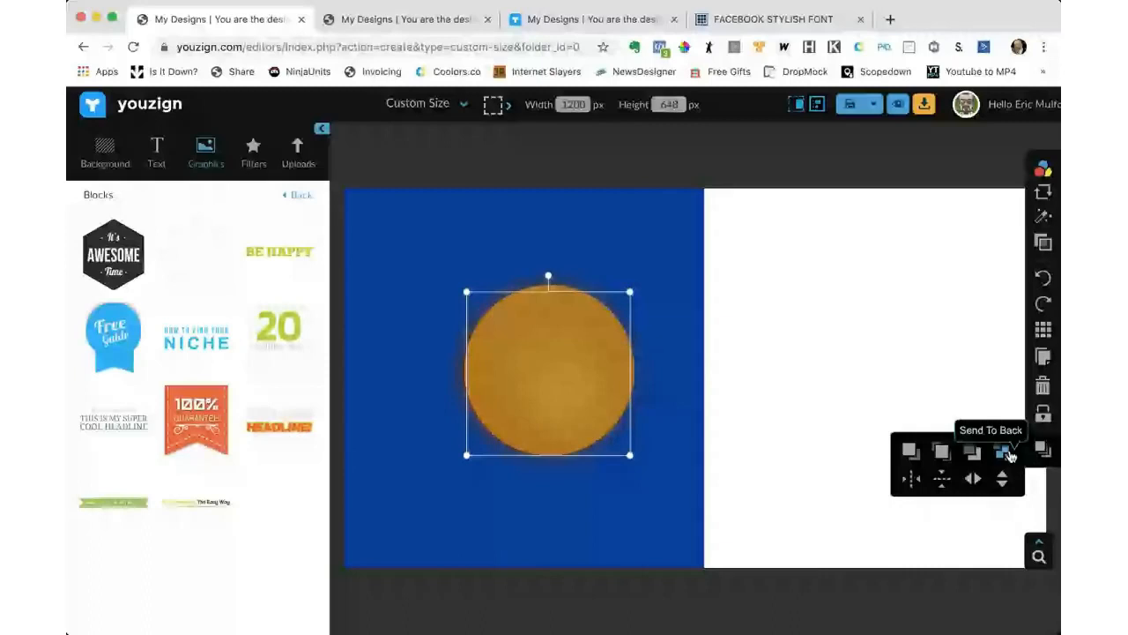
pyautogui.click(1010, 454)
# Place the small blurred yellow circle over the sphere's lower-right area and open its opacity setting.
pyautogui.click(755, 397)
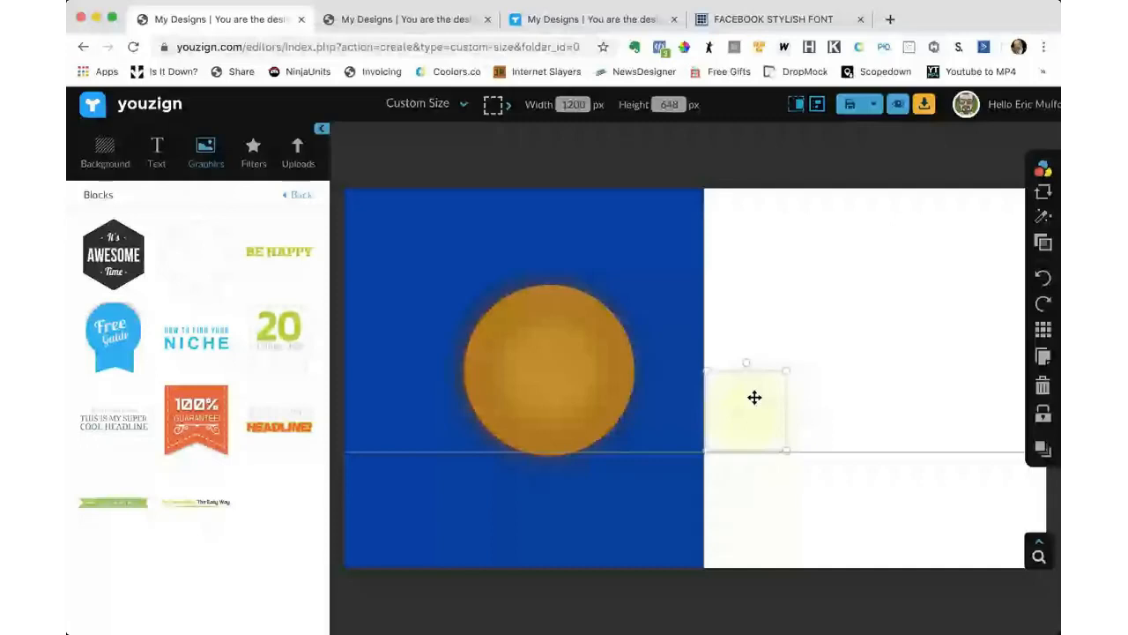
pyautogui.moveTo(755, 398); pyautogui.dragTo(581, 385)
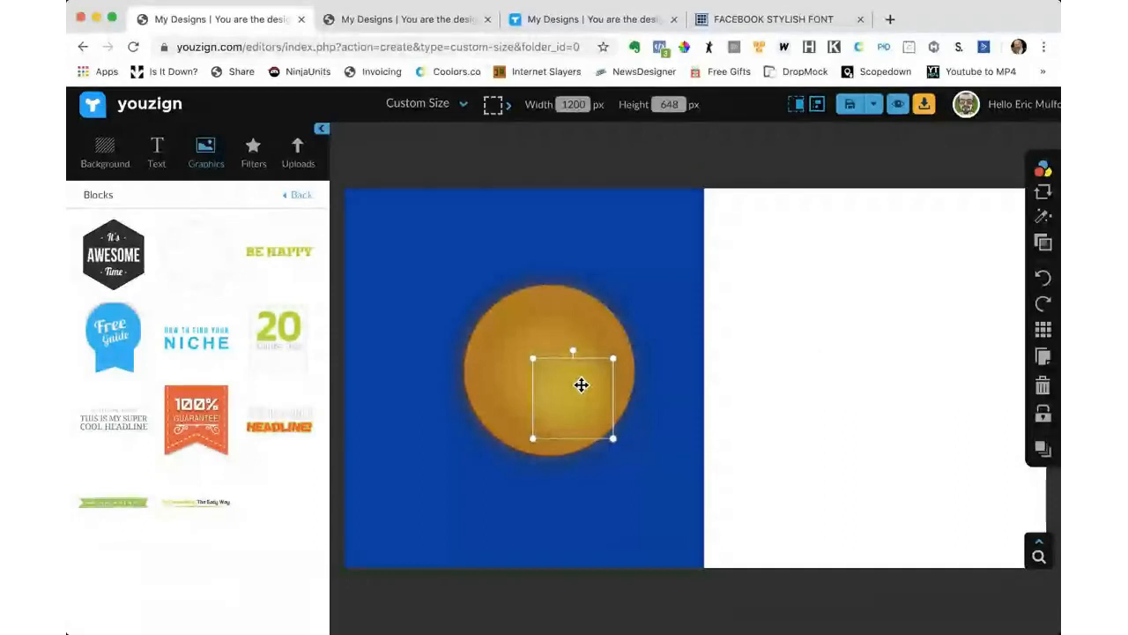
pyautogui.click(1042, 243)
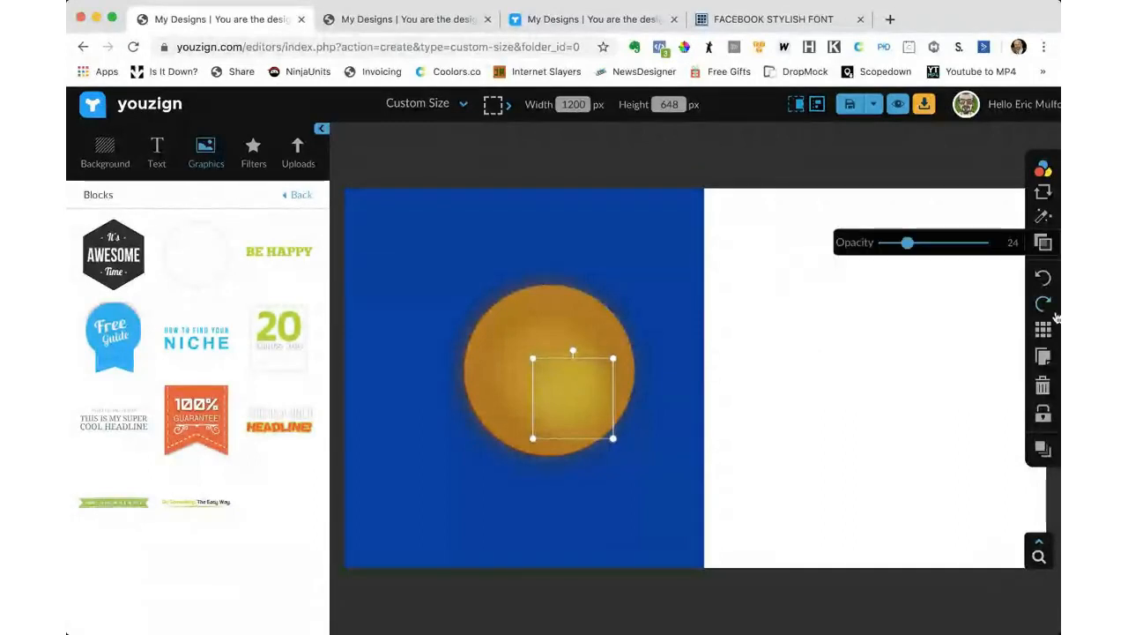
# Duplicate the small blurred yellow circle, nudge the copy into place over the original and set its opacity to 17.
pyautogui.click(1043, 356)
pyautogui.moveTo(604, 415); pyautogui.dragTo(606, 409)
pyautogui.click(1043, 243)
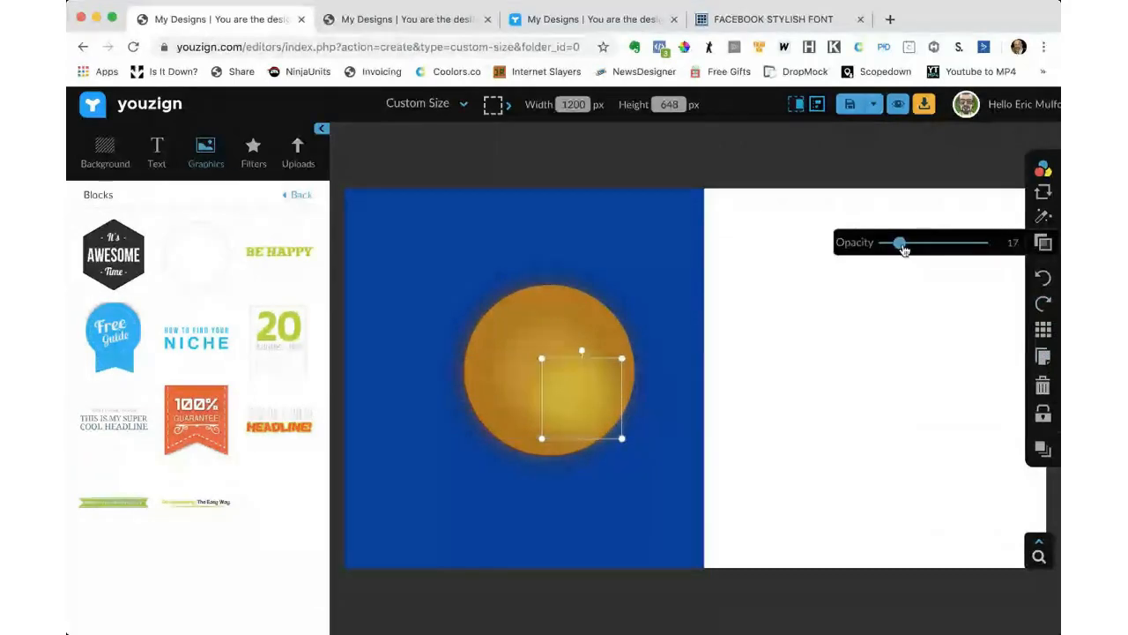
pyautogui.click(871, 404)
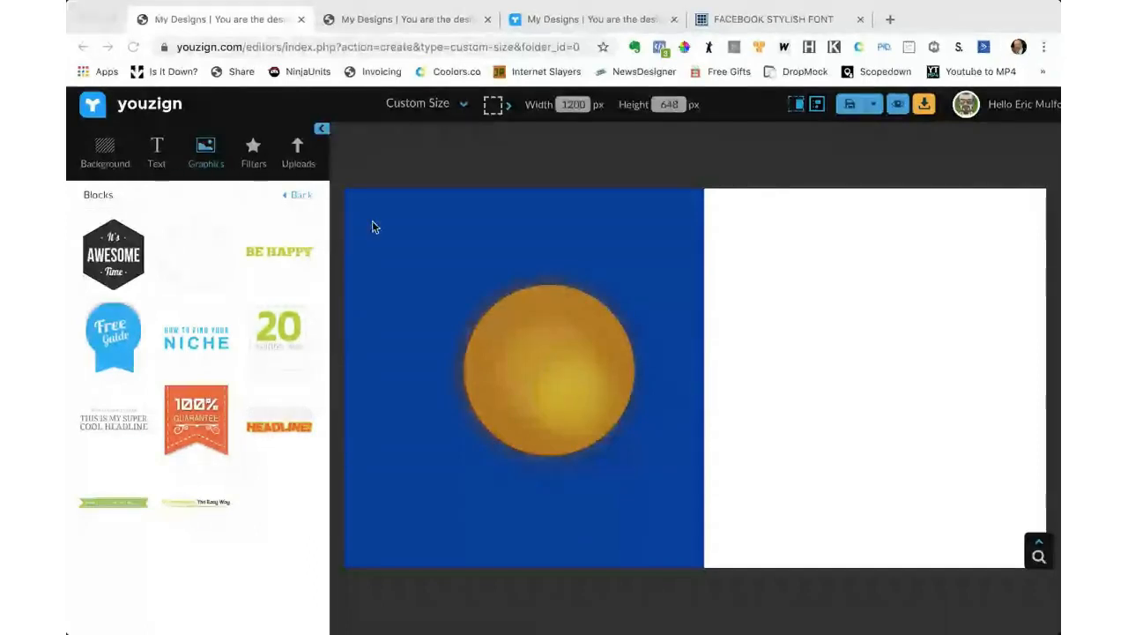
# Insert the Pixabay photo of a latte in a white cup on dark wood onto the canvas.
pyautogui.click(205, 149)
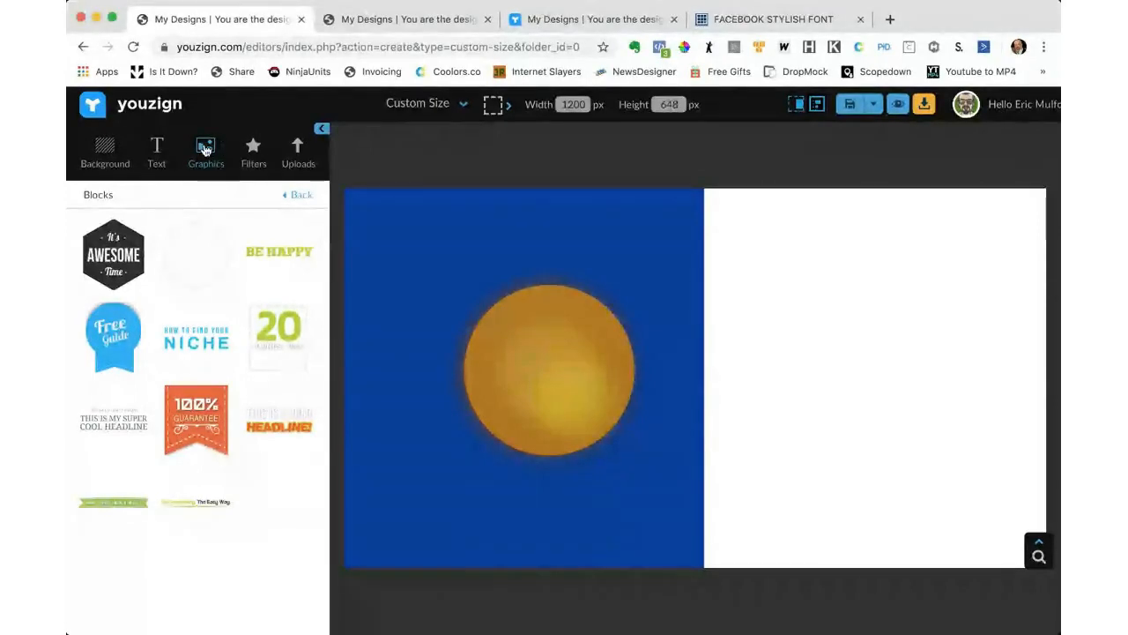
pyautogui.click(293, 196)
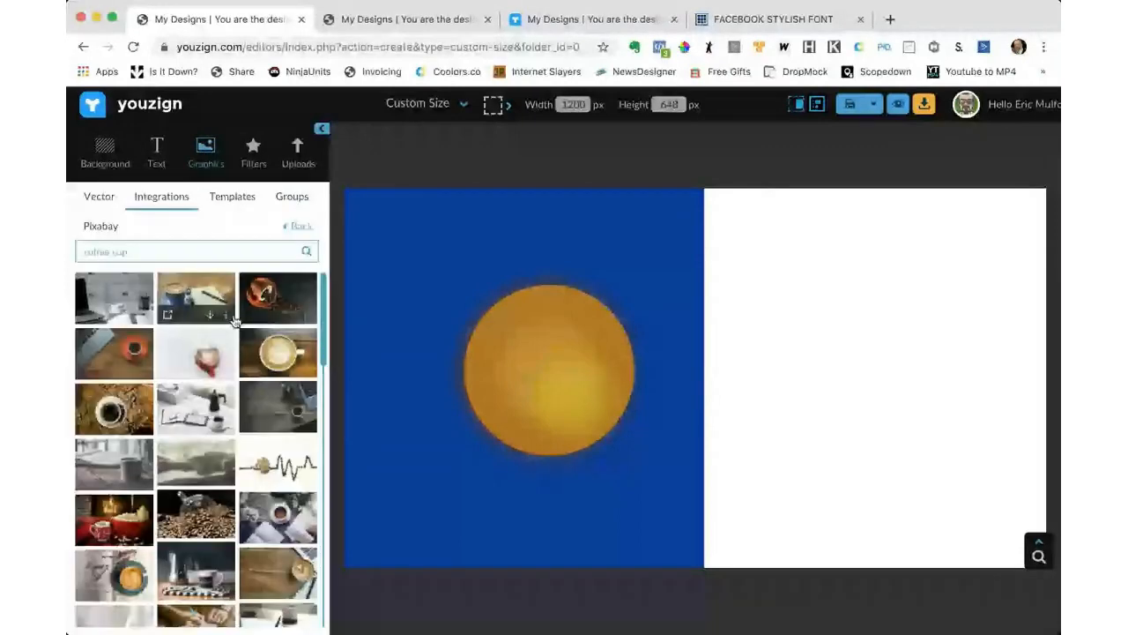
pyautogui.click(275, 349)
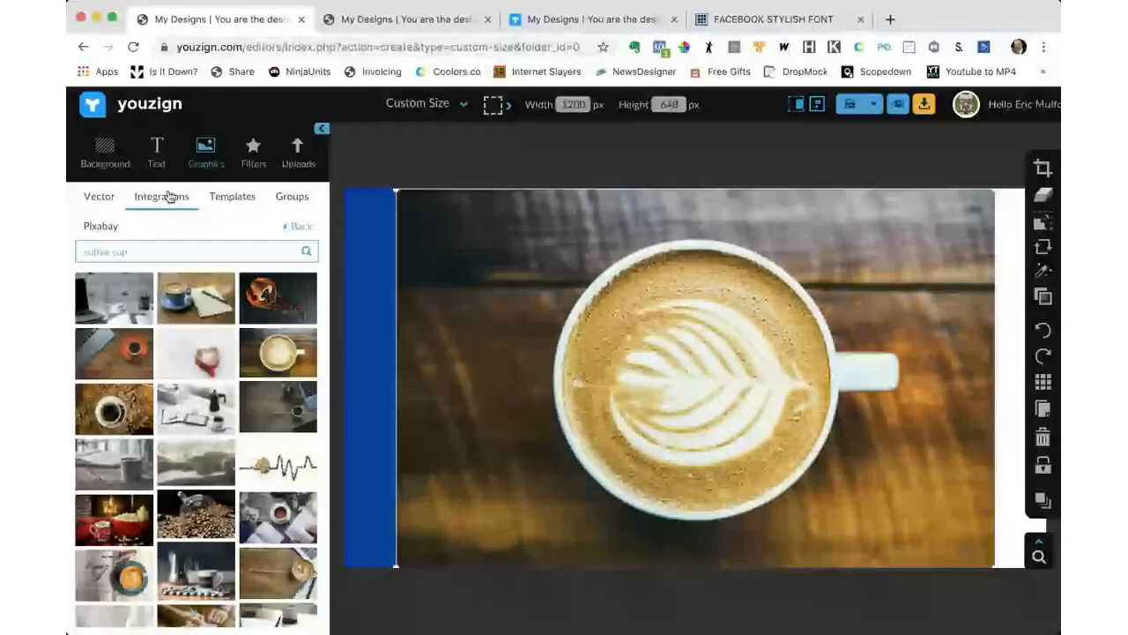
# Add a grey circle shape and resize and position it to cover the coffee inside the cup's rim.
pyautogui.click(99, 198)
pyautogui.click(129, 255)
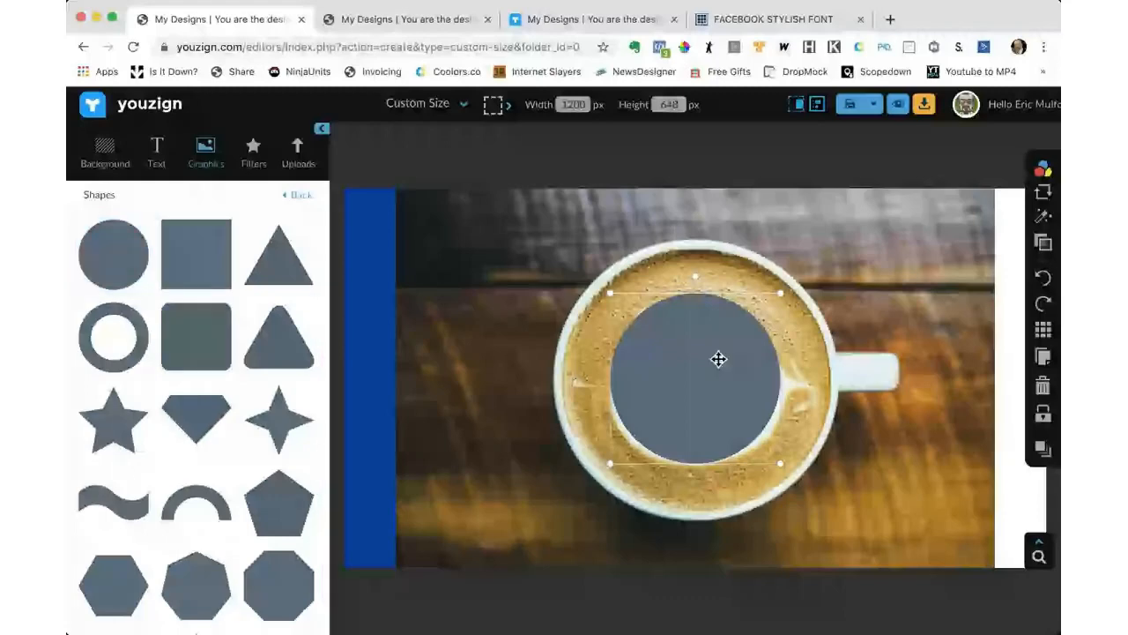
pyautogui.moveTo(781, 463); pyautogui.dragTo(829, 507)
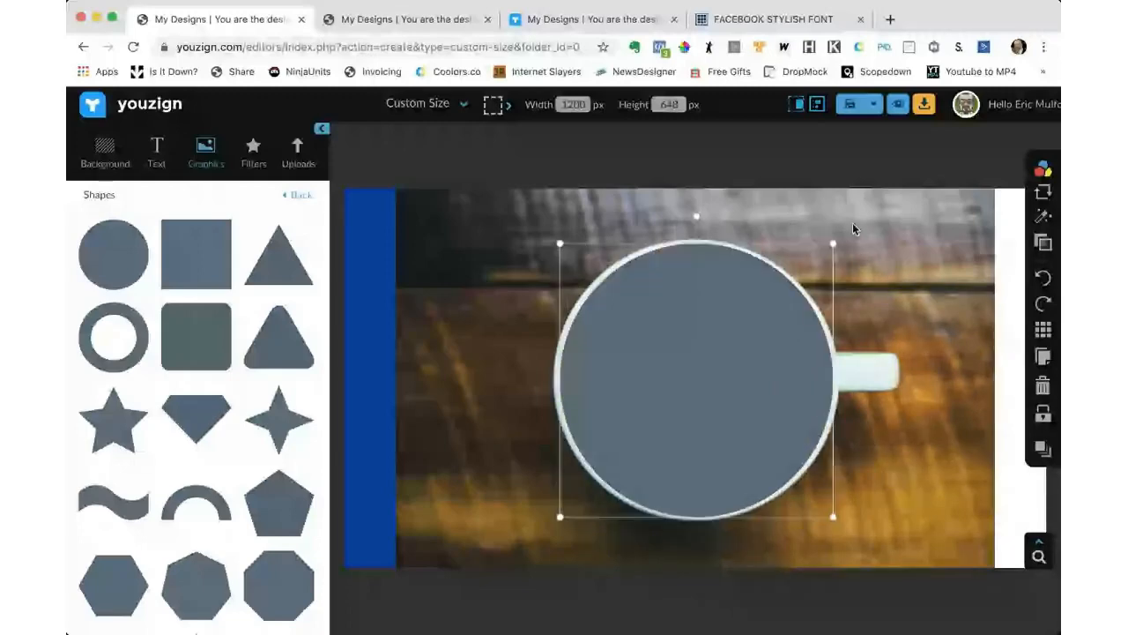
pyautogui.moveTo(671, 359); pyautogui.dragTo(673, 363)
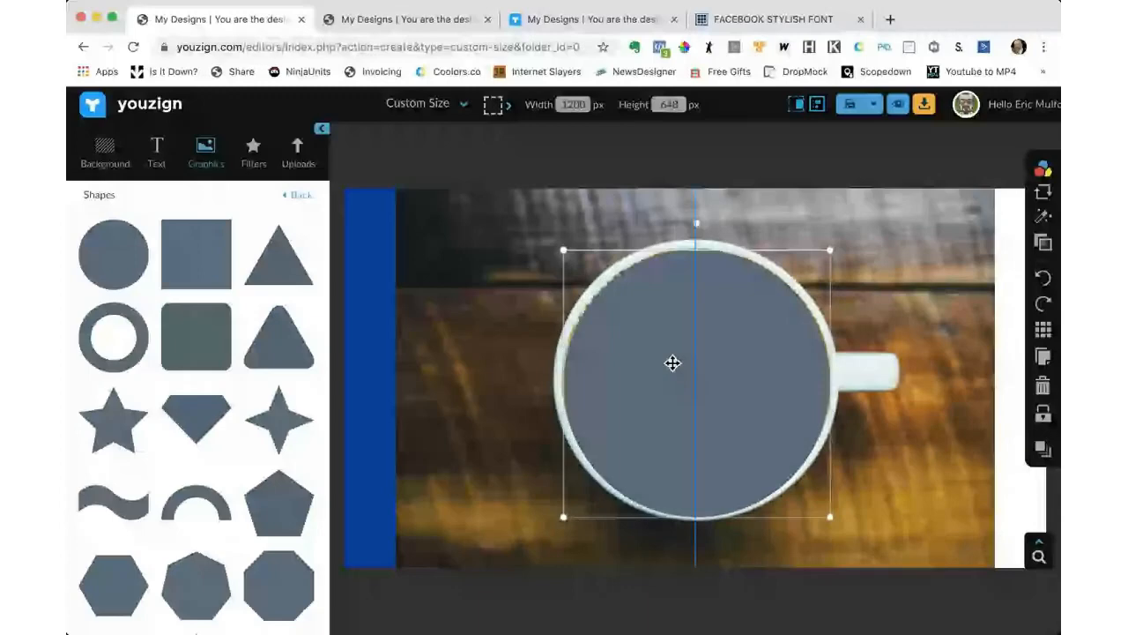
pyautogui.moveTo(673, 363); pyautogui.dragTo(681, 380)
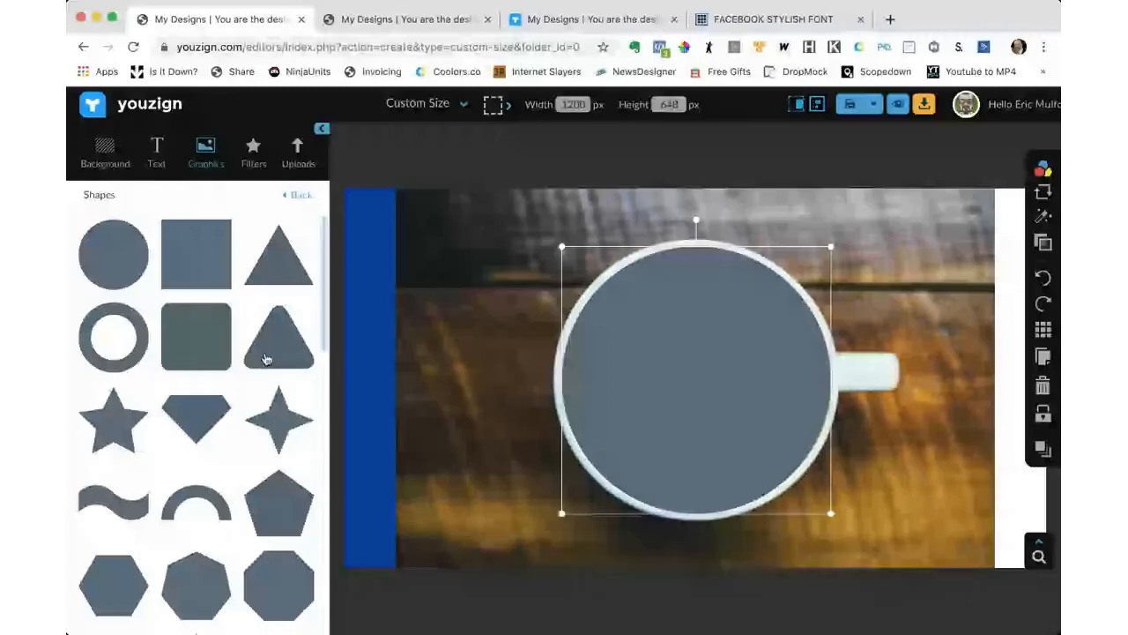
# Upload the flattened picture of the cup with the grey circle and position it over the canvas.
pyautogui.click(298, 153)
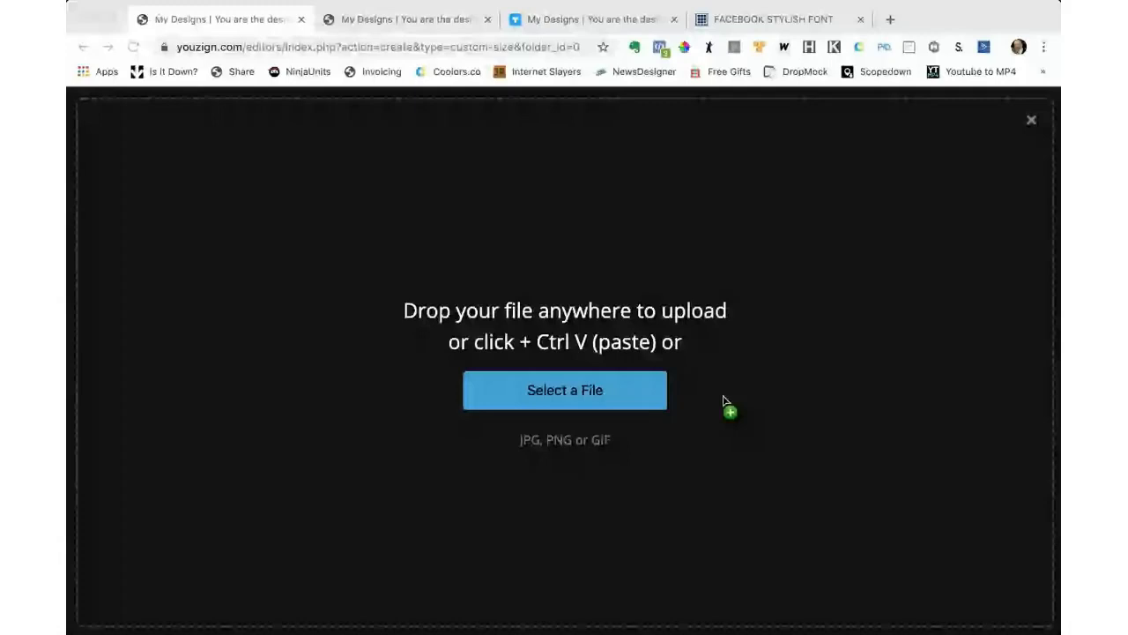
pyautogui.moveTo(723, 401); pyautogui.dragTo(745, 378)
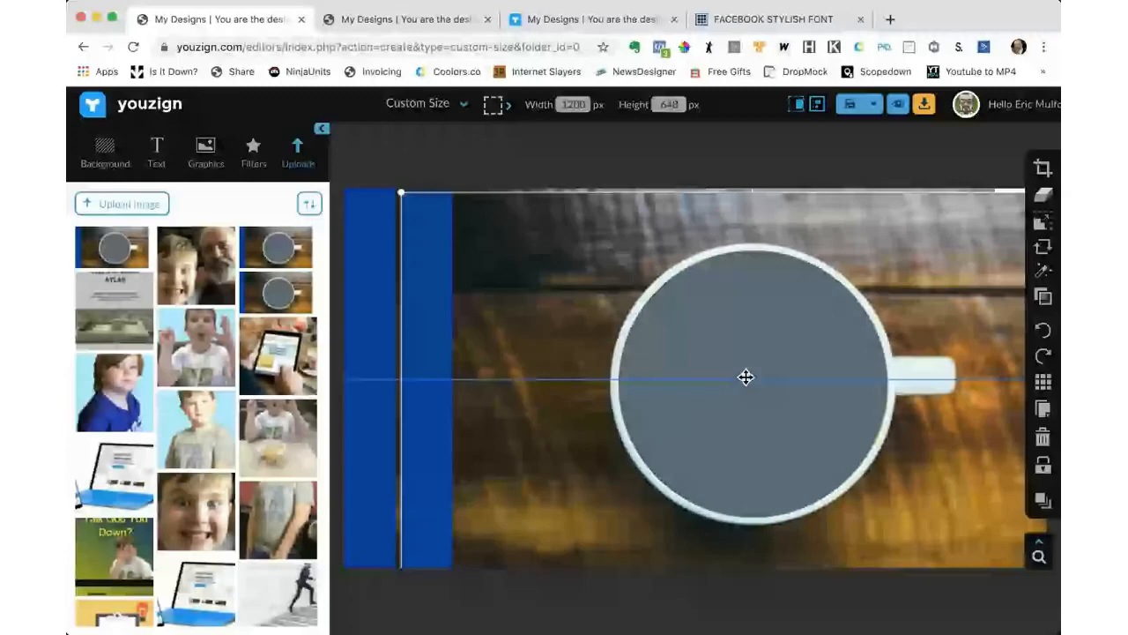
pyautogui.moveTo(746, 378); pyautogui.dragTo(712, 357)
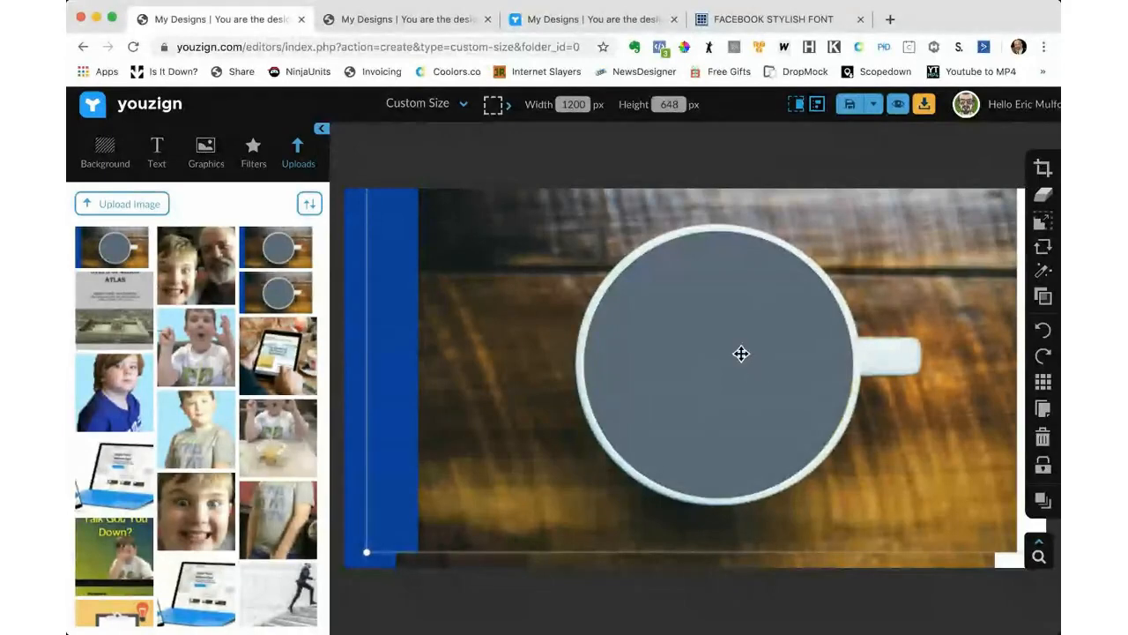
pyautogui.moveTo(740, 354); pyautogui.dragTo(754, 366)
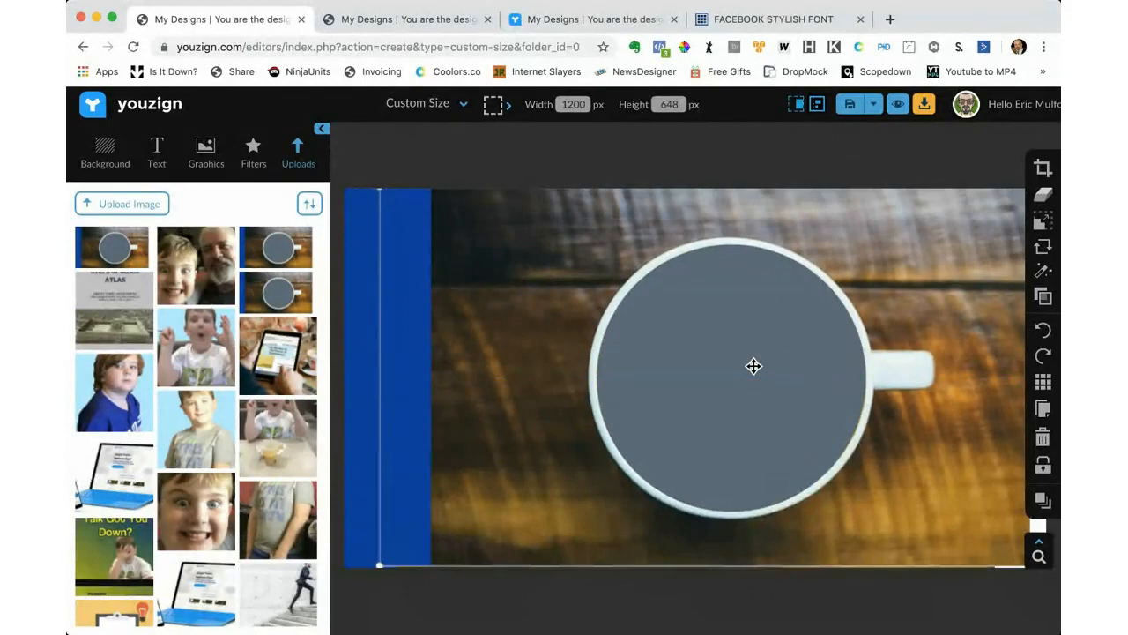
pyautogui.moveTo(750, 365); pyautogui.dragTo(927, 499)
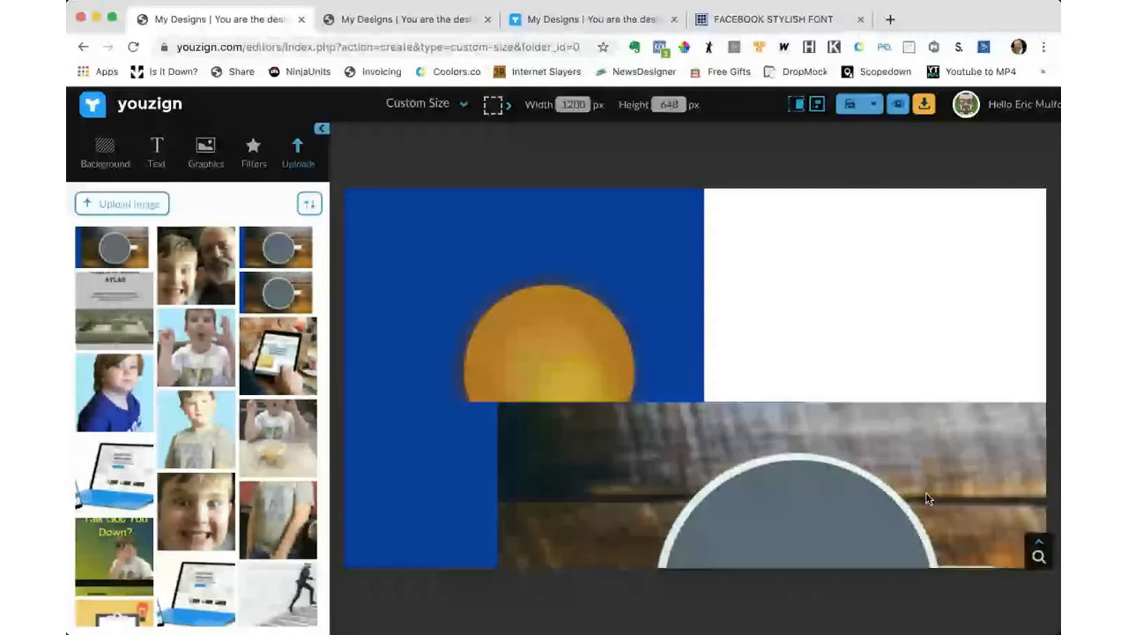
pyautogui.moveTo(925, 492); pyautogui.dragTo(721, 377)
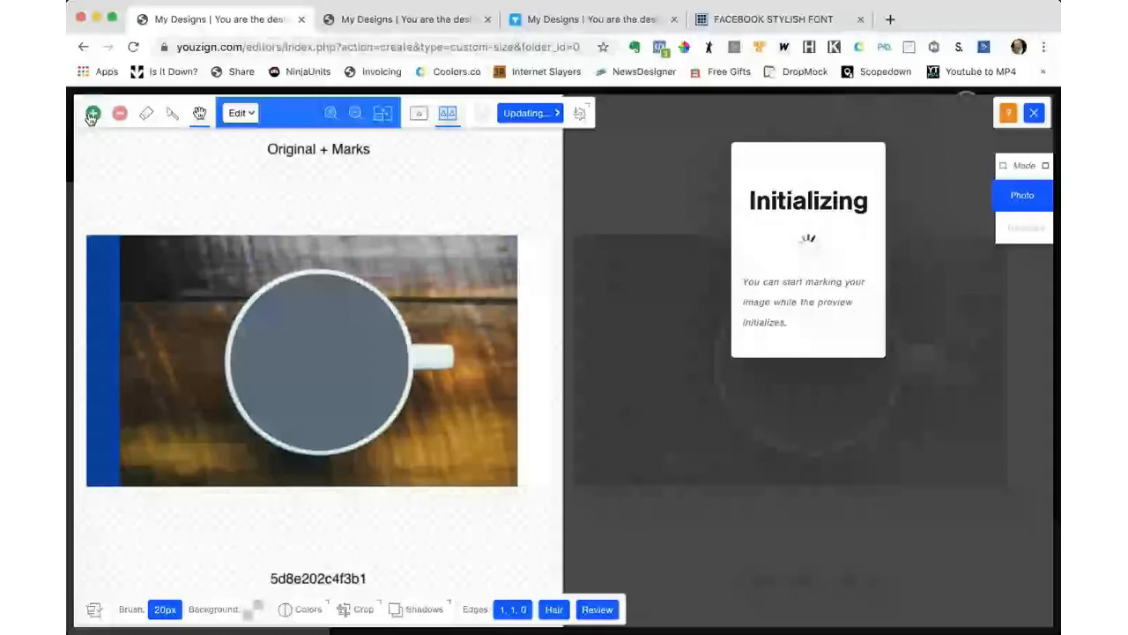
# Open the uploaded cup picture for background removal and mark the wood and the cup handle as areas to keep.
pyautogui.click(91, 114)
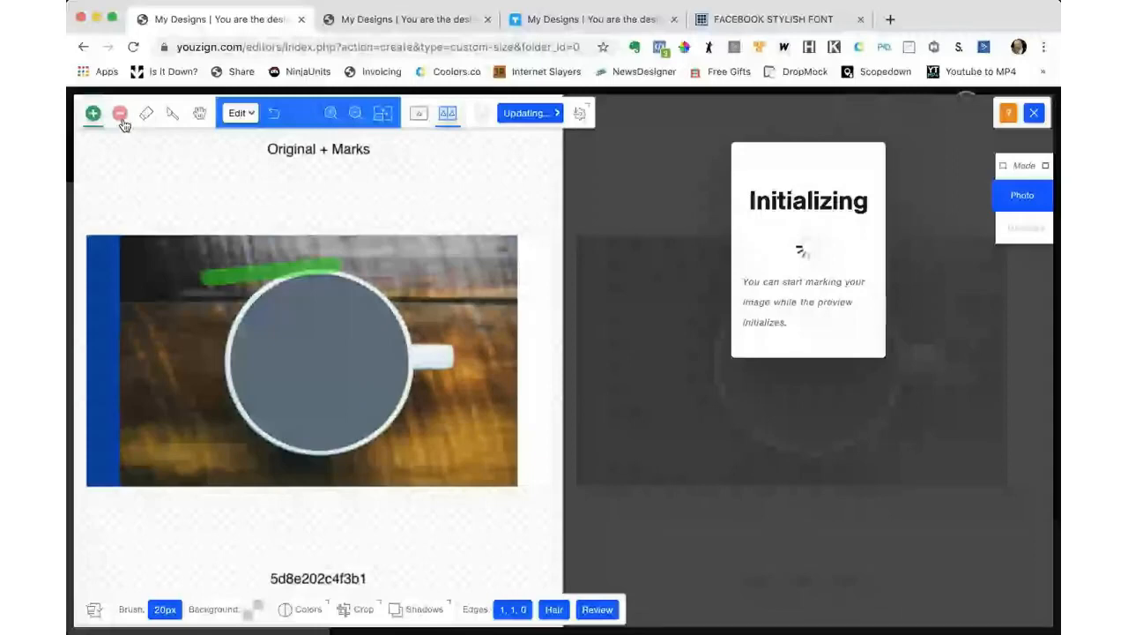
pyautogui.click(120, 115)
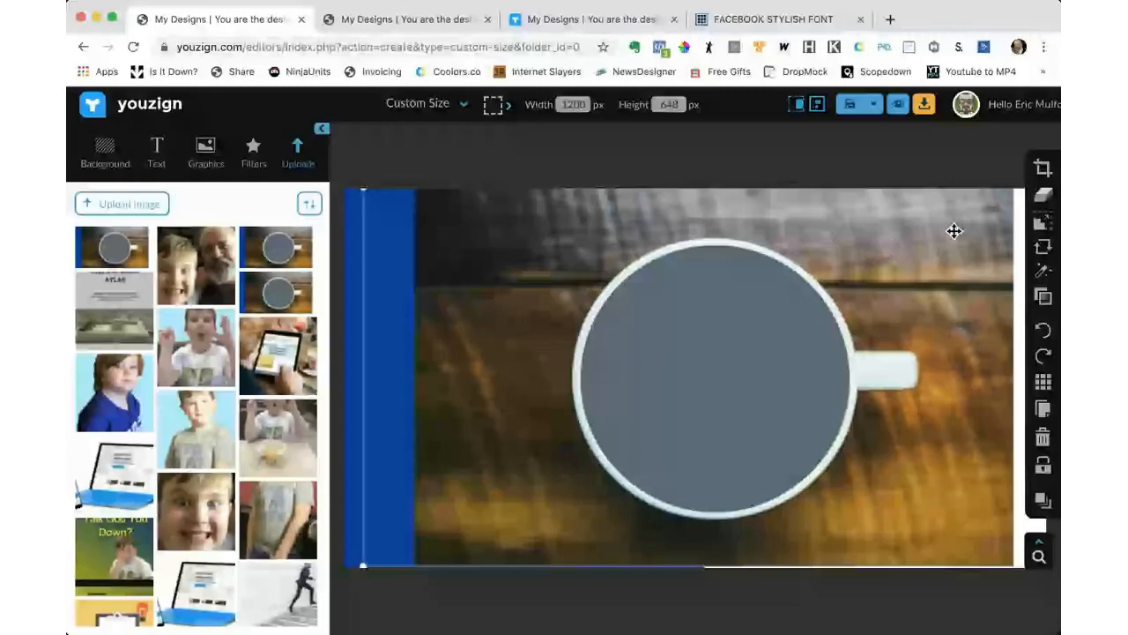
pyautogui.click(1043, 194)
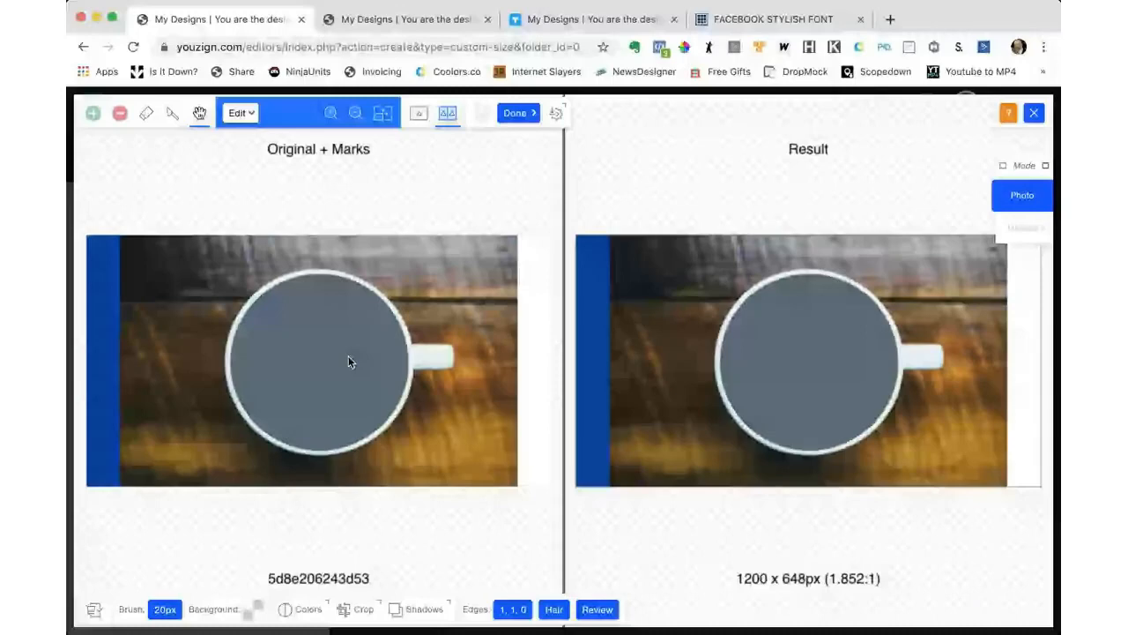
pyautogui.click(94, 114)
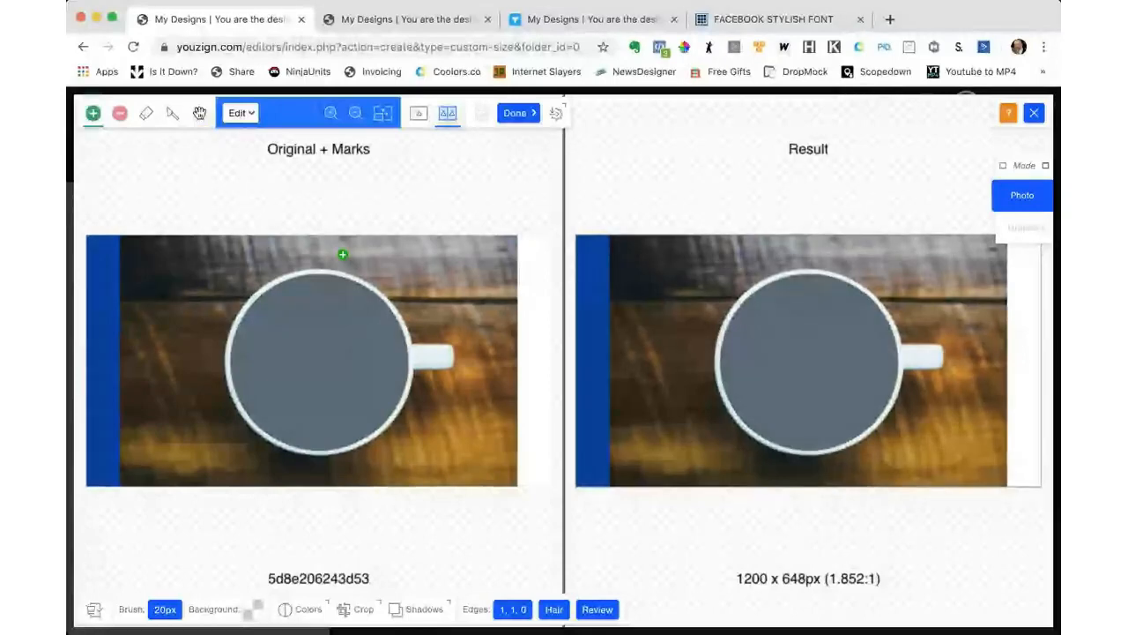
pyautogui.click(420, 263)
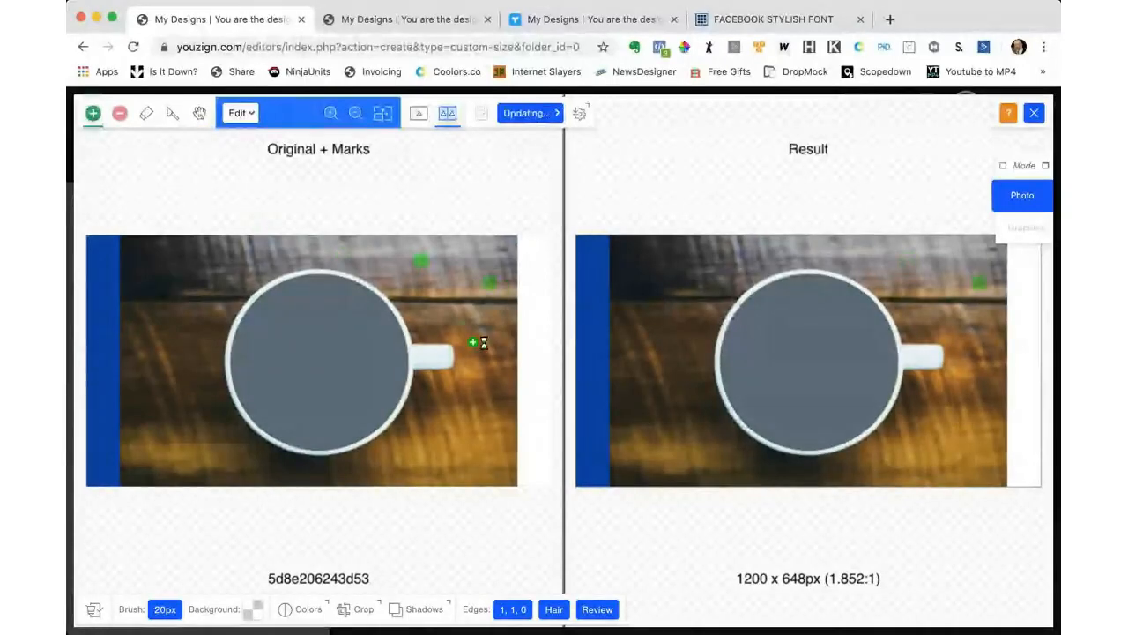
pyautogui.click(436, 354)
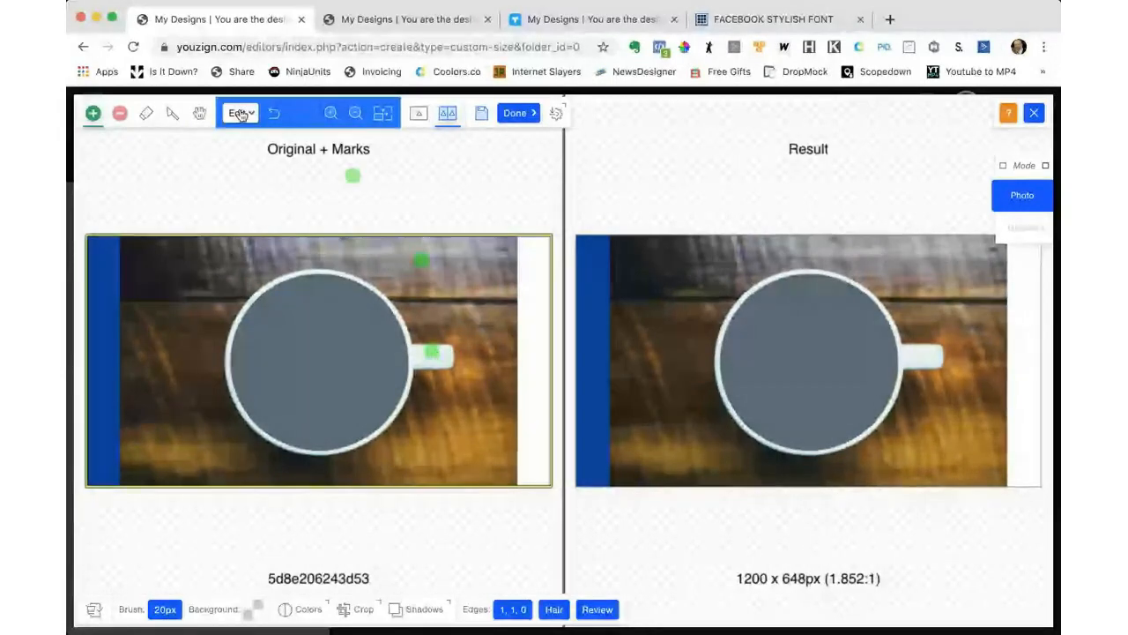
# Mark the grey circle inside the cup for removal and apply the cut-out.
pyautogui.click(120, 112)
pyautogui.click(324, 333)
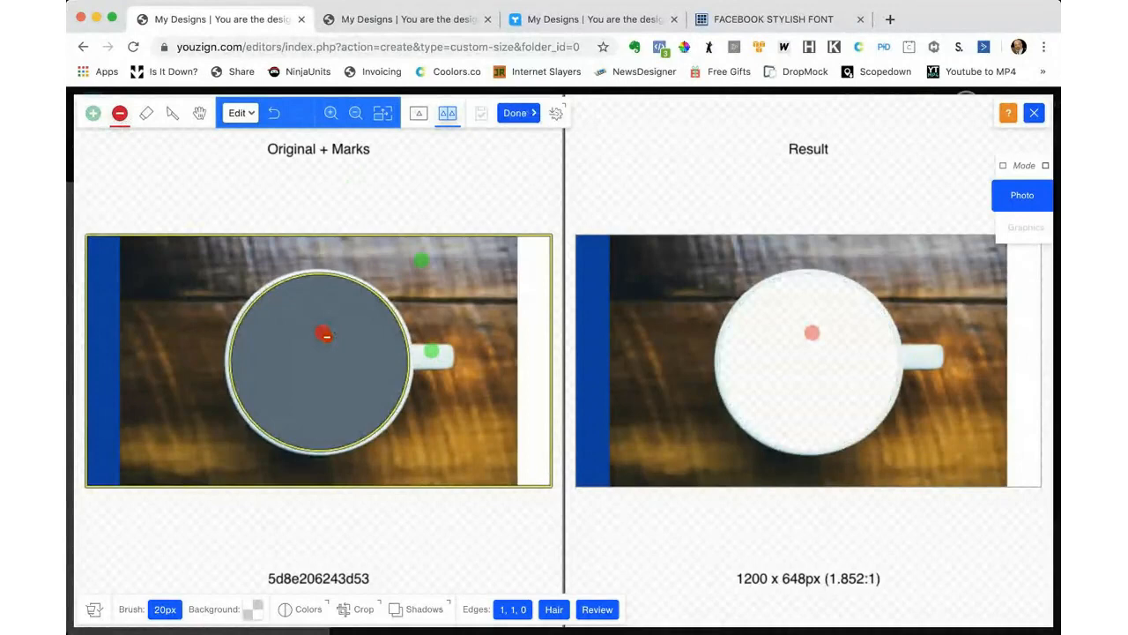
pyautogui.click(493, 355)
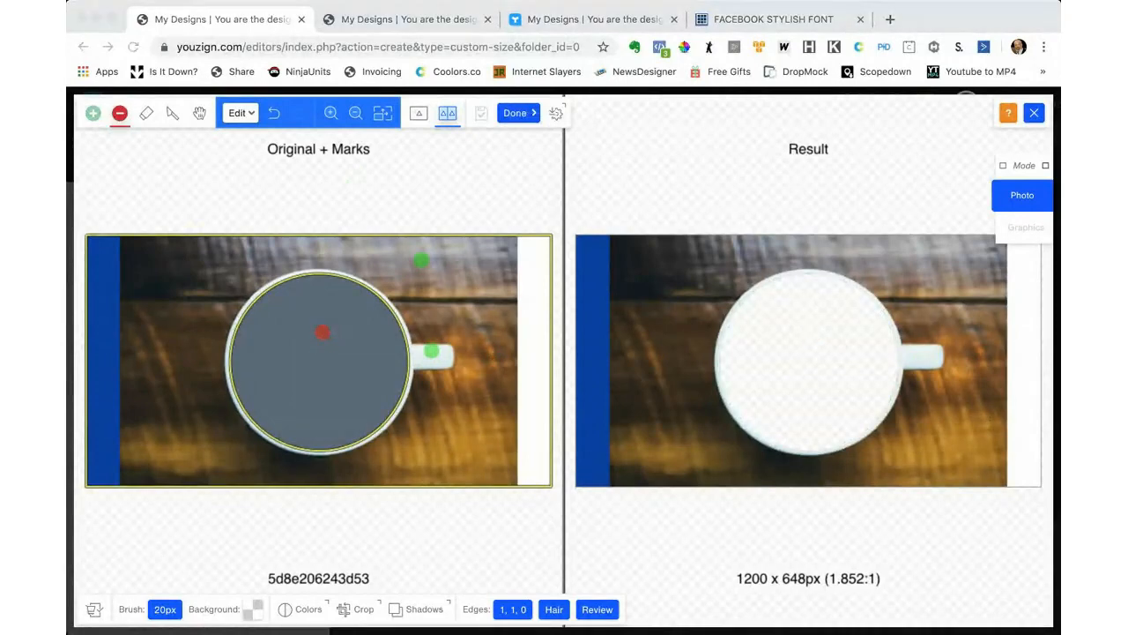
pyautogui.click(515, 115)
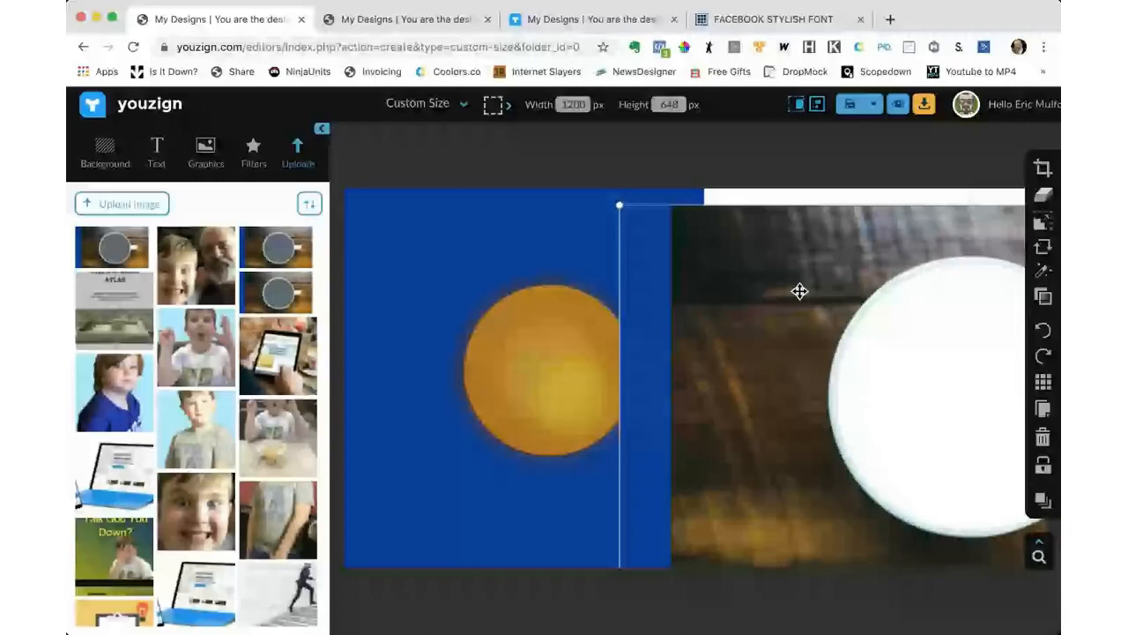
# Move the blue rectangle above the sphere and bring the cut-out cup picture back over the canvas.
pyautogui.click(440, 294)
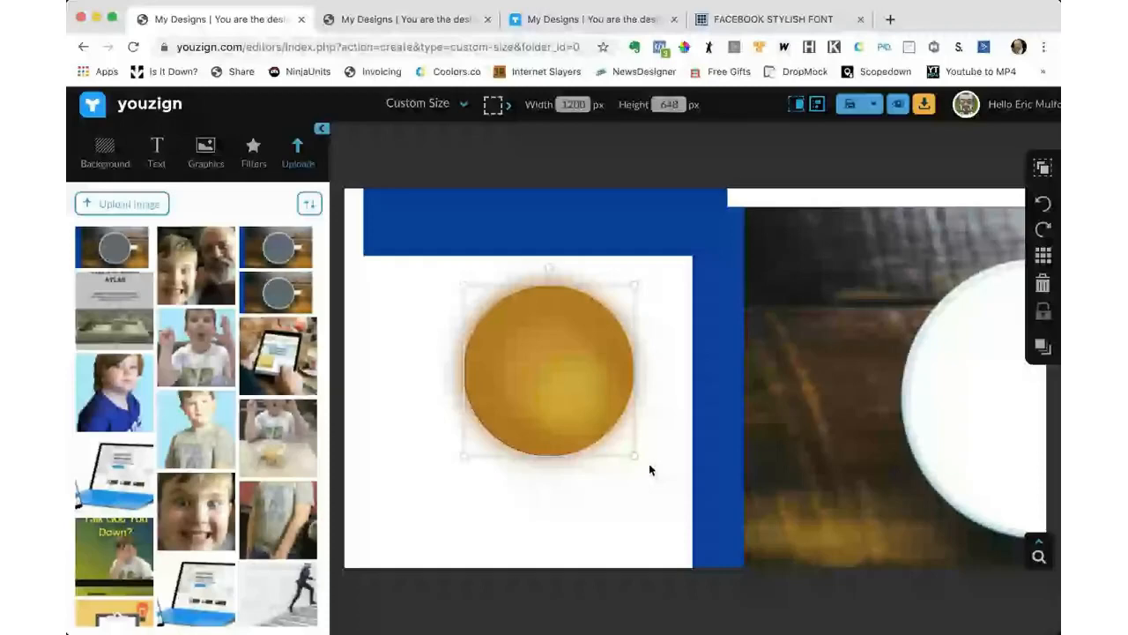
pyautogui.moveTo(764, 423); pyautogui.dragTo(649, 376)
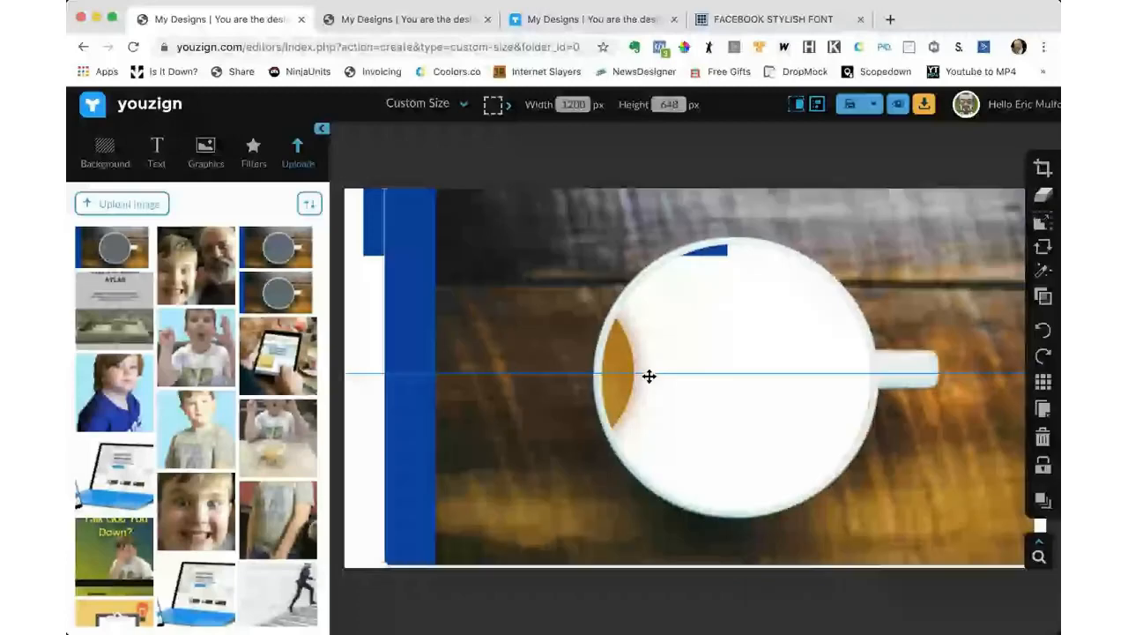
pyautogui.moveTo(649, 377)
pyautogui.mouseDown()
pyautogui.moveTo(621, 383)
pyautogui.moveTo(628, 376)
pyautogui.mouseUp()
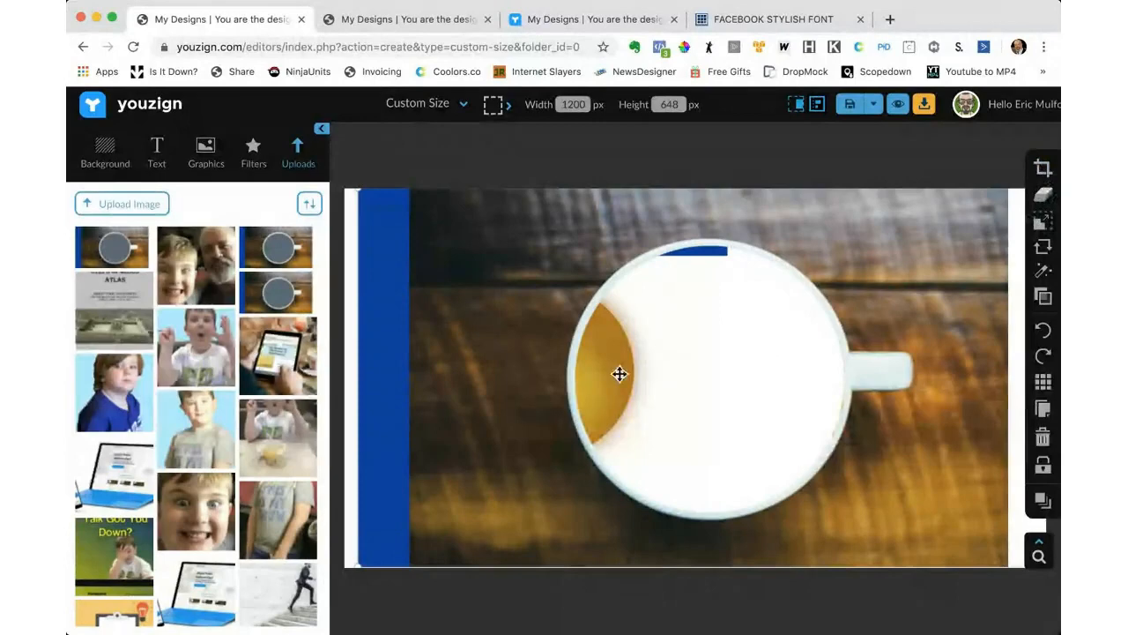
# Shift the cut-out cup picture aside to uncover the sphere, and reposition the picture across the canvas.
pyautogui.click(516, 365)
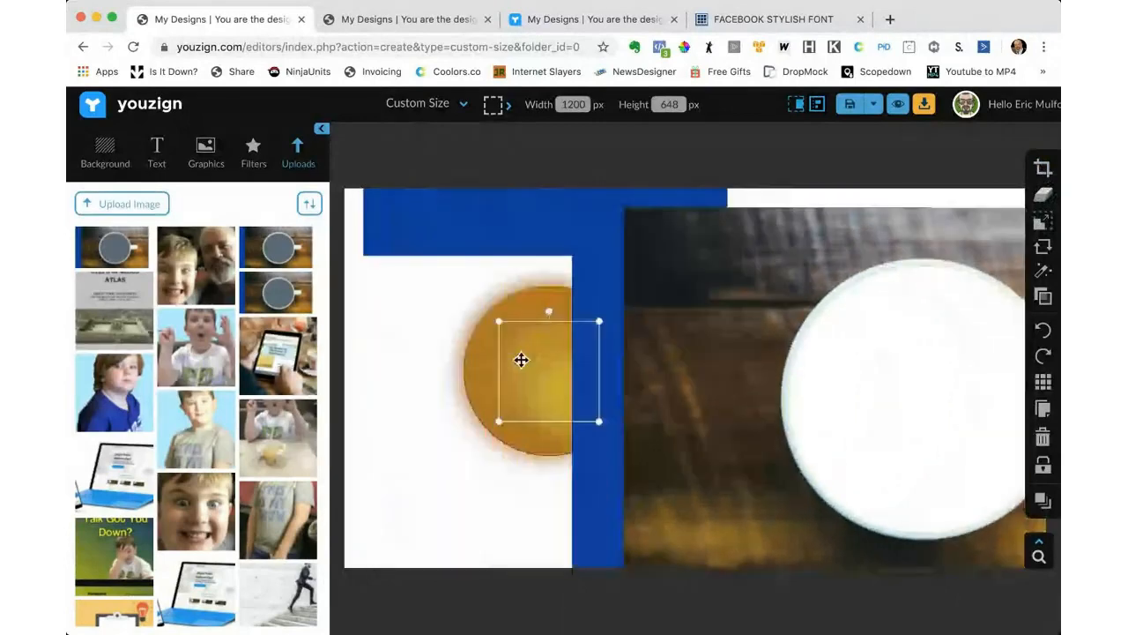
pyautogui.click(466, 328)
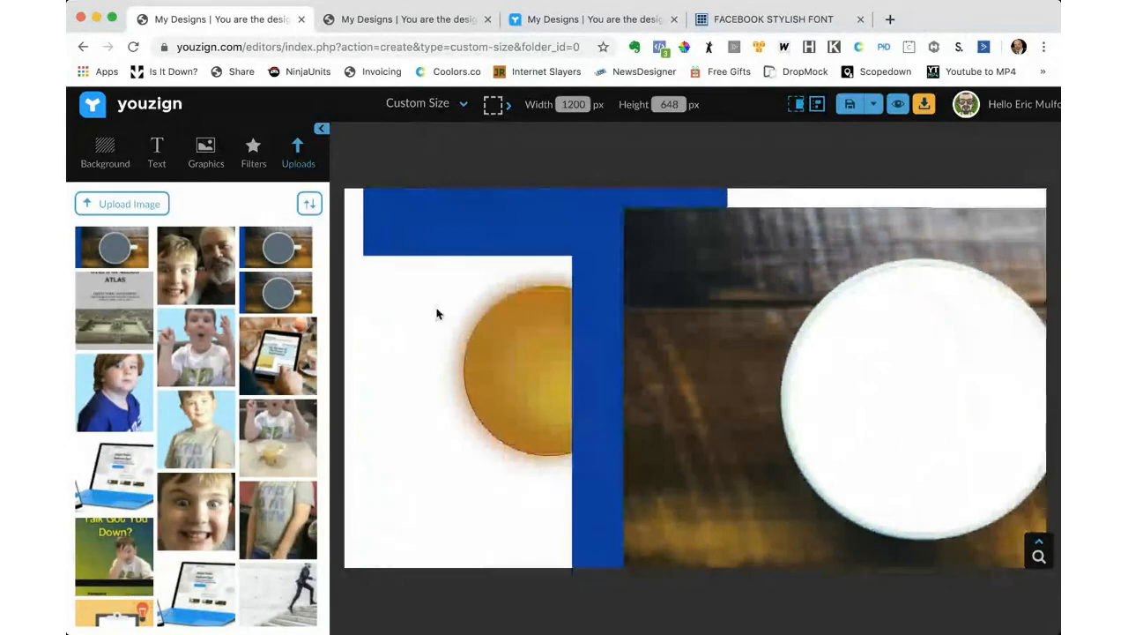
pyautogui.click(371, 286)
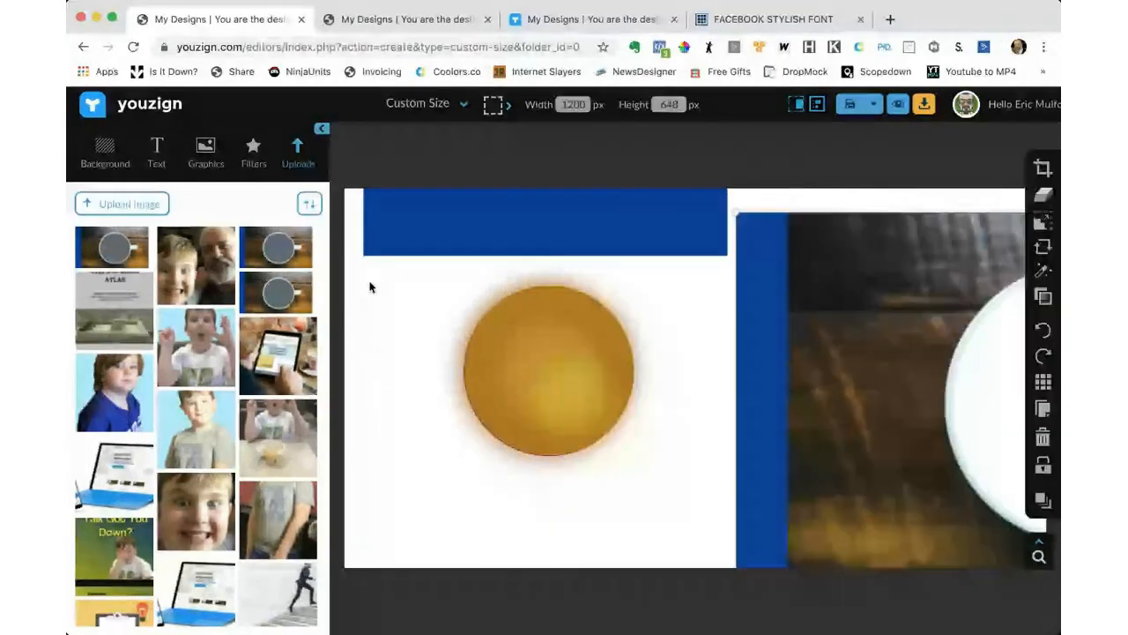
pyautogui.click(977, 264)
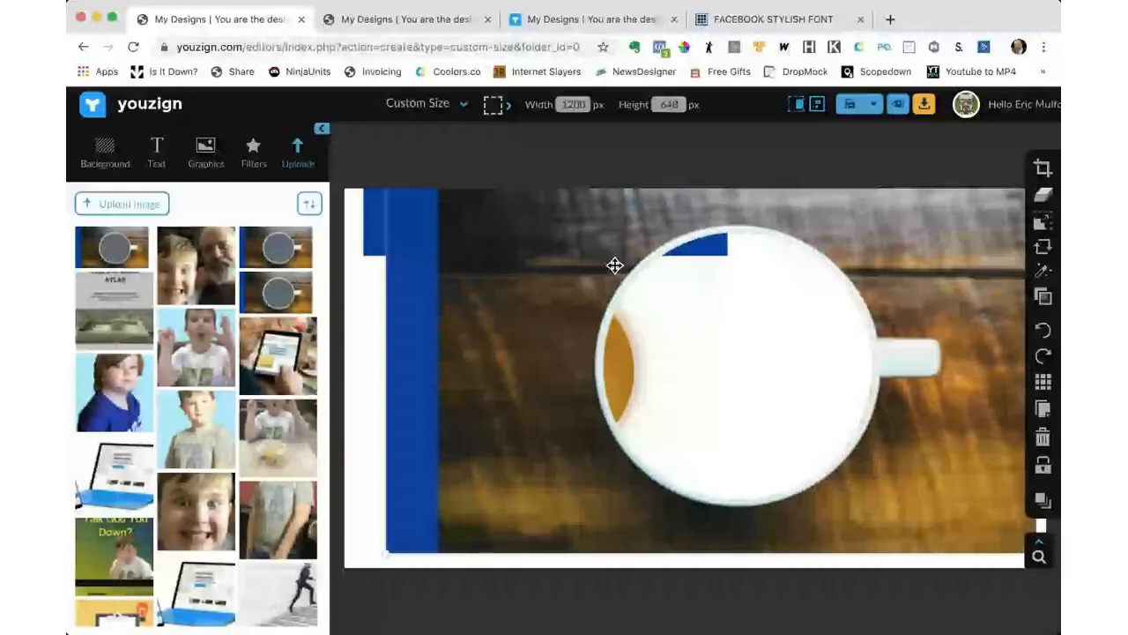
pyautogui.moveTo(614, 265); pyautogui.dragTo(590, 278)
# Insert the saved orange sphere group and enlarge and centre it to fill the cup inside its rim.
pyautogui.click(205, 152)
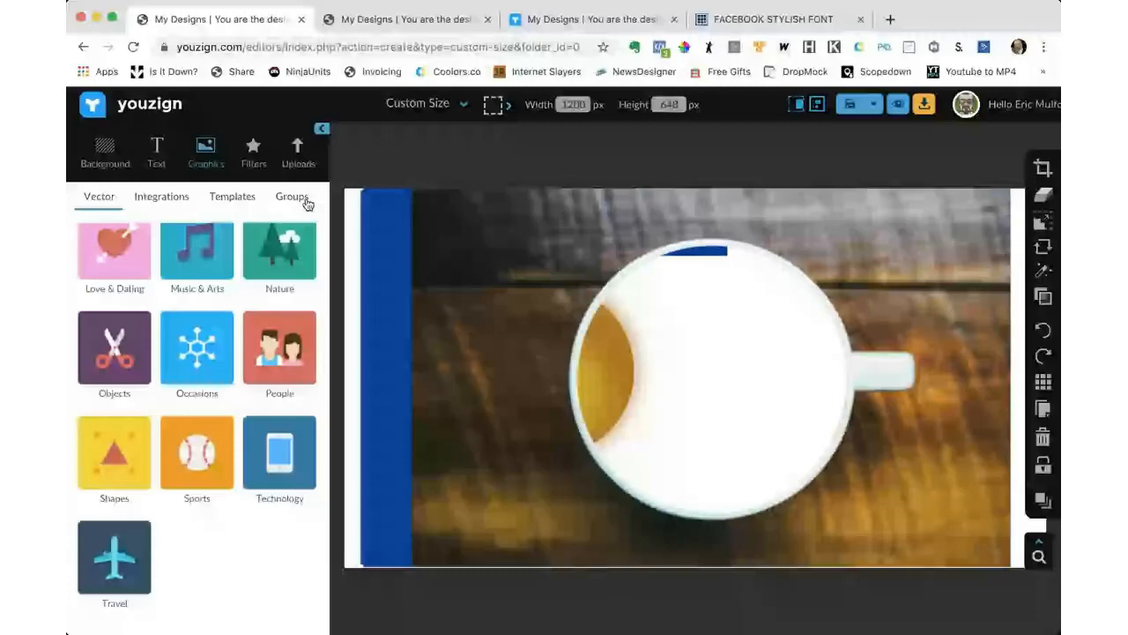
pyautogui.click(292, 197)
pyautogui.click(115, 264)
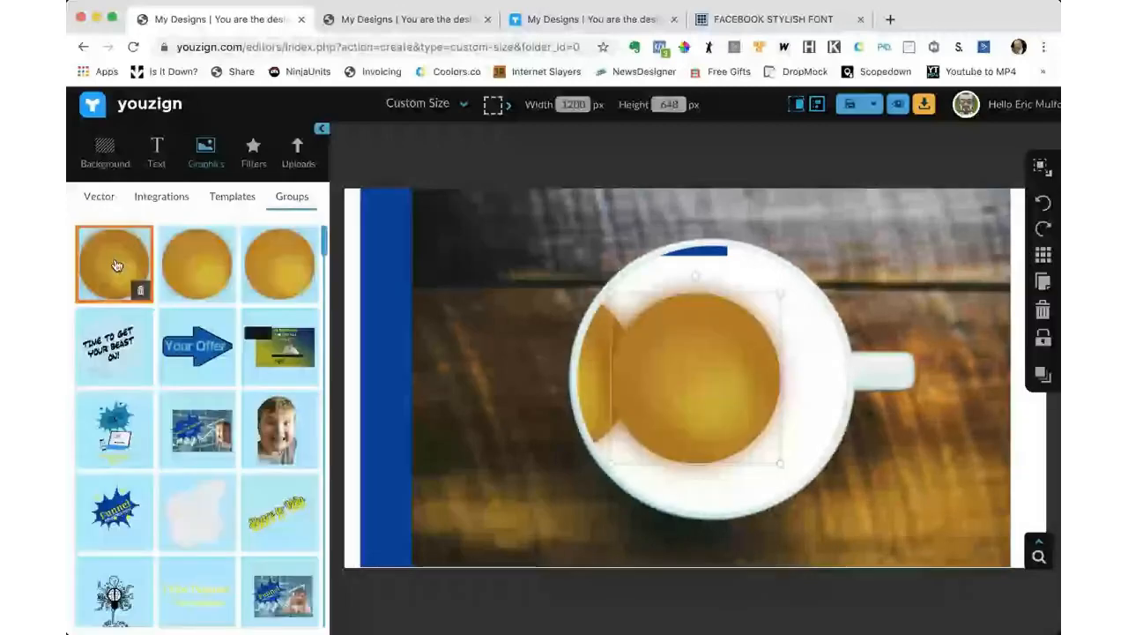
pyautogui.moveTo(117, 265); pyautogui.dragTo(681, 379)
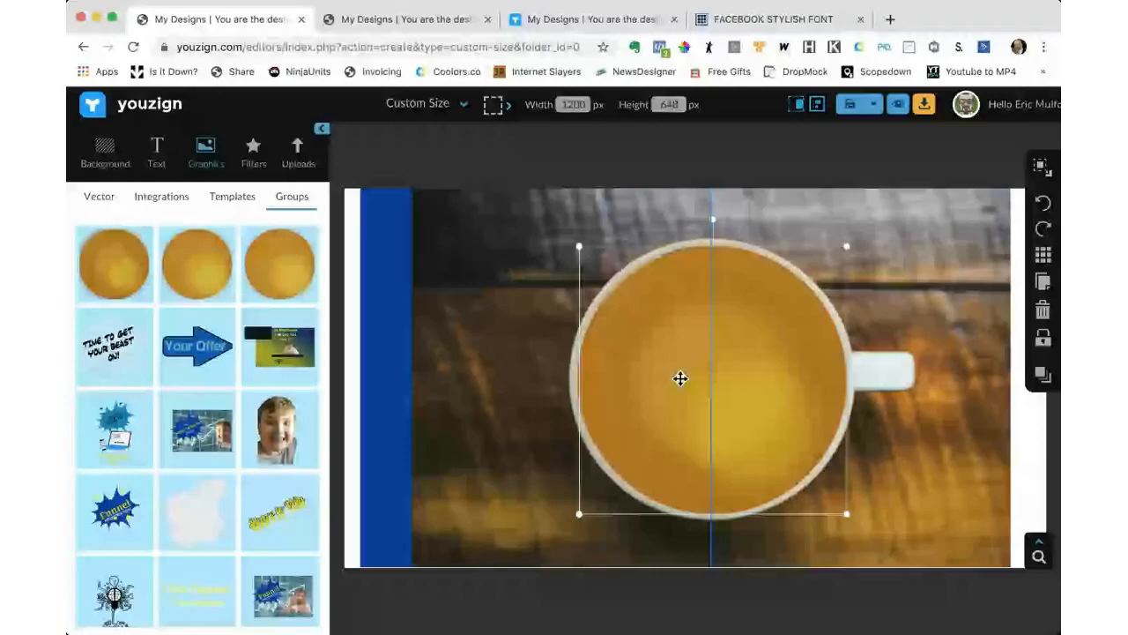
pyautogui.click(914, 426)
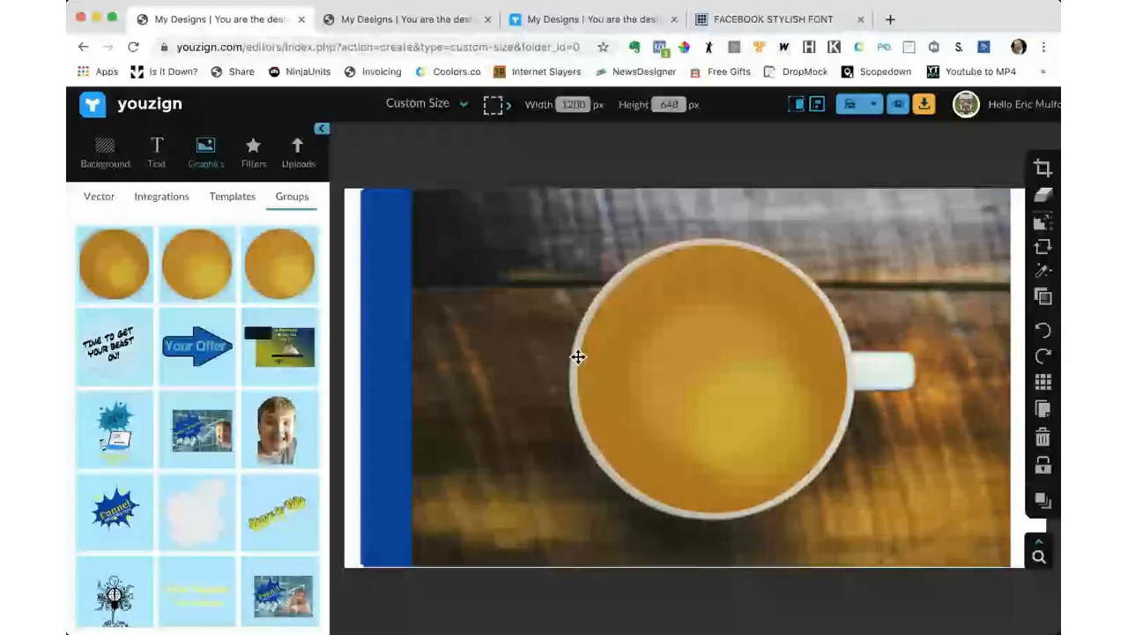
# Ungroup the orange sphere inside the cup and shift its yellow highlight circle slightly up and to the left.
pyautogui.click(698, 380)
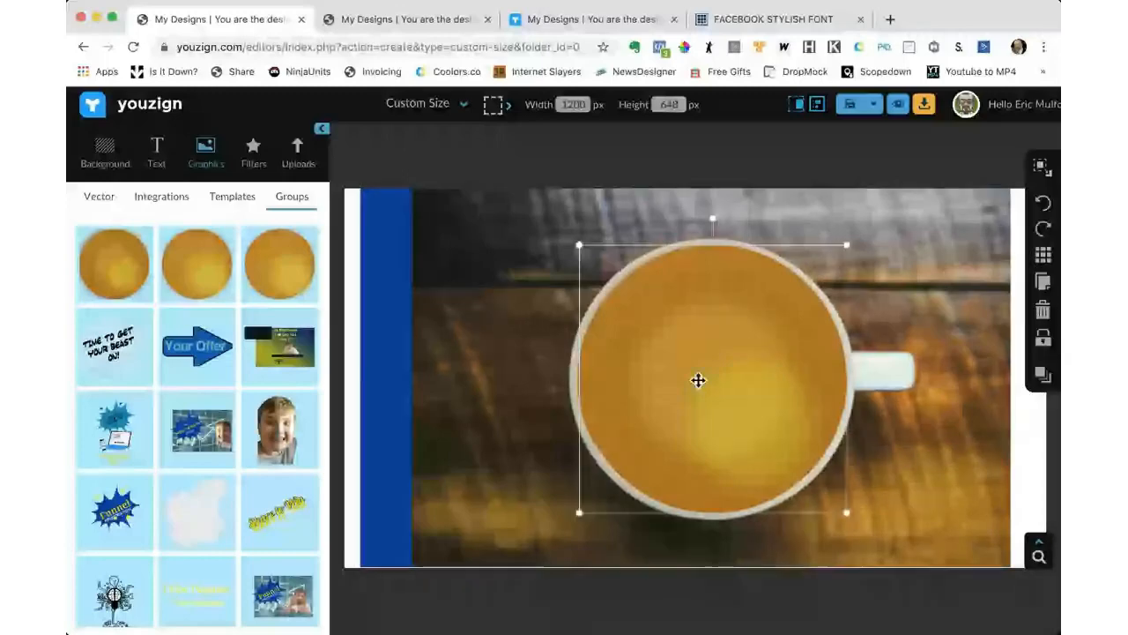
pyautogui.click(578, 377)
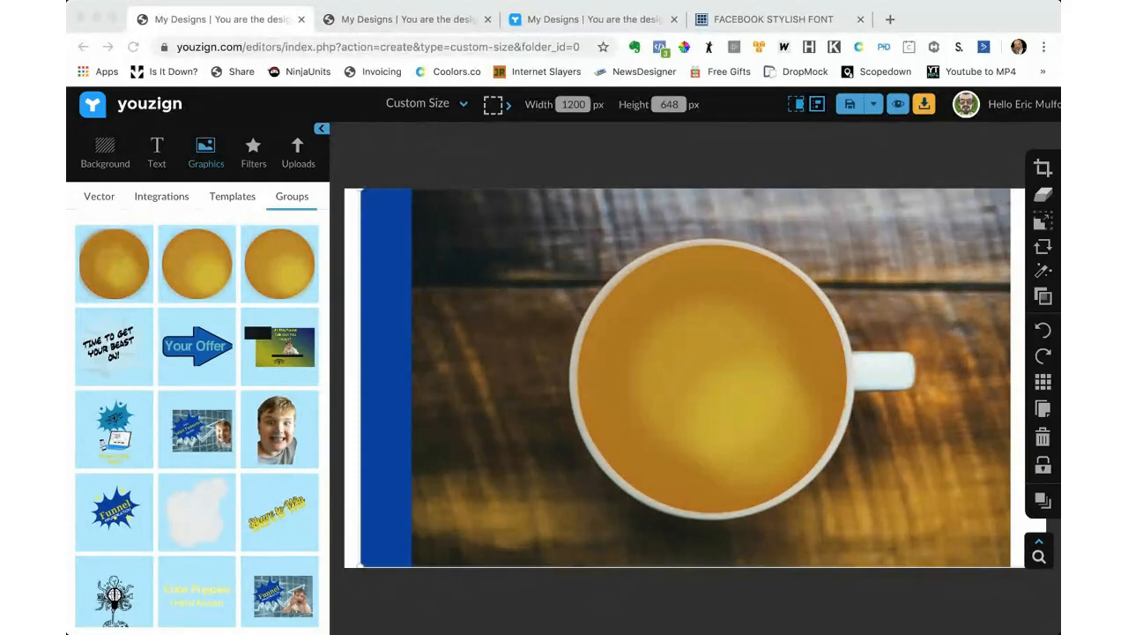
pyautogui.click(778, 403)
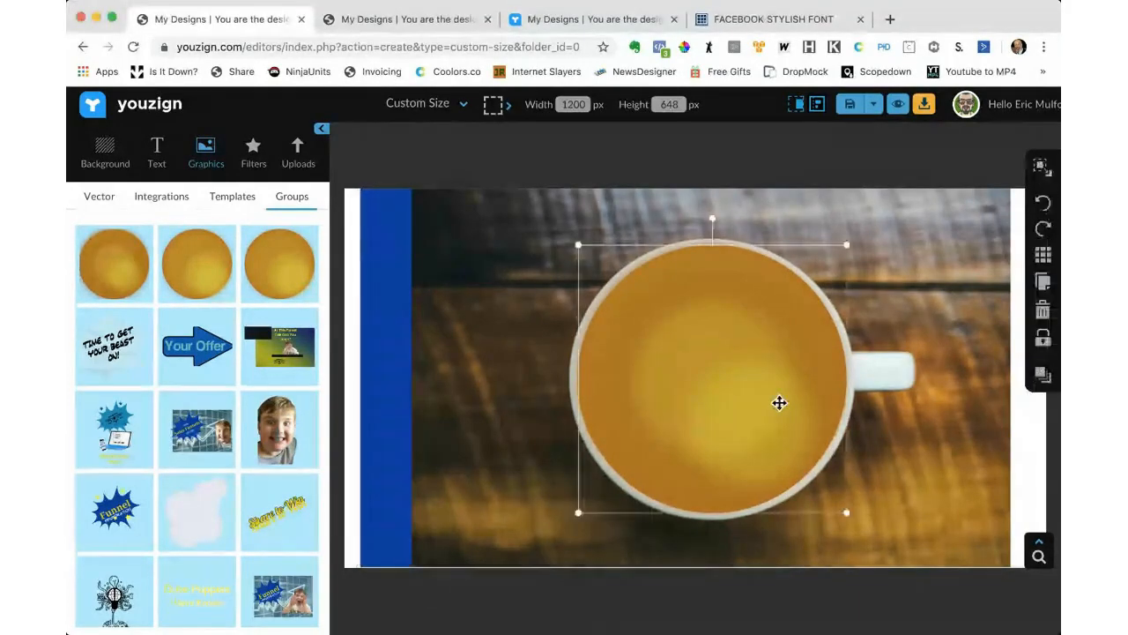
pyautogui.click(1041, 179)
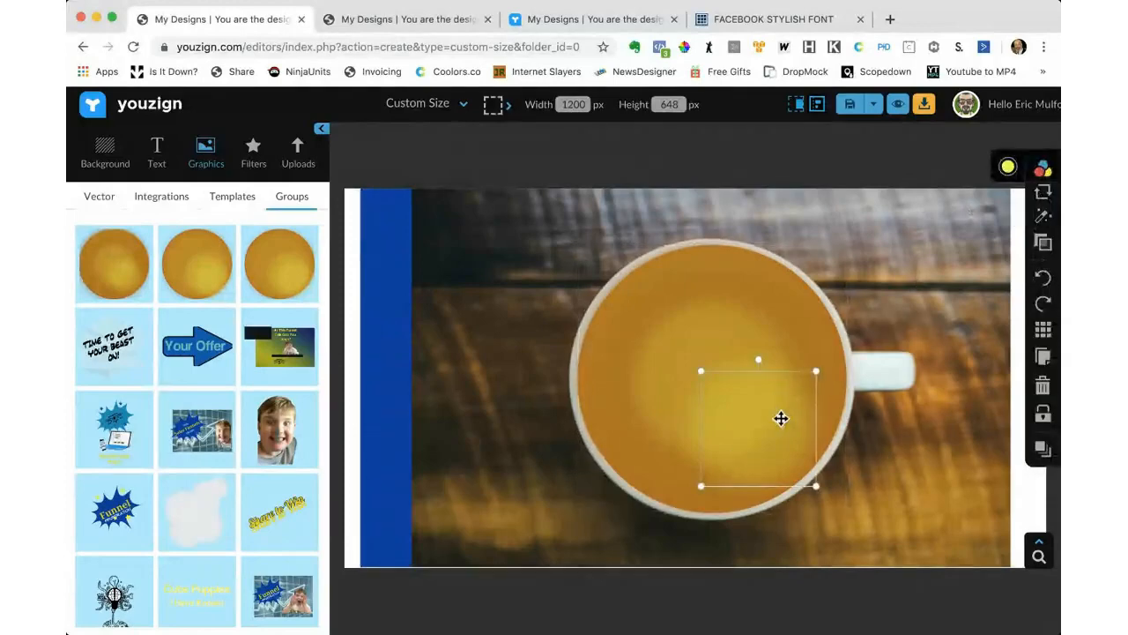
pyautogui.moveTo(781, 415); pyautogui.dragTo(777, 405)
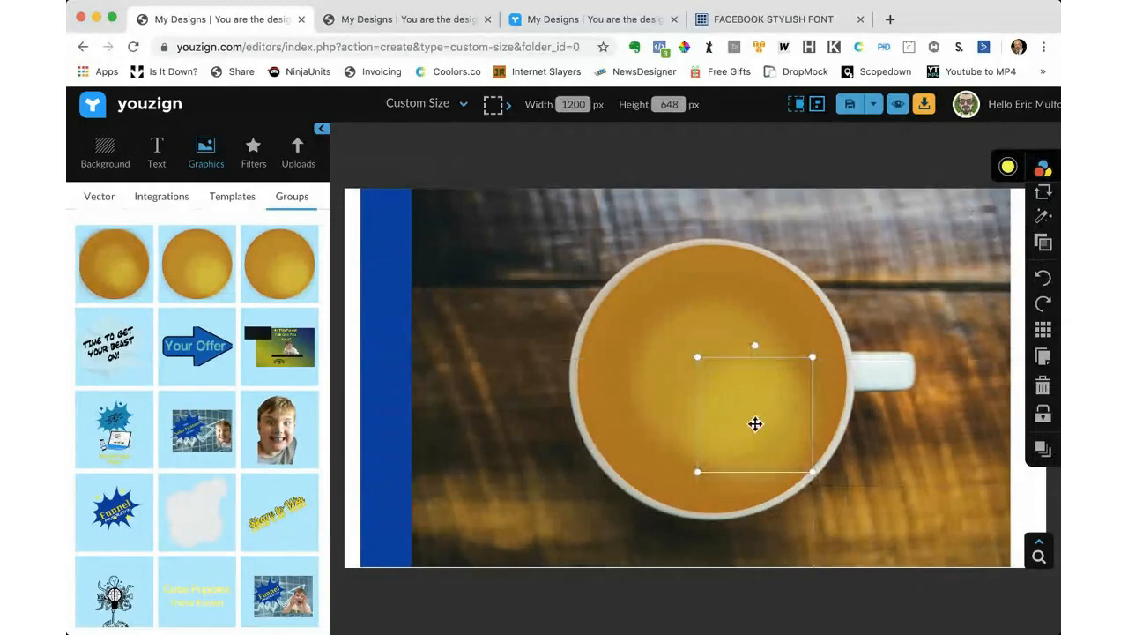
pyautogui.click(712, 388)
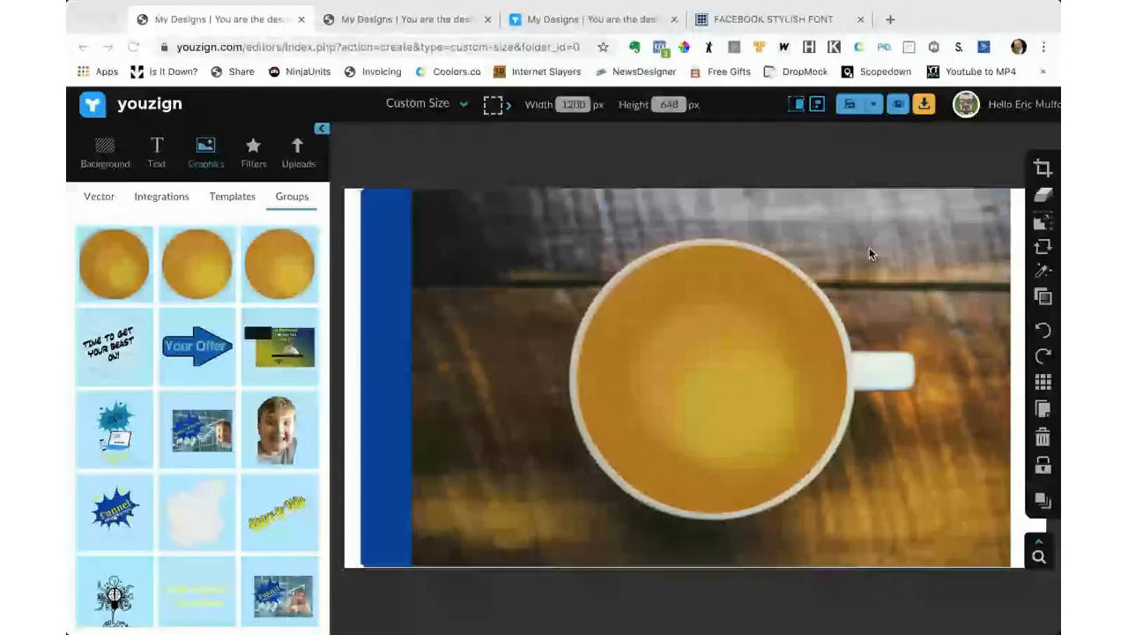
# Switch to the Facebook ad design, leave its preview, and delete the laptop photo and the headline group with its button.
pyautogui.click(408, 21)
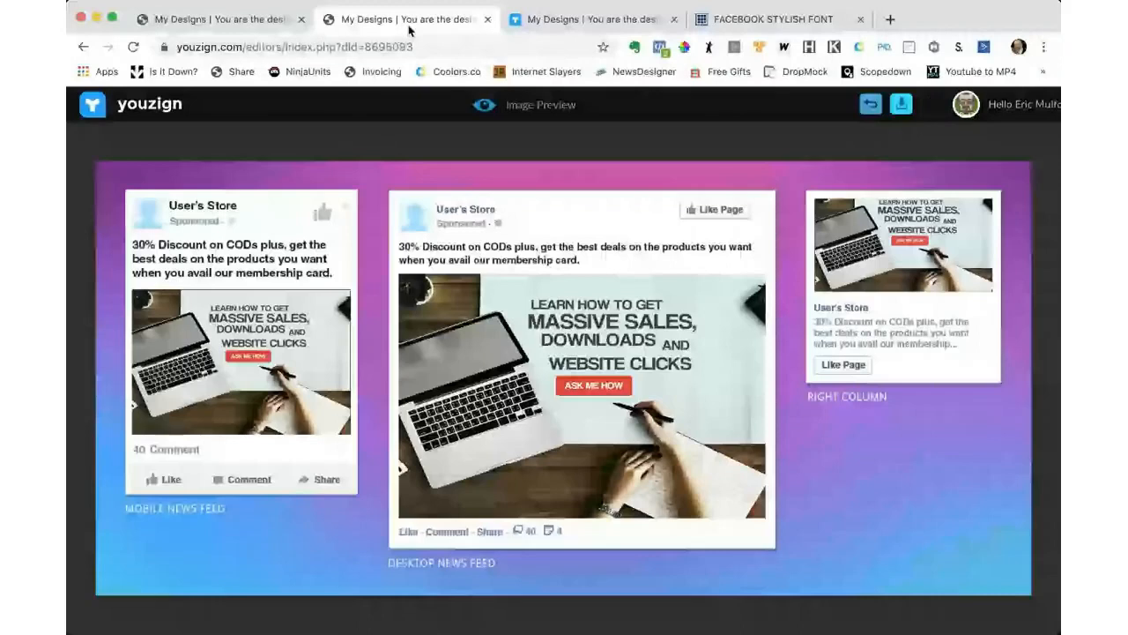
pyautogui.click(552, 256)
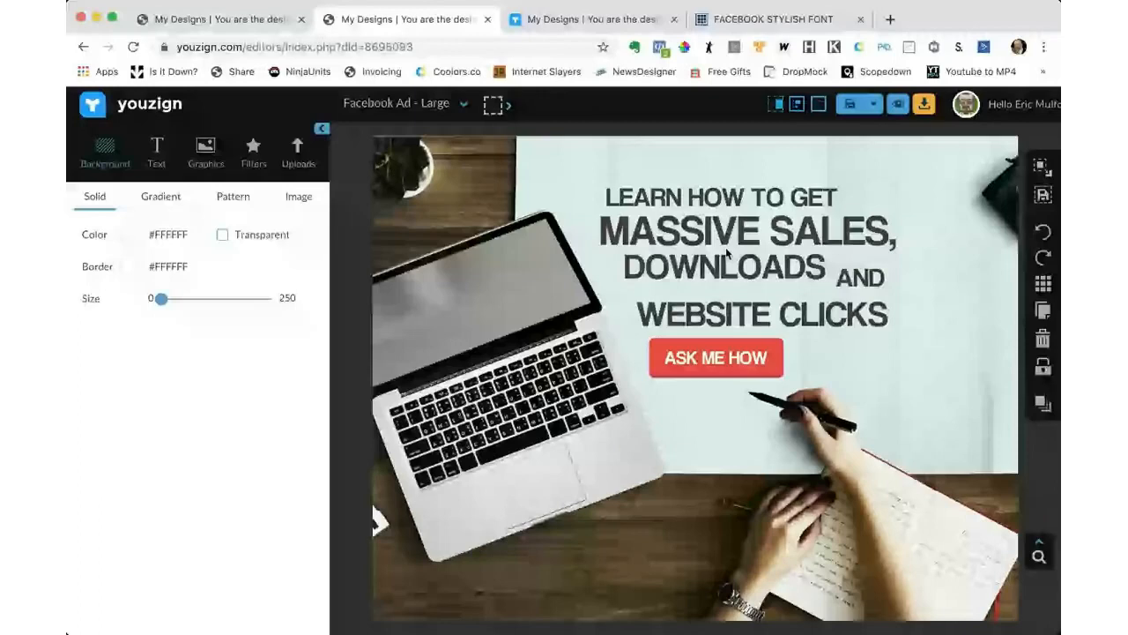
pyautogui.click(726, 253)
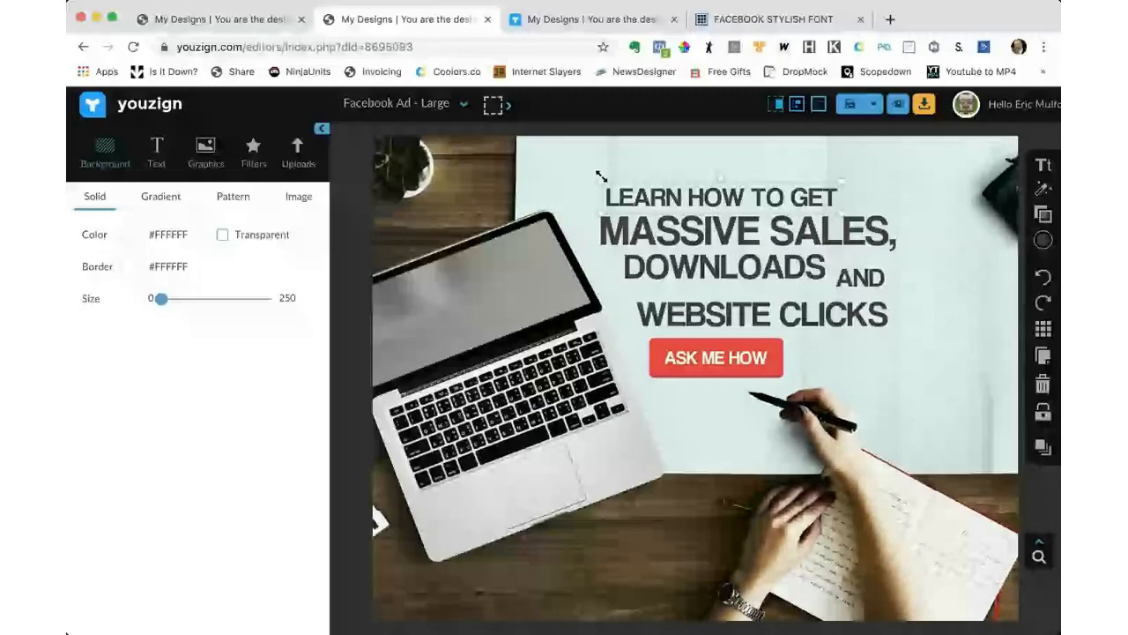
pyautogui.click(718, 280)
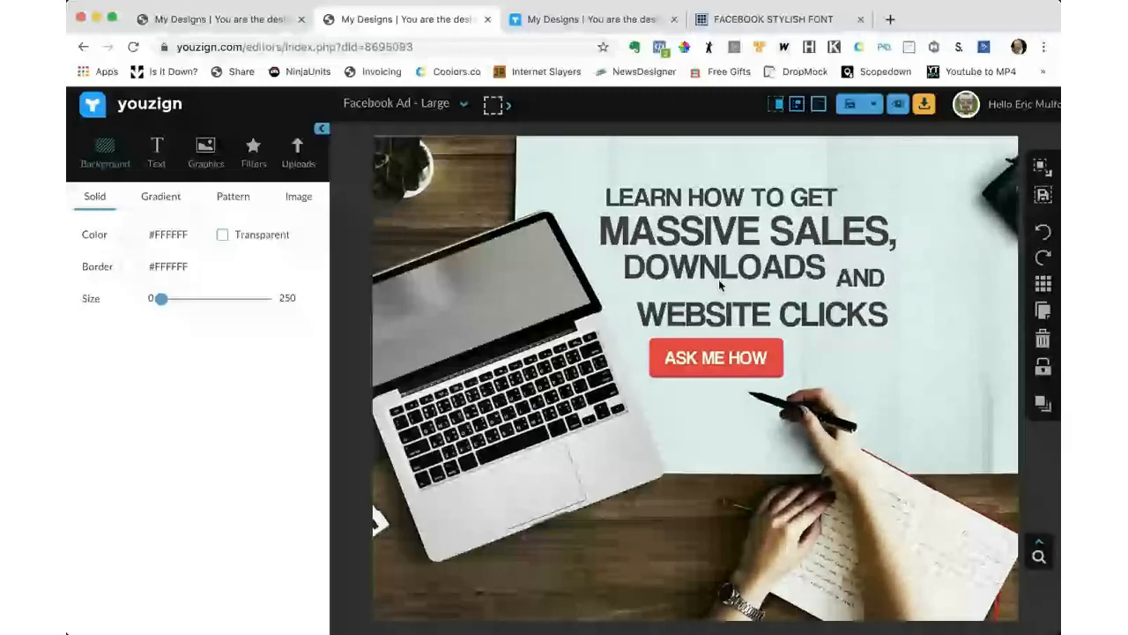
pyautogui.moveTo(585, 184); pyautogui.dragTo(618, 159)
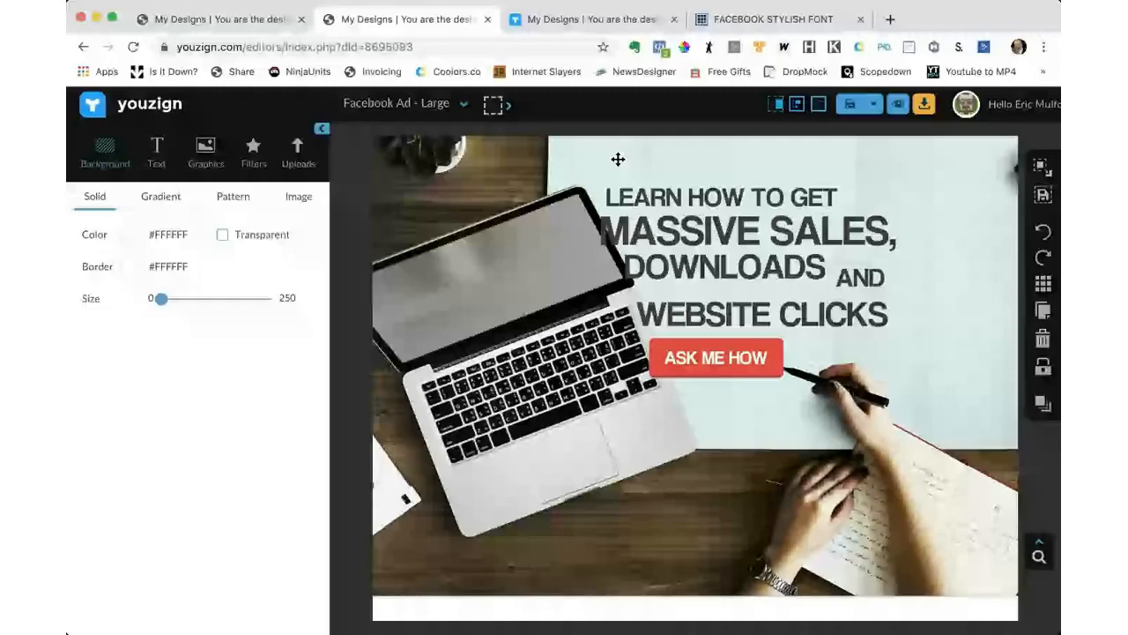
pyautogui.click(1043, 339)
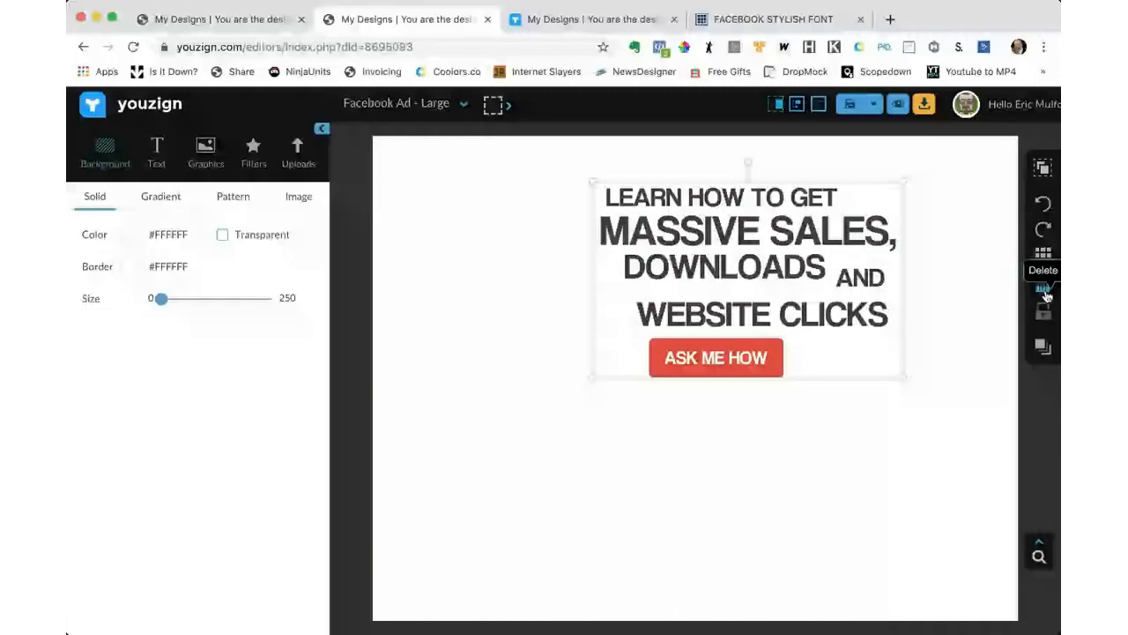
pyautogui.click(1044, 291)
# Set the white desk photo with clipboard and keyboard as the background image and insert the blue thumbs-up button.
pyautogui.click(205, 152)
pyautogui.click(175, 201)
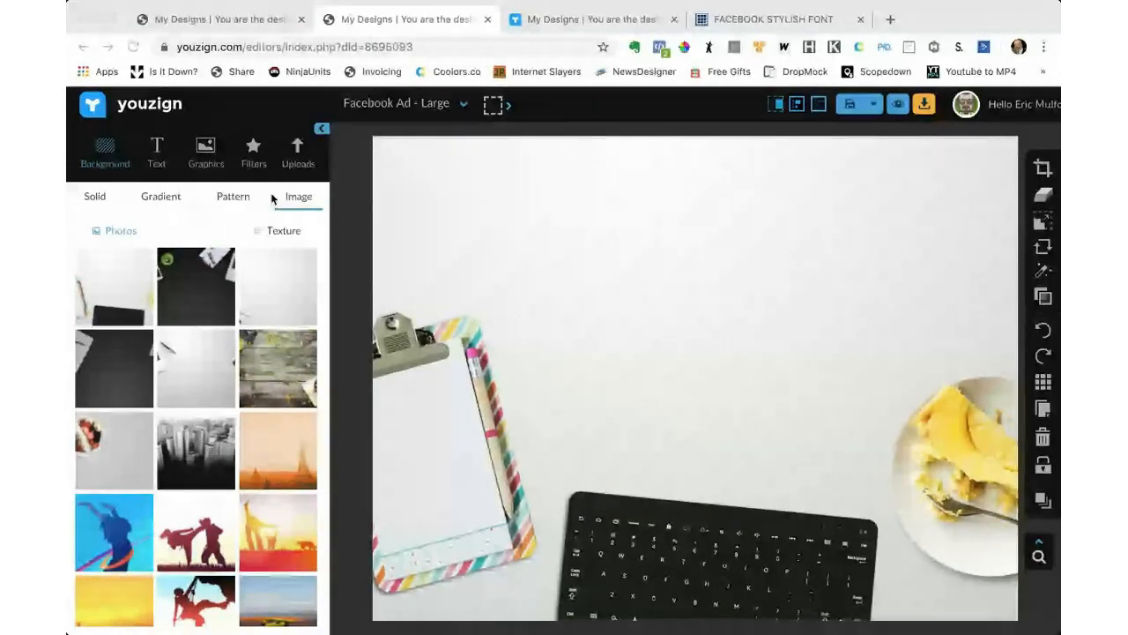
pyautogui.click(209, 151)
pyautogui.click(279, 509)
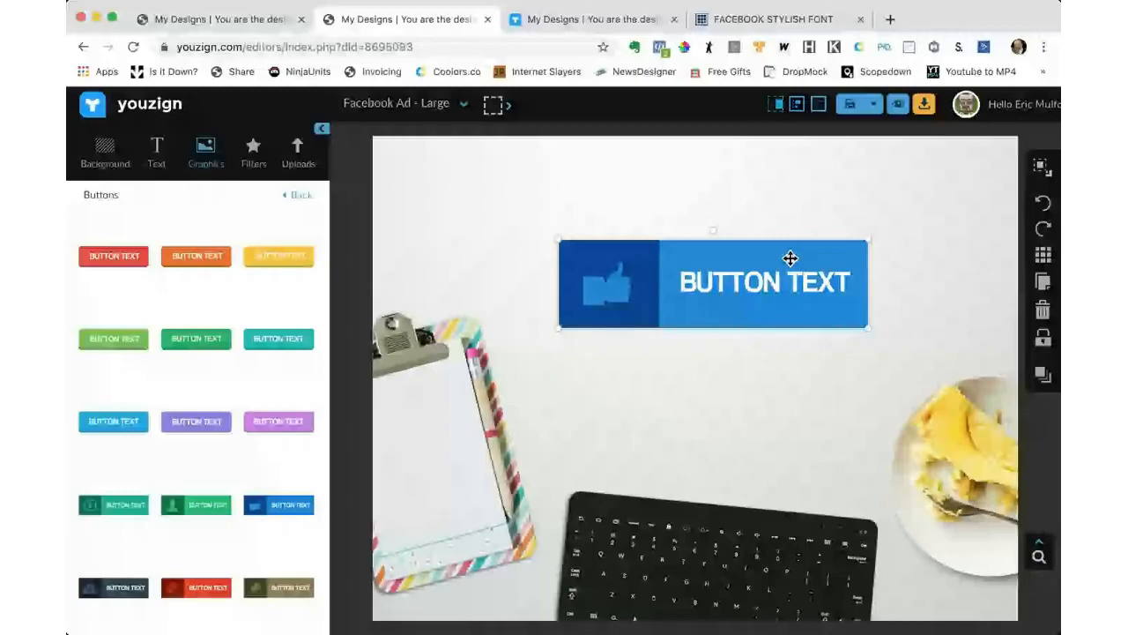
# Recolour the button's thumbs-up hand red and its BUTTON TEXT label yellow.
pyautogui.click(941, 167)
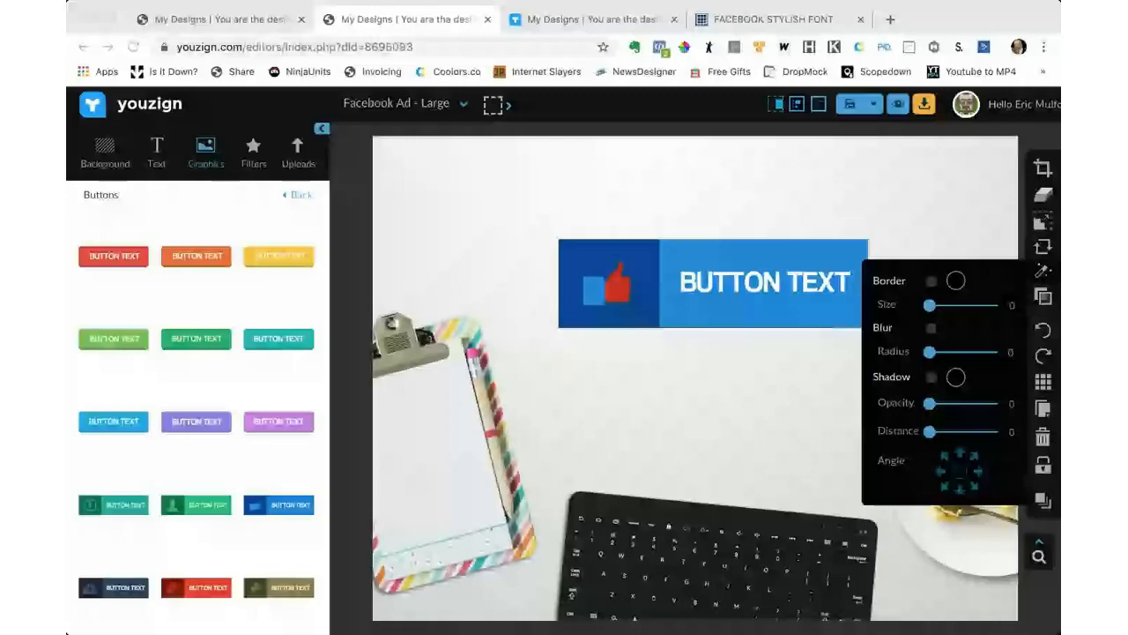
pyautogui.click(895, 209)
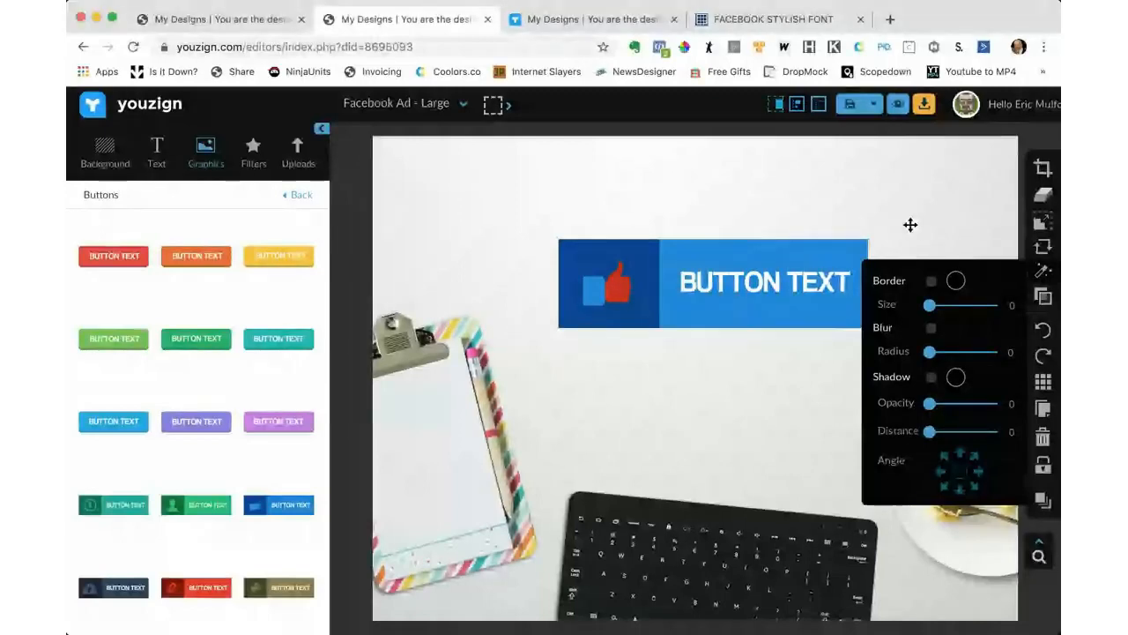
pyautogui.click(750, 280)
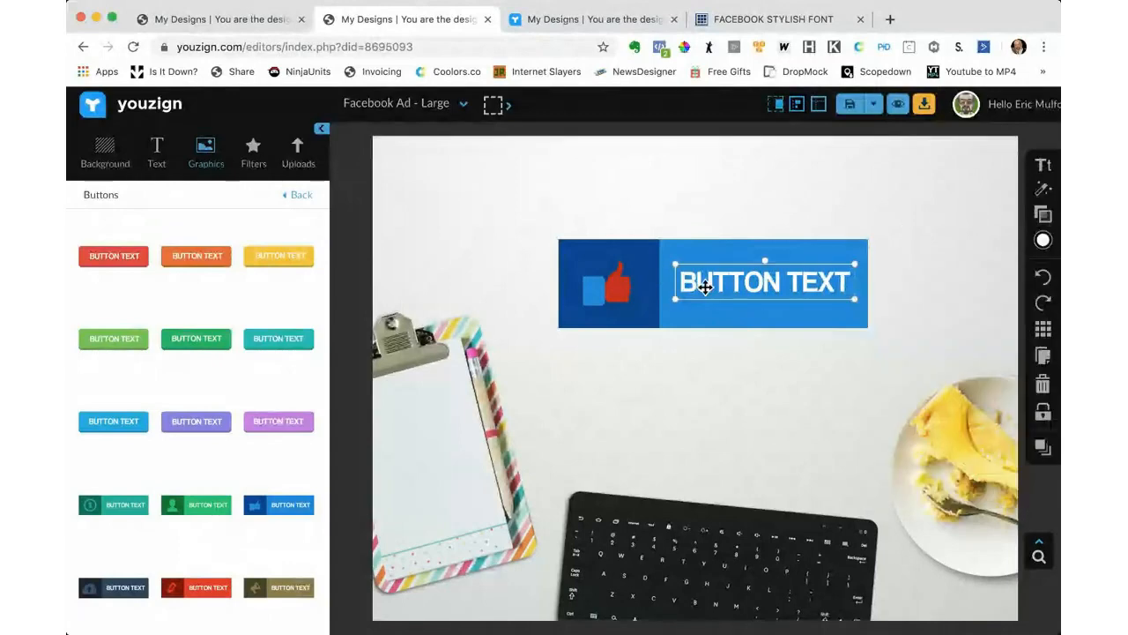
pyautogui.click(1043, 165)
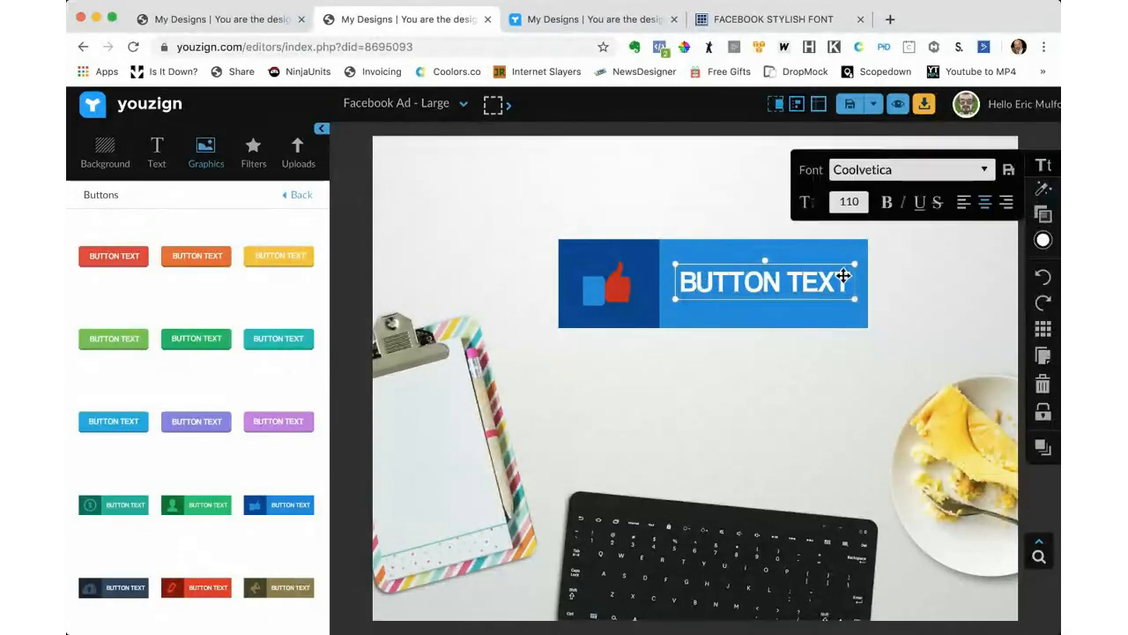
pyautogui.click(1043, 240)
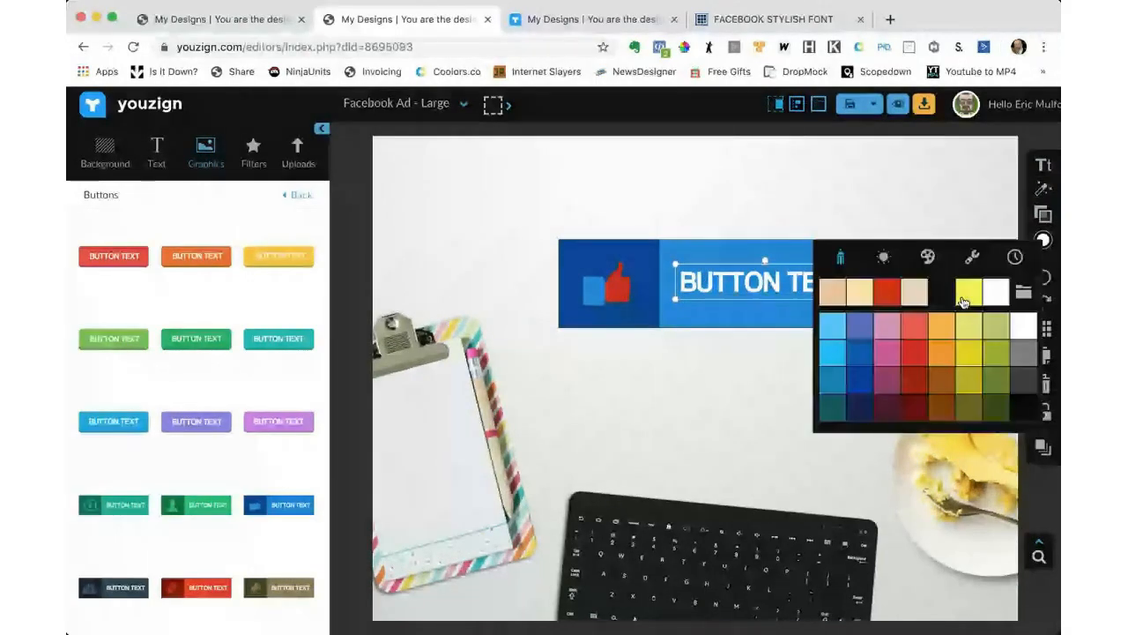
pyautogui.click(967, 294)
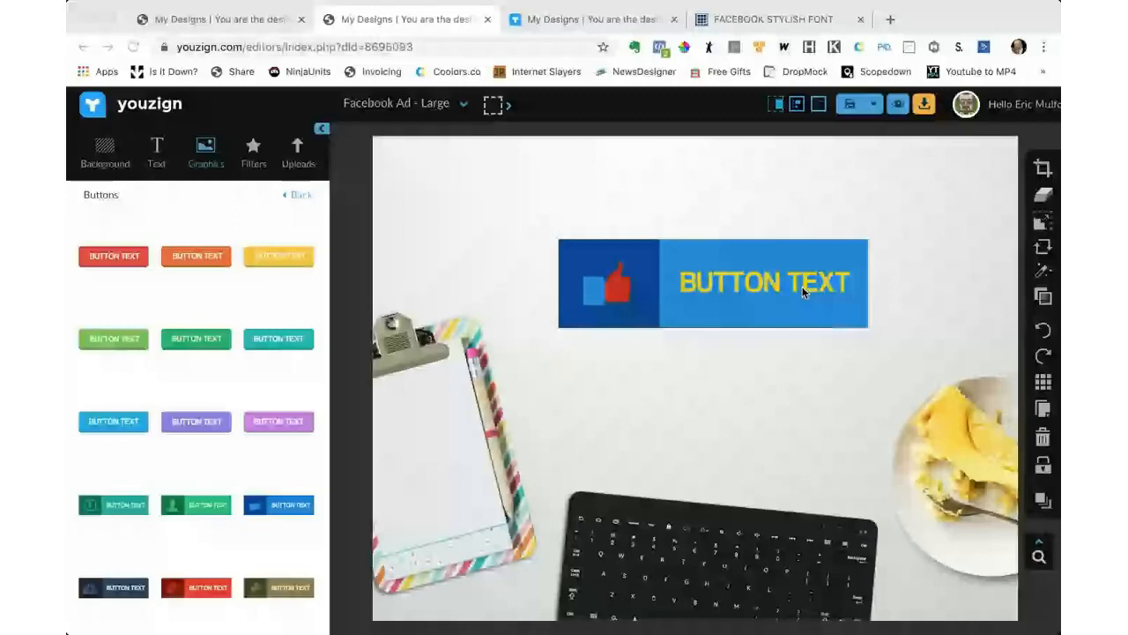
# Recolour the sleeve of the button's thumbs-up icon black.
pyautogui.click(781, 307)
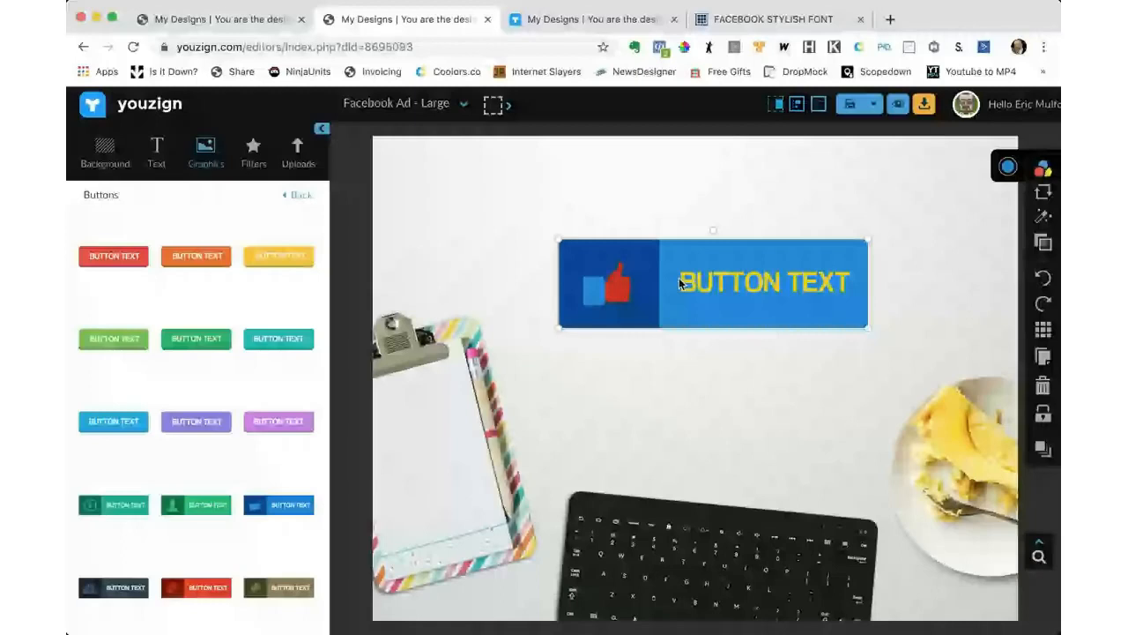
pyautogui.click(617, 285)
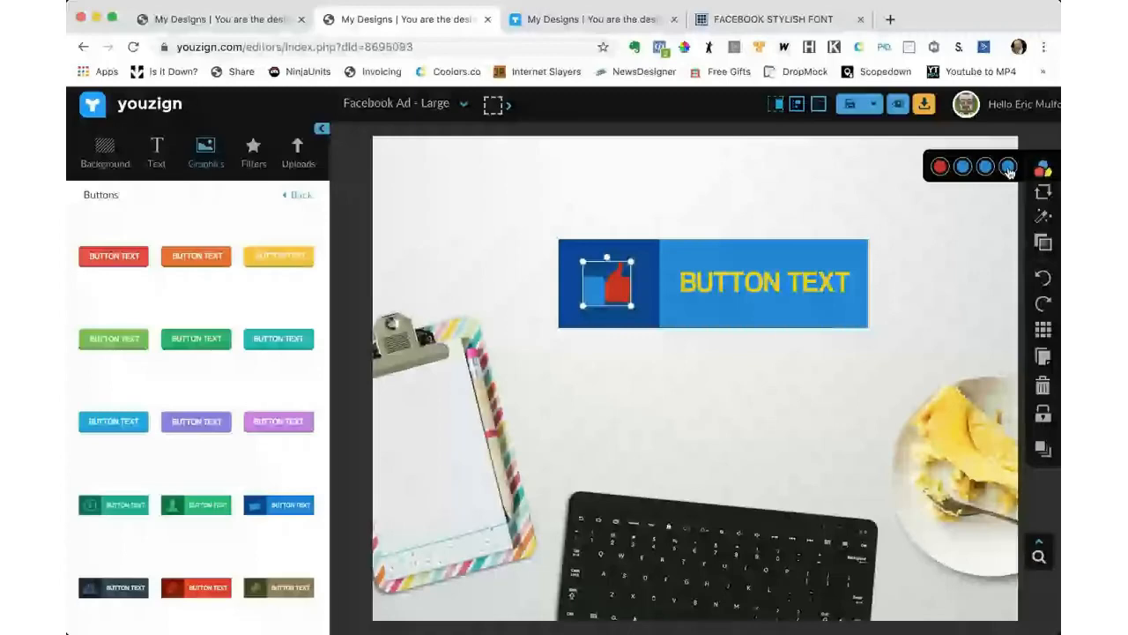
pyautogui.click(1009, 168)
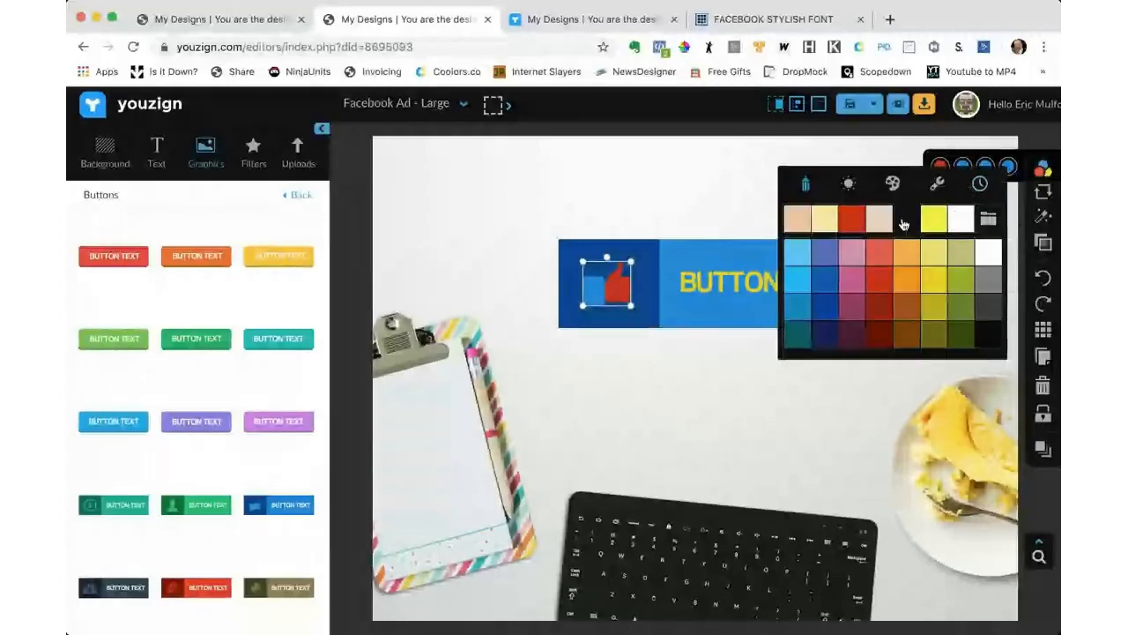
pyautogui.click(902, 217)
pyautogui.click(904, 256)
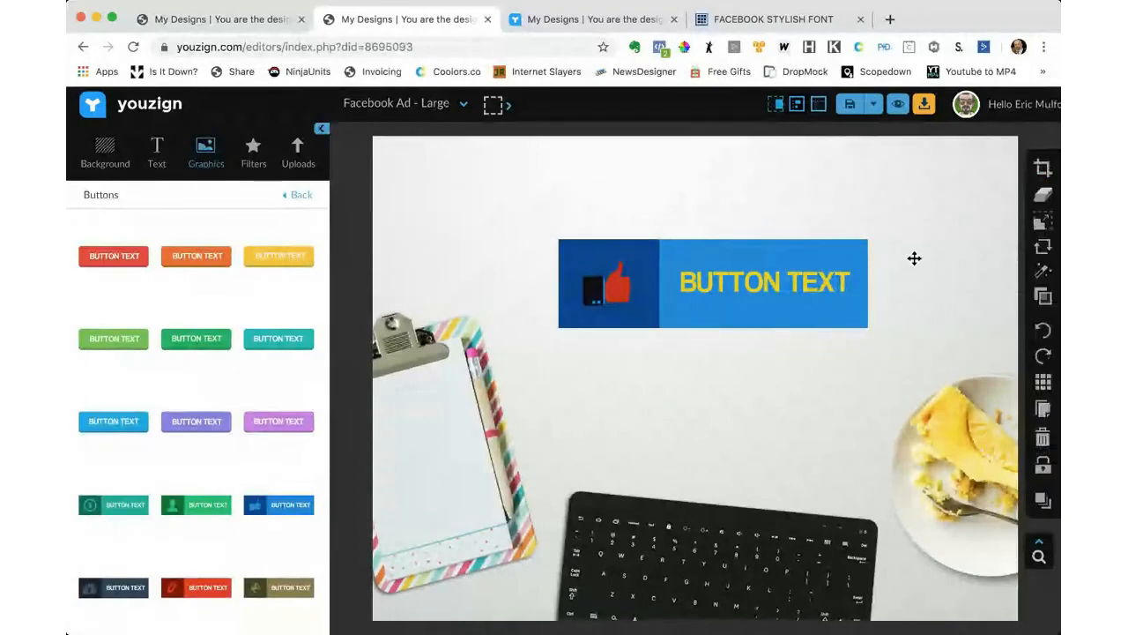
# Recolour the hand of the thumbs-up icon brown and deselect it.
pyautogui.click(622, 294)
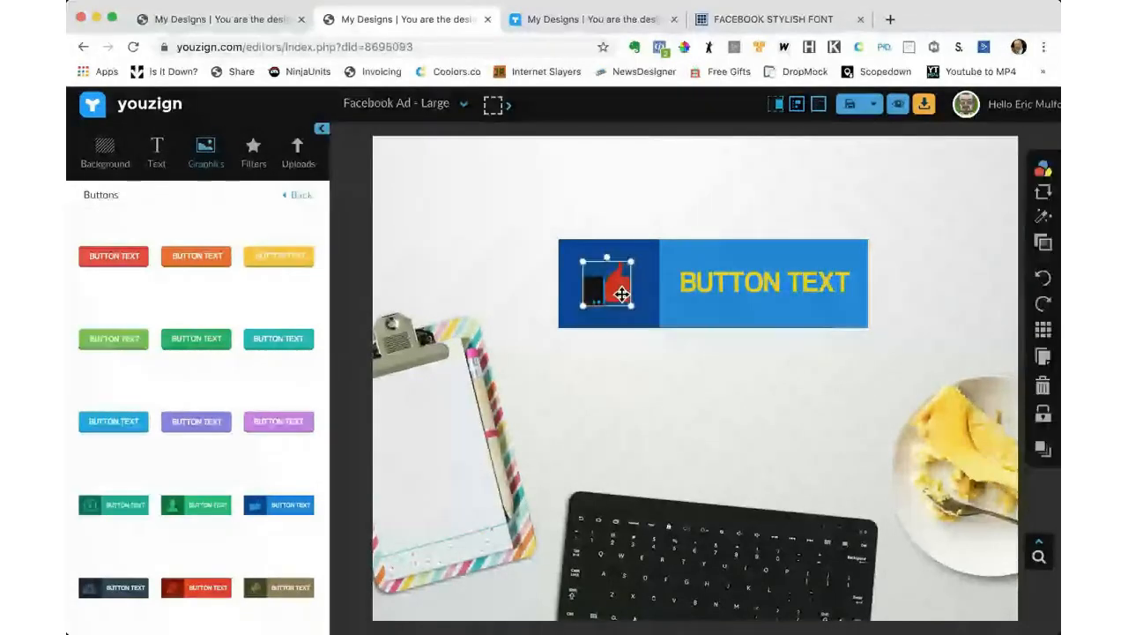
pyautogui.click(618, 273)
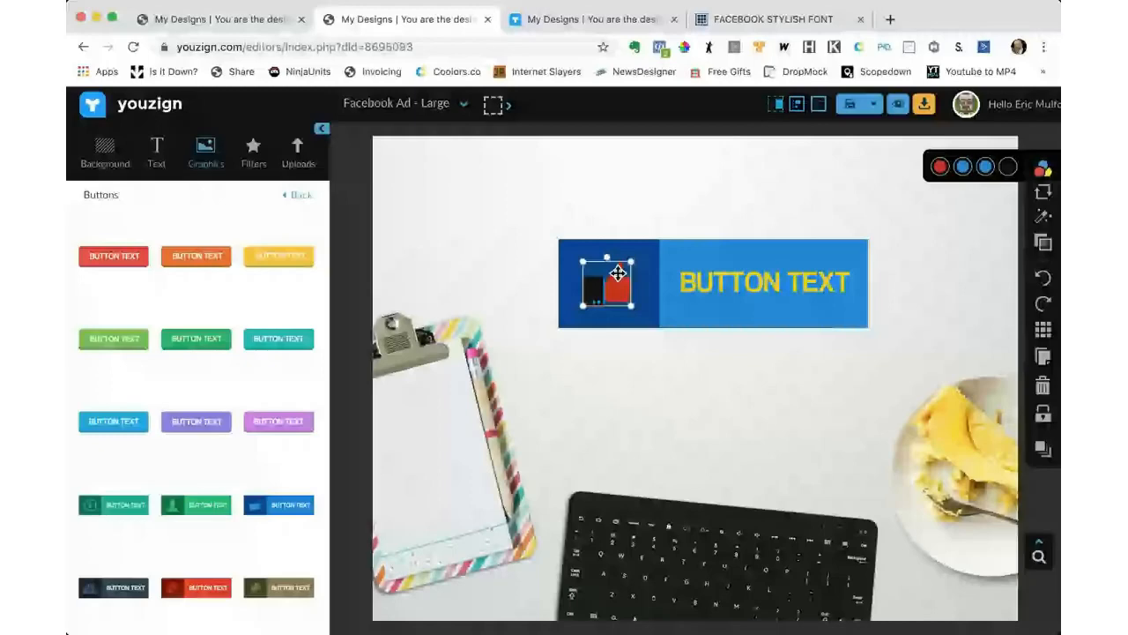
pyautogui.click(940, 166)
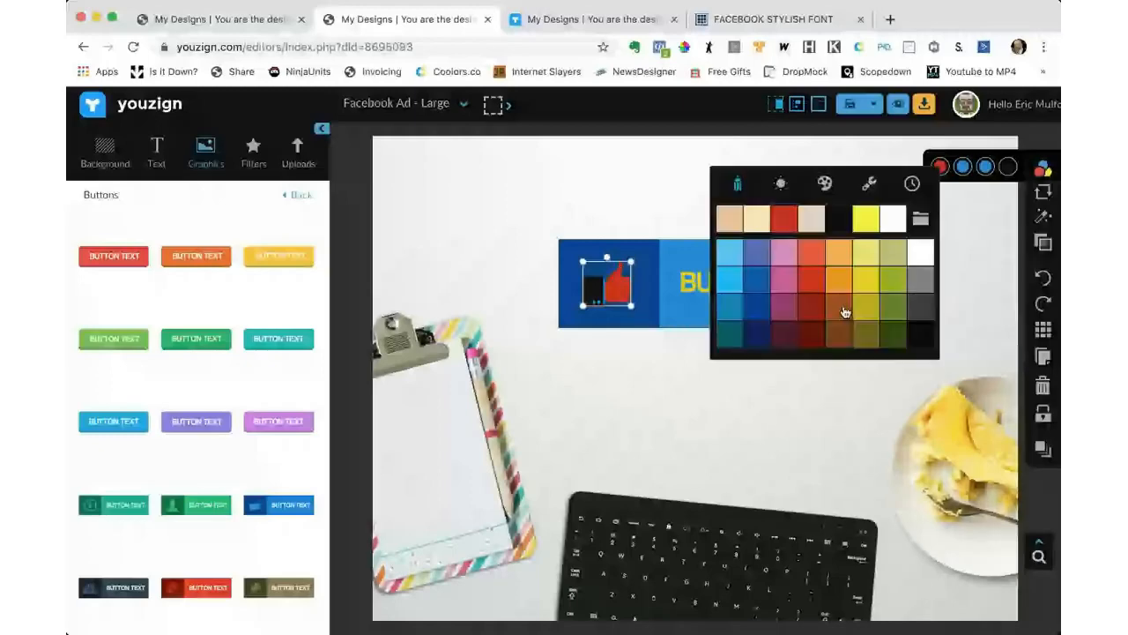
pyautogui.click(845, 312)
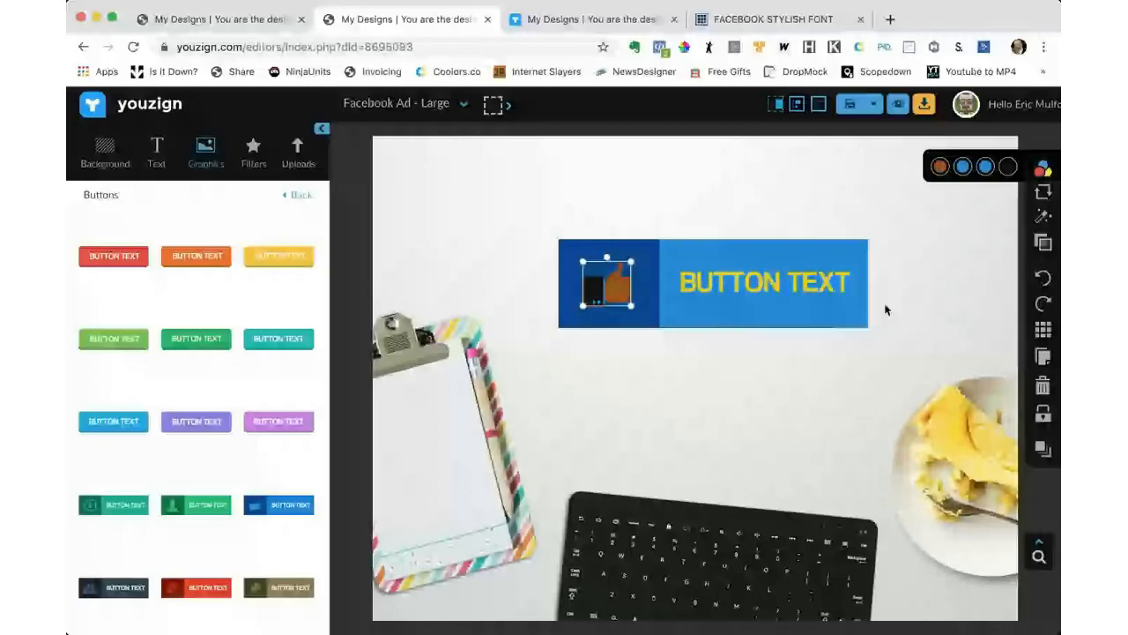
pyautogui.click(886, 310)
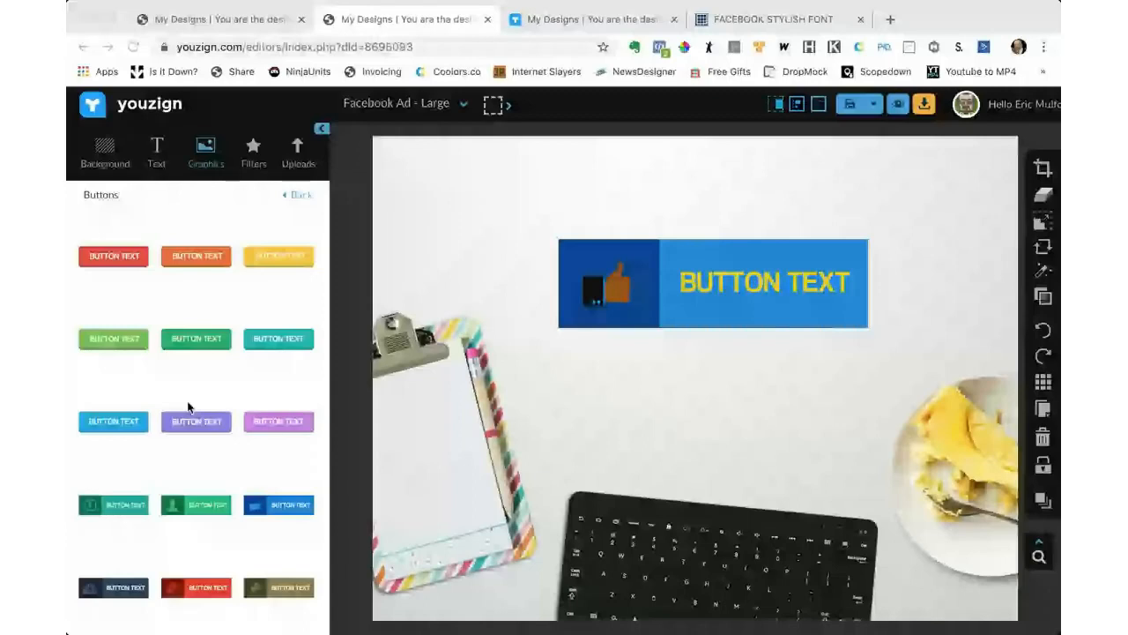
# Insert the grey PAY NOW button from the button collection below the thumbs-up button.
pyautogui.scroll(1, 264, 393)
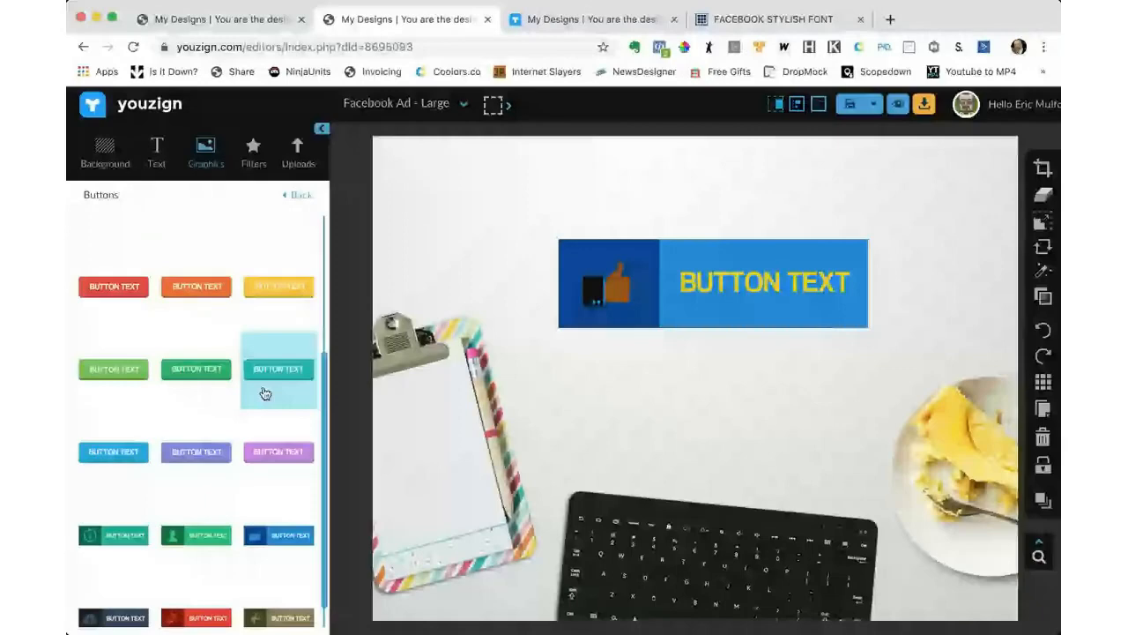
pyautogui.scroll(5, 127, 389)
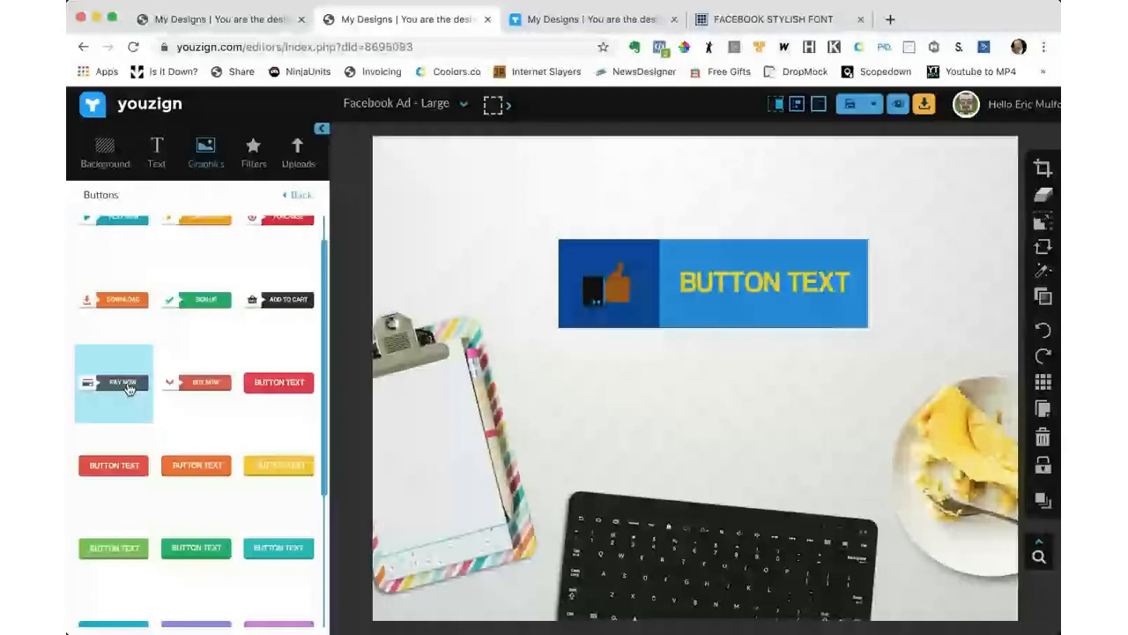
pyautogui.click(128, 388)
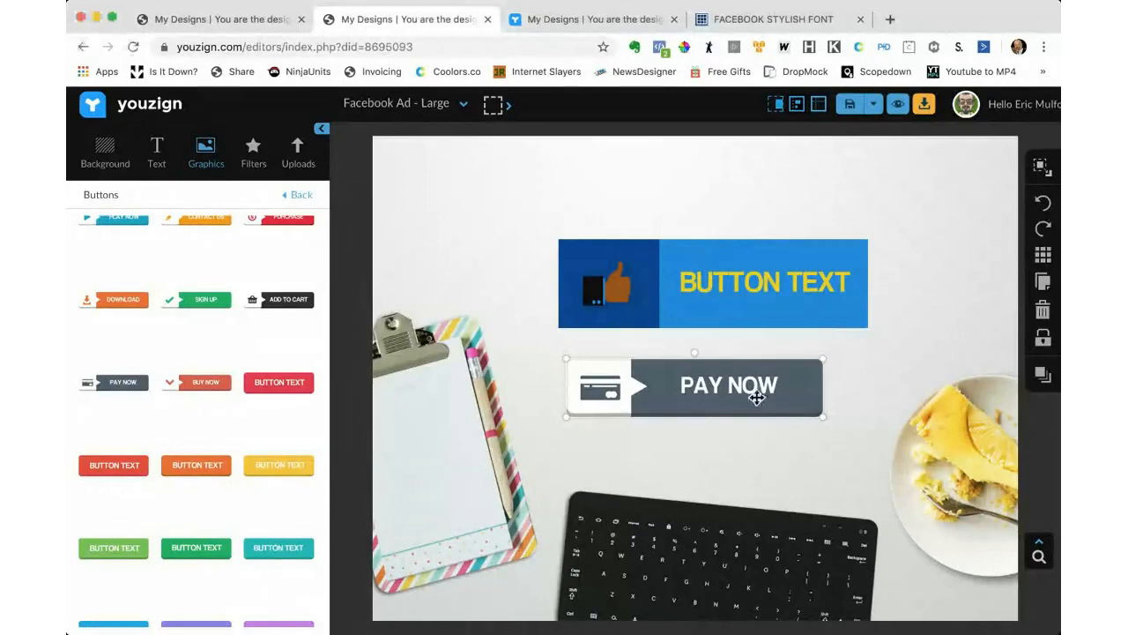
# Recolour the PAY NOW button's credit card icon blue, with the small detail on the card red.
pyautogui.click(601, 394)
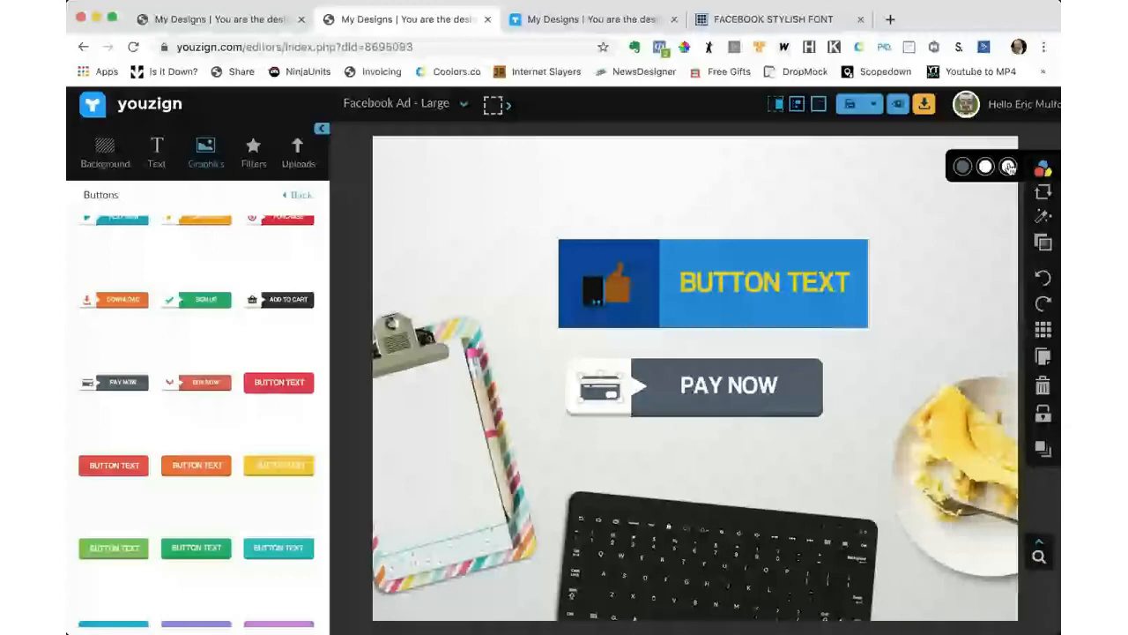
pyautogui.click(963, 168)
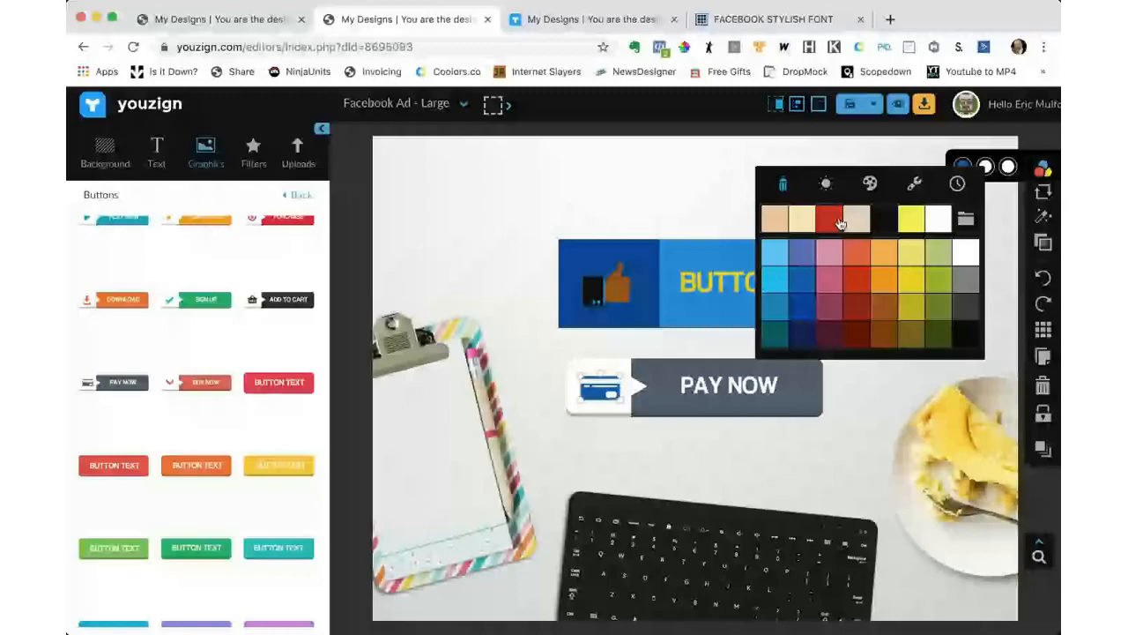
pyautogui.click(840, 223)
pyautogui.moveTo(1056, 451)
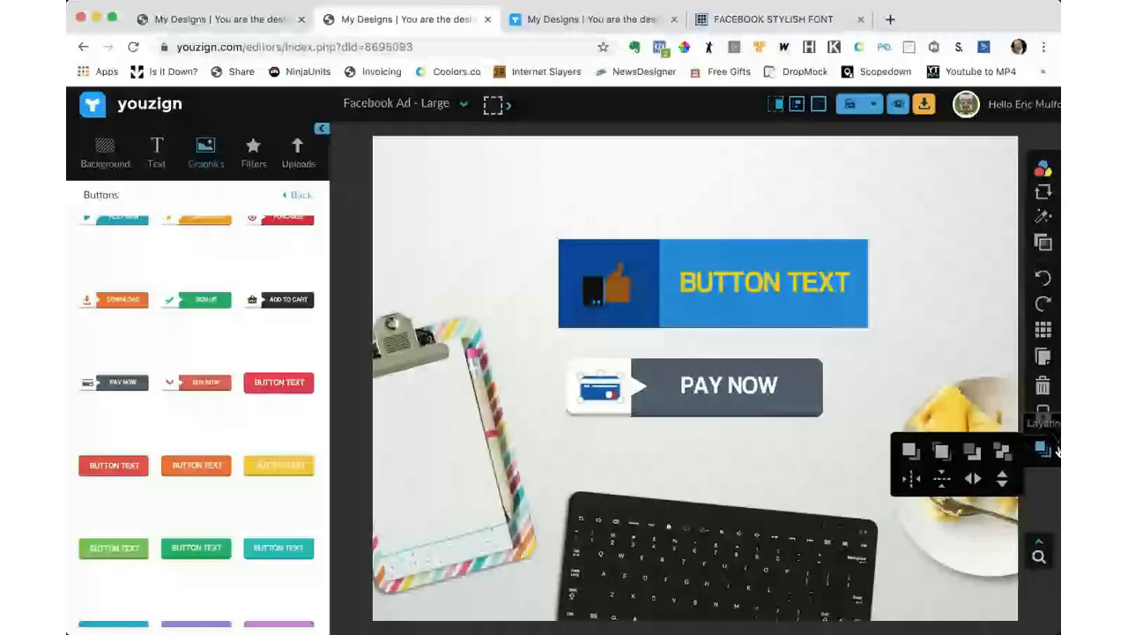
# Recolour the grey body of the PAY NOW button red.
pyautogui.click(1063, 451)
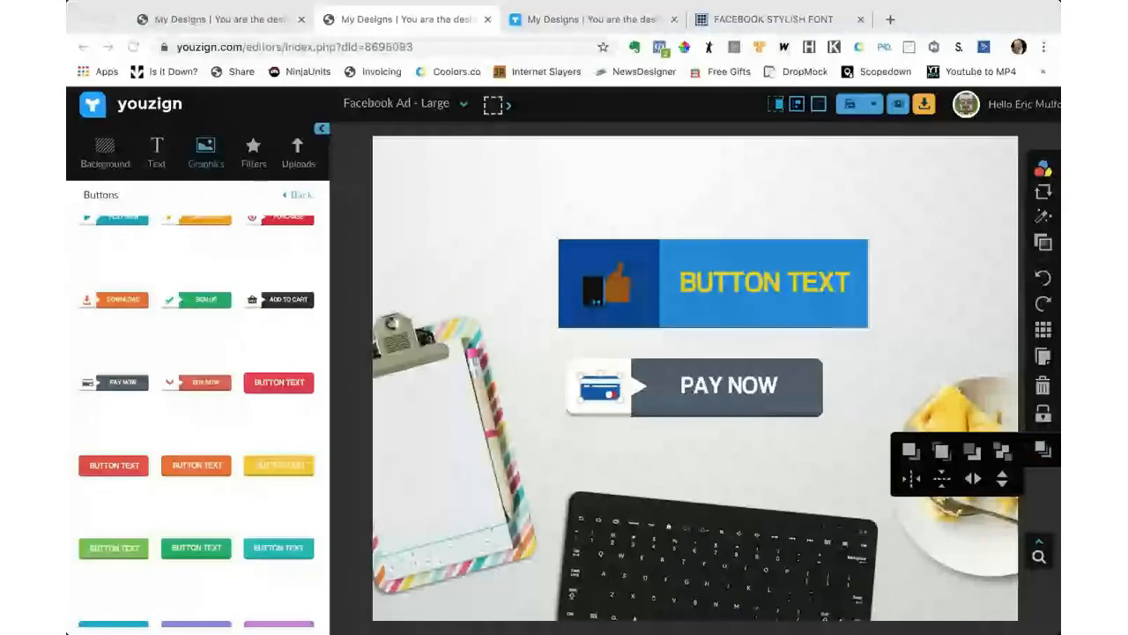
pyautogui.click(808, 396)
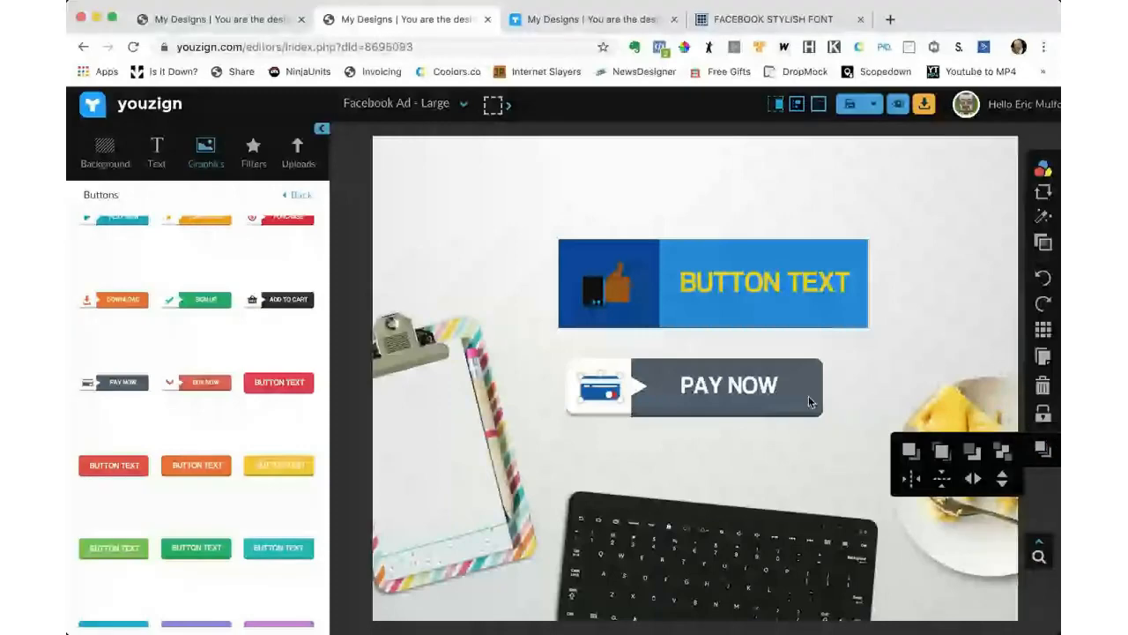
pyautogui.moveTo(1043, 167)
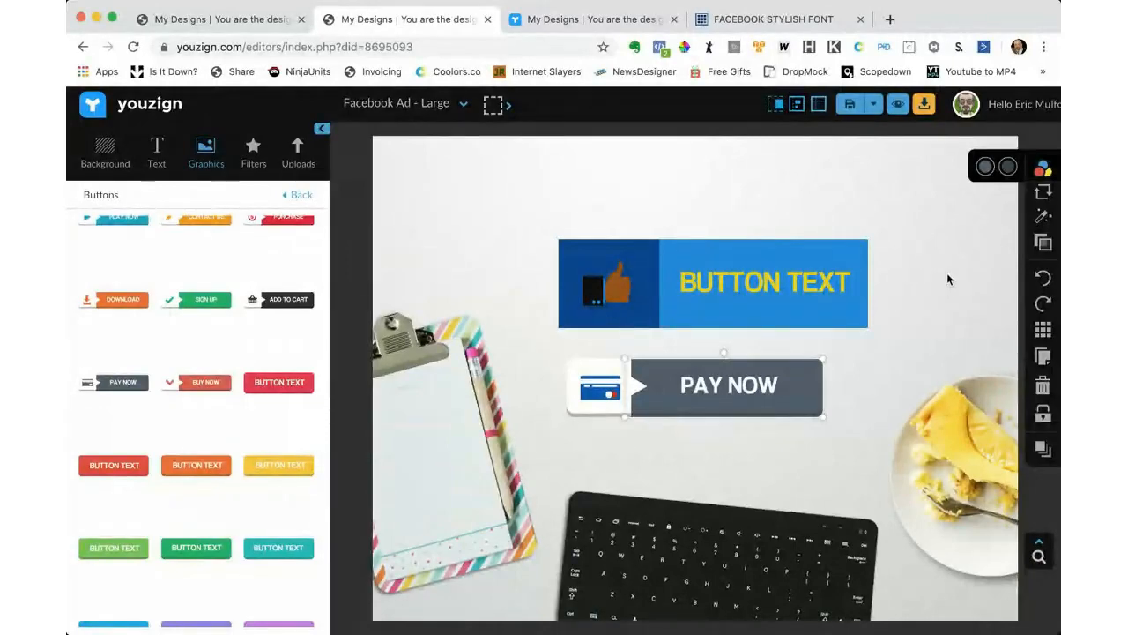
pyautogui.click(985, 167)
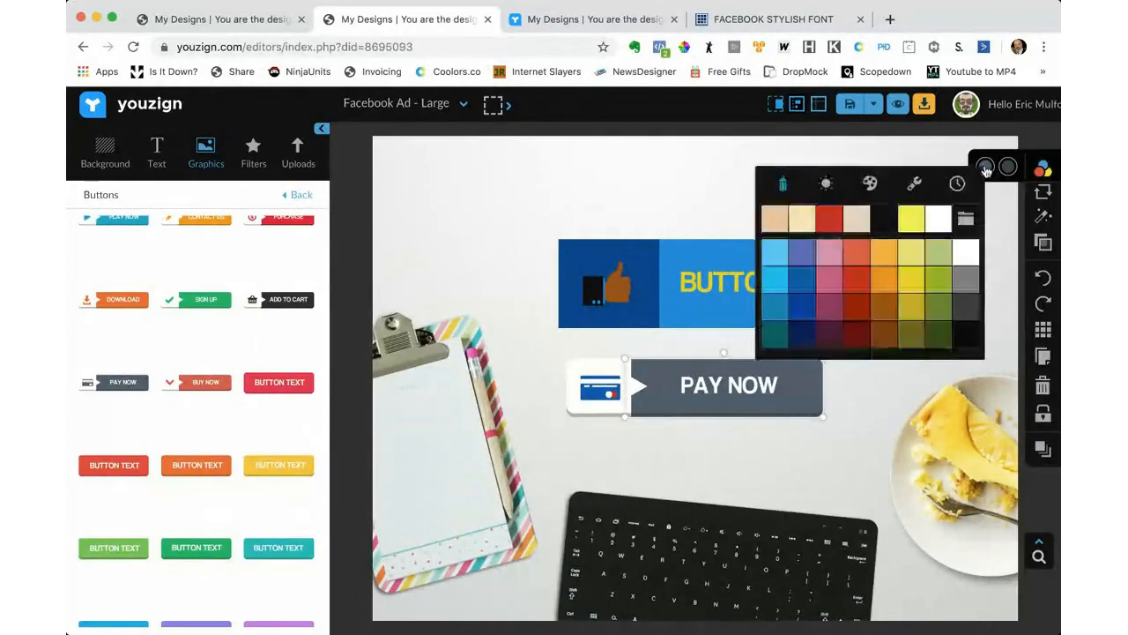
pyautogui.click(911, 217)
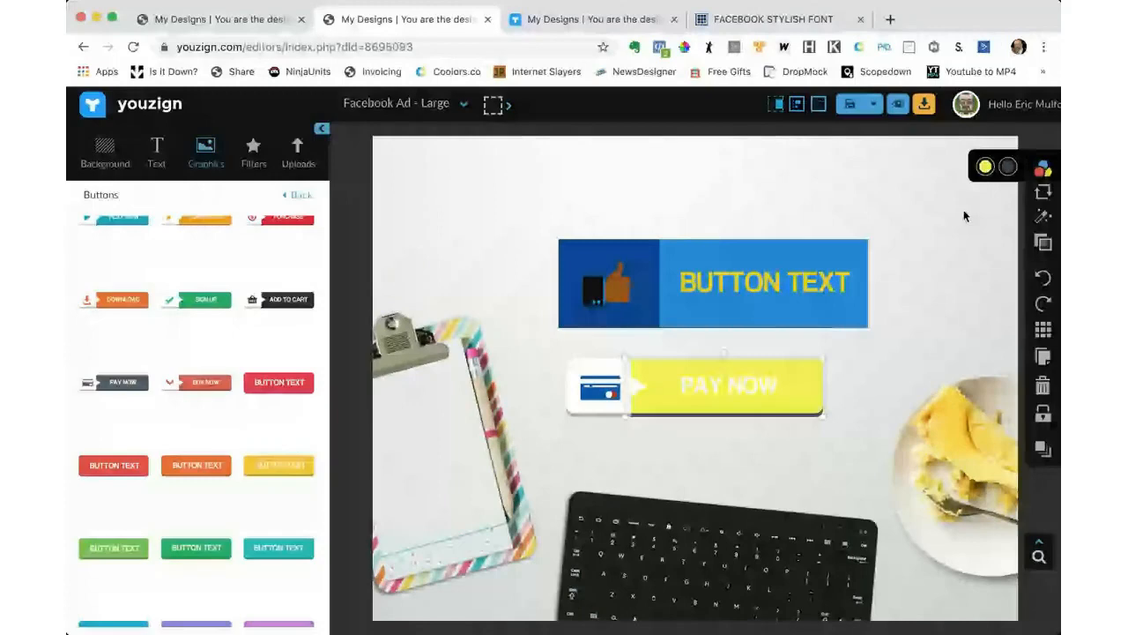
pyautogui.click(986, 165)
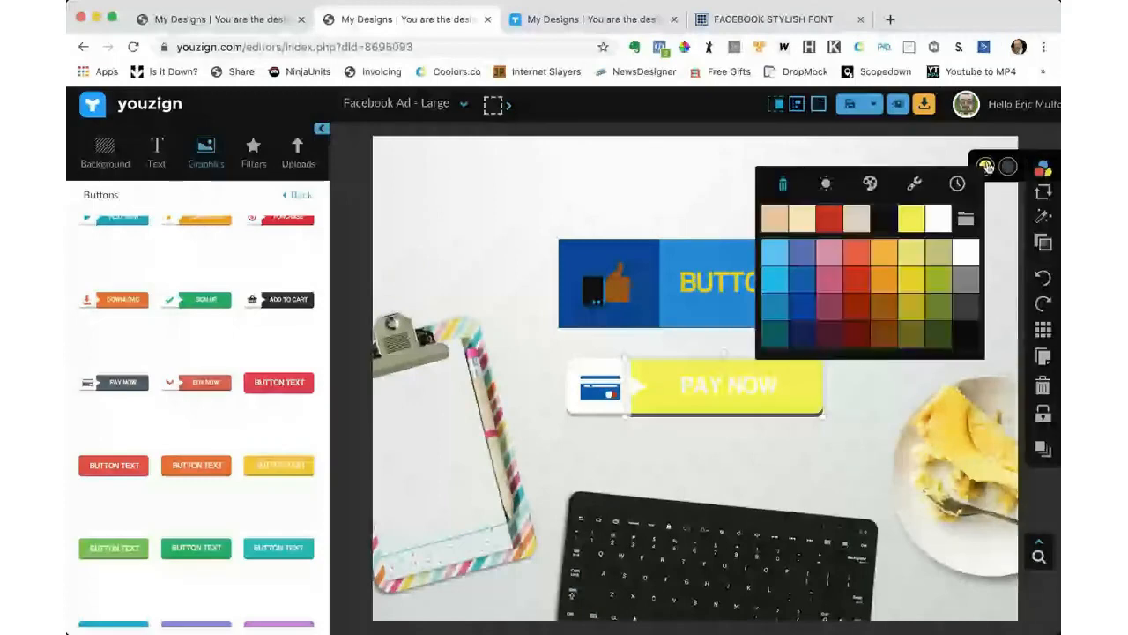
pyautogui.click(870, 342)
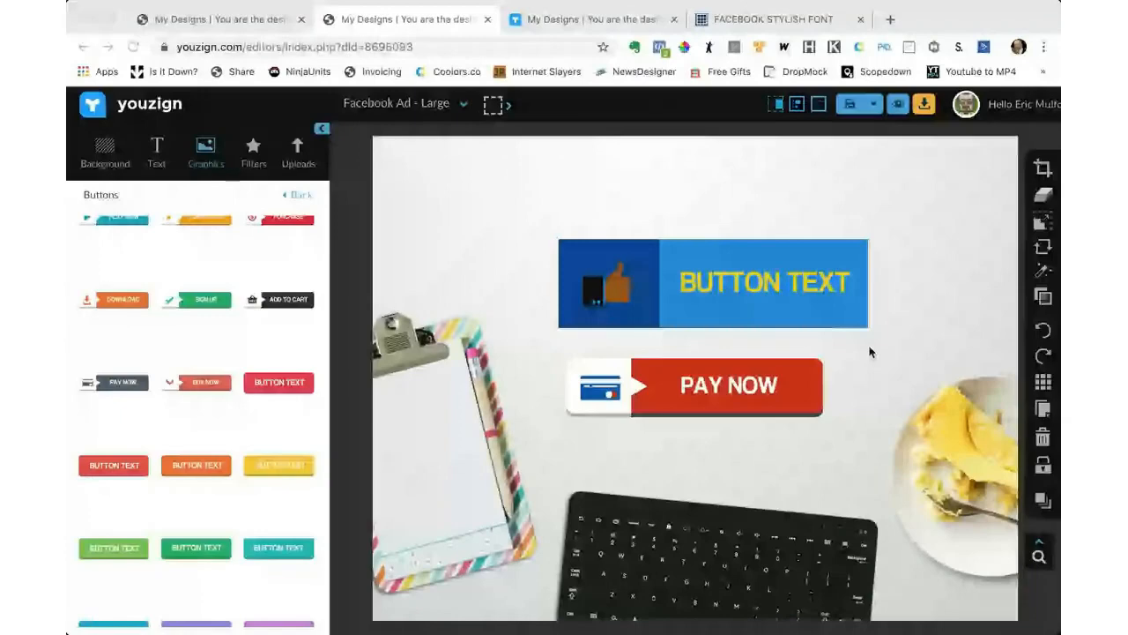
# Recolour the stripe and small round detail of the credit card icon yellow and deselect it.
pyautogui.click(605, 382)
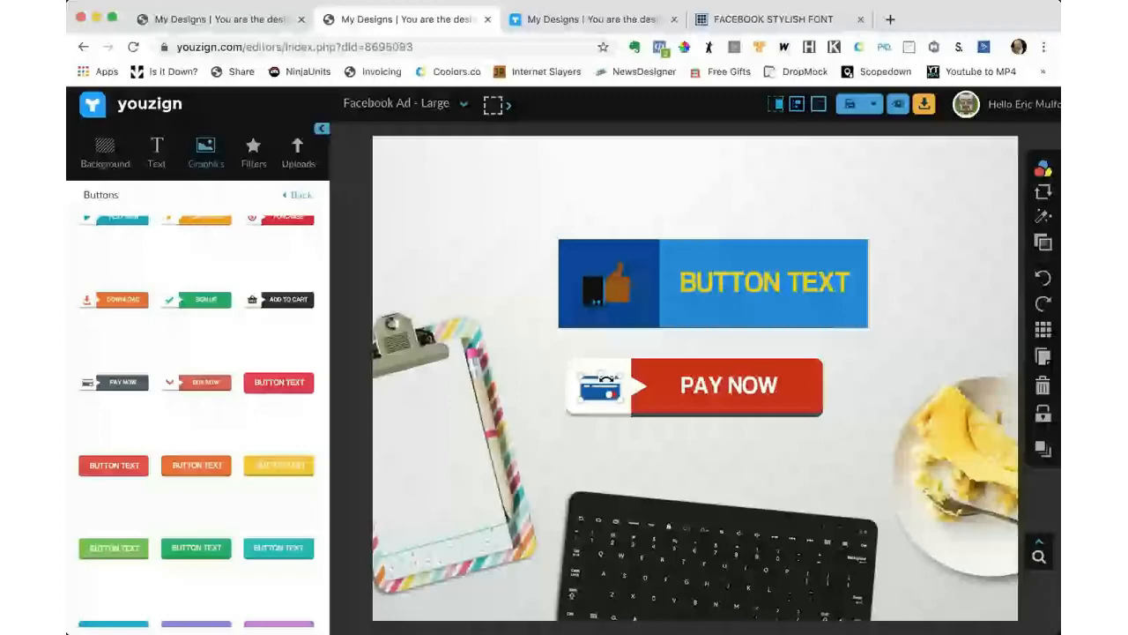
pyautogui.click(1044, 215)
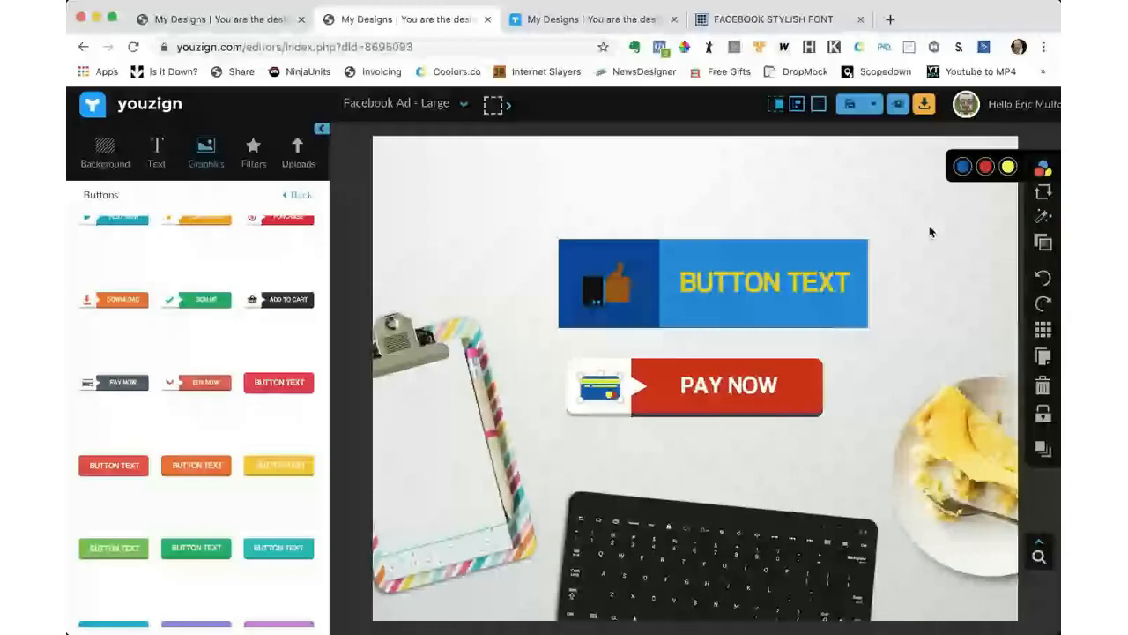
pyautogui.click(674, 384)
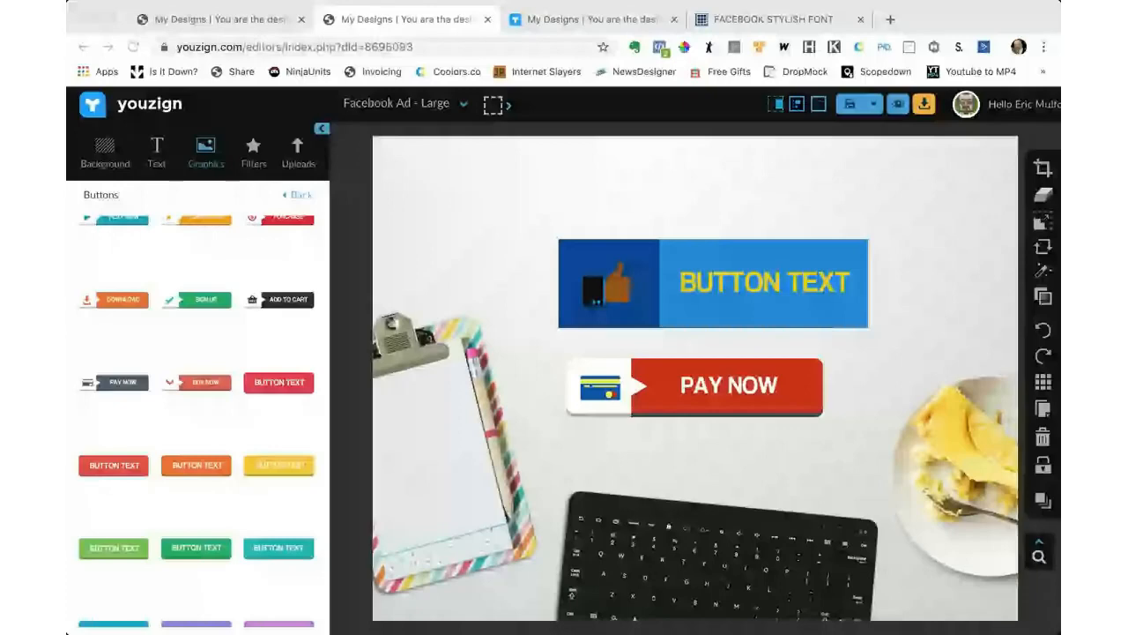
# Leave the button collection and open the Logos category of the vector graphics.
pyautogui.click(347, 210)
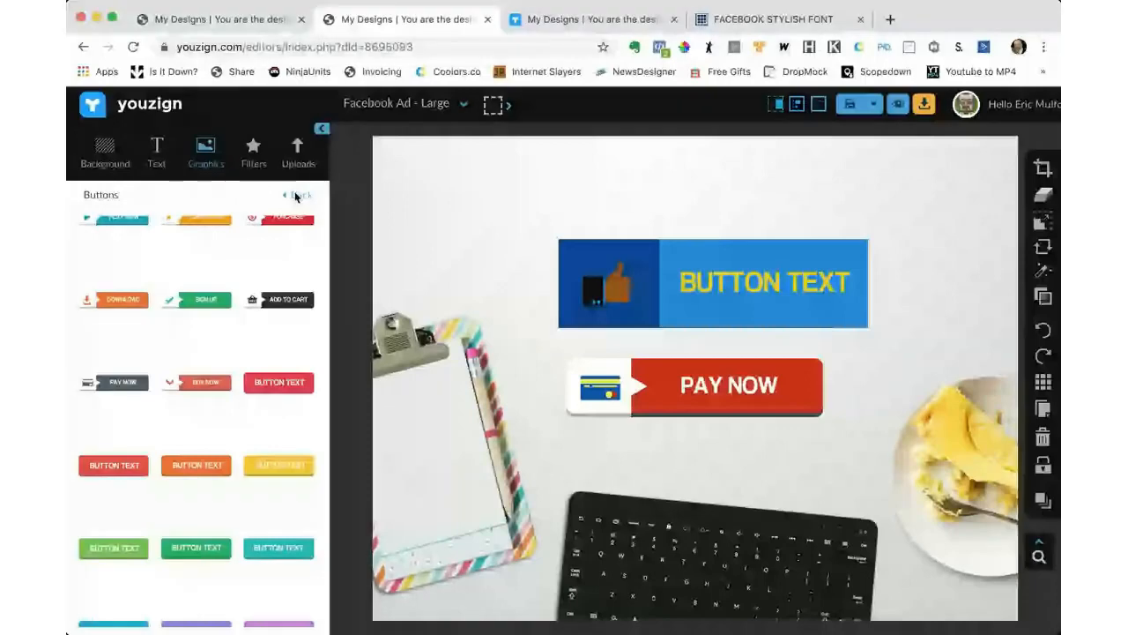
pyautogui.click(298, 195)
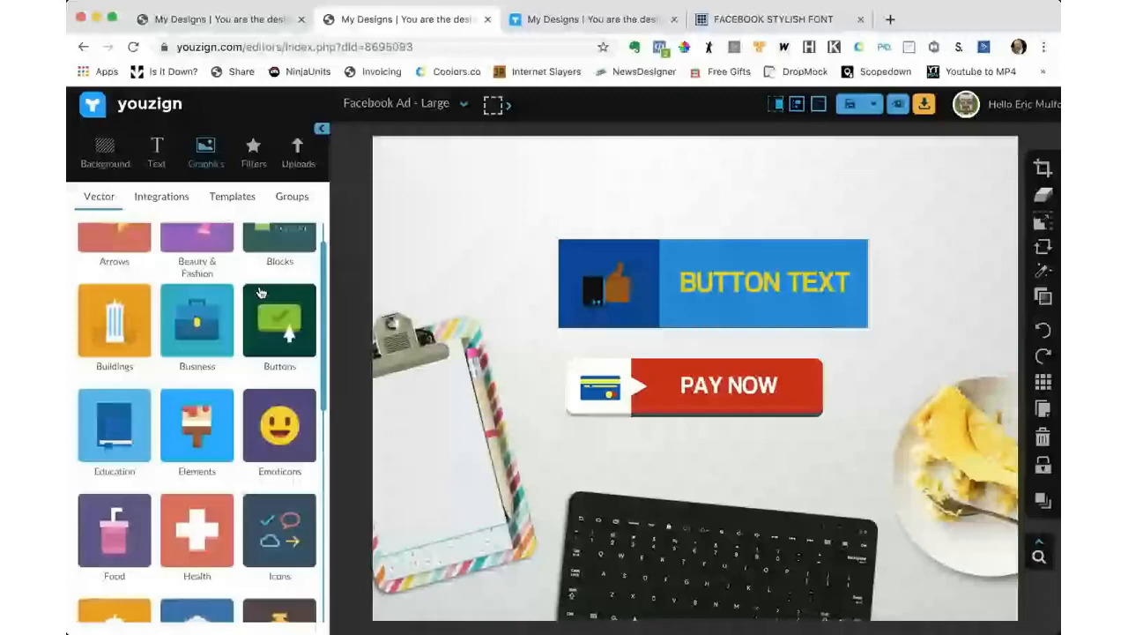
pyautogui.scroll(-2, 261, 292)
pyautogui.scroll(-3, 261, 293)
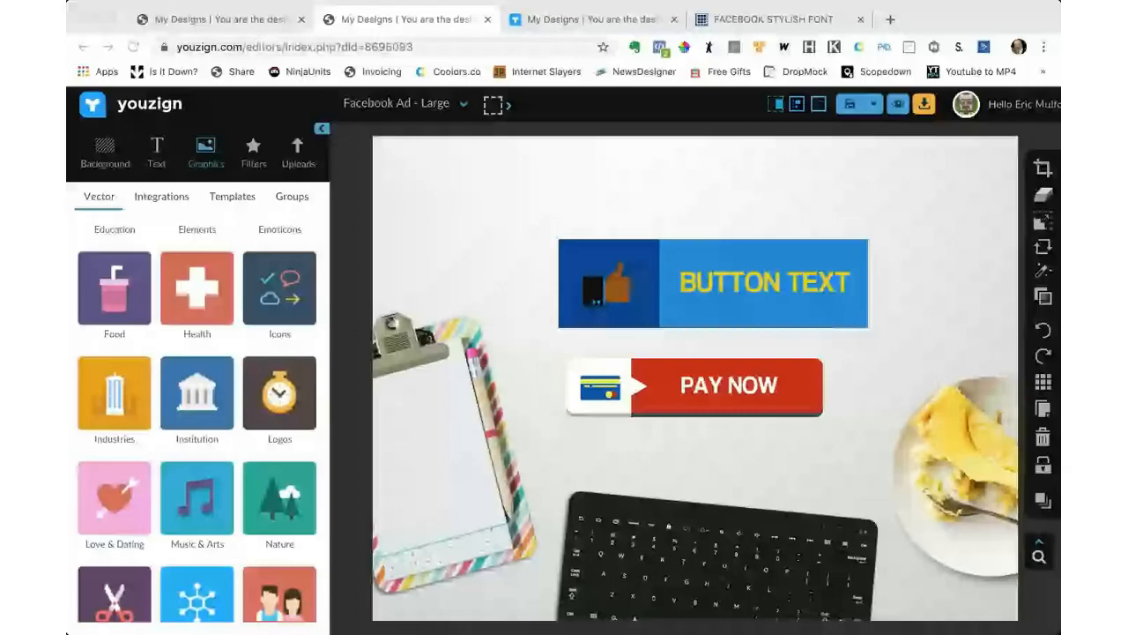
pyautogui.click(353, 596)
pyautogui.click(295, 398)
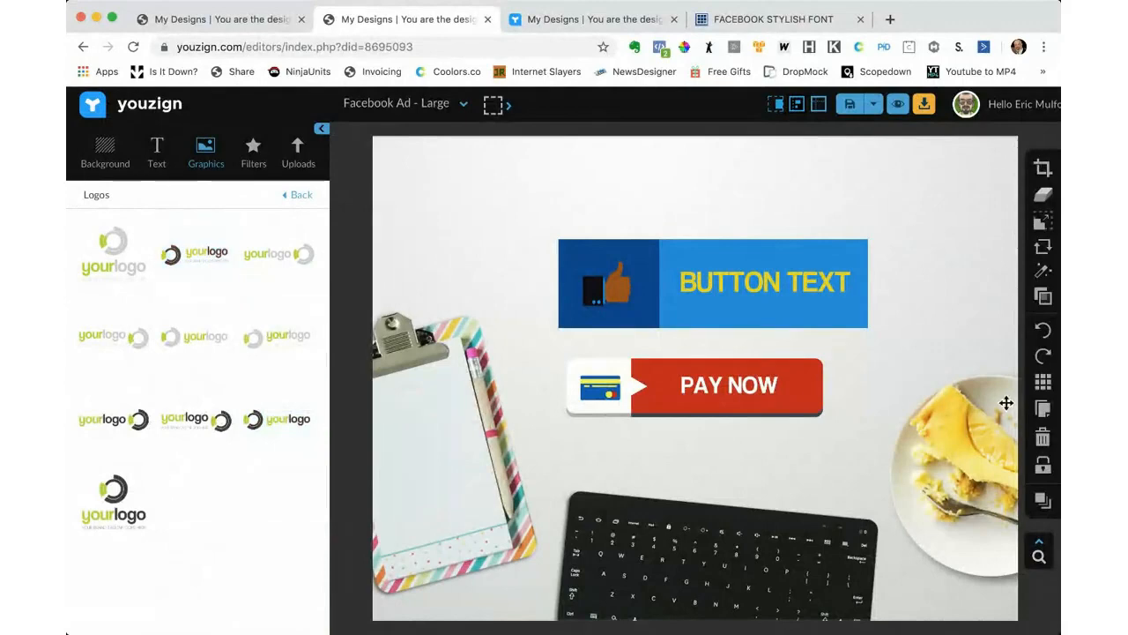
# Insert the dark horizontal logo twice, with one copy above the buttons, and shift the thumbs-up button's background slightly down.
pyautogui.click(204, 251)
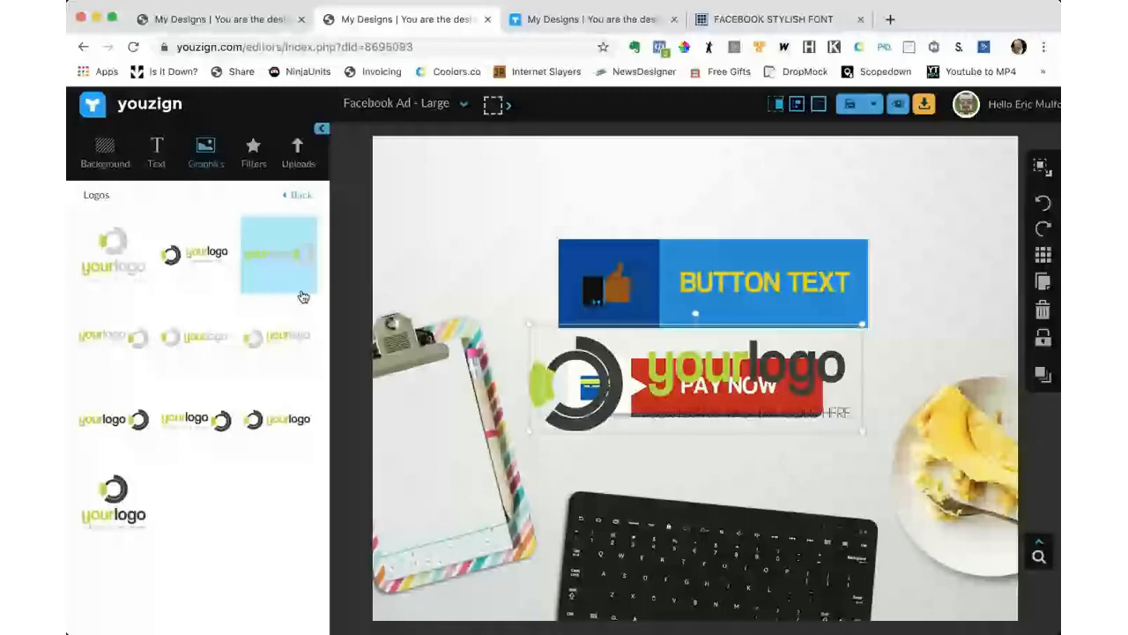
pyautogui.click(301, 292)
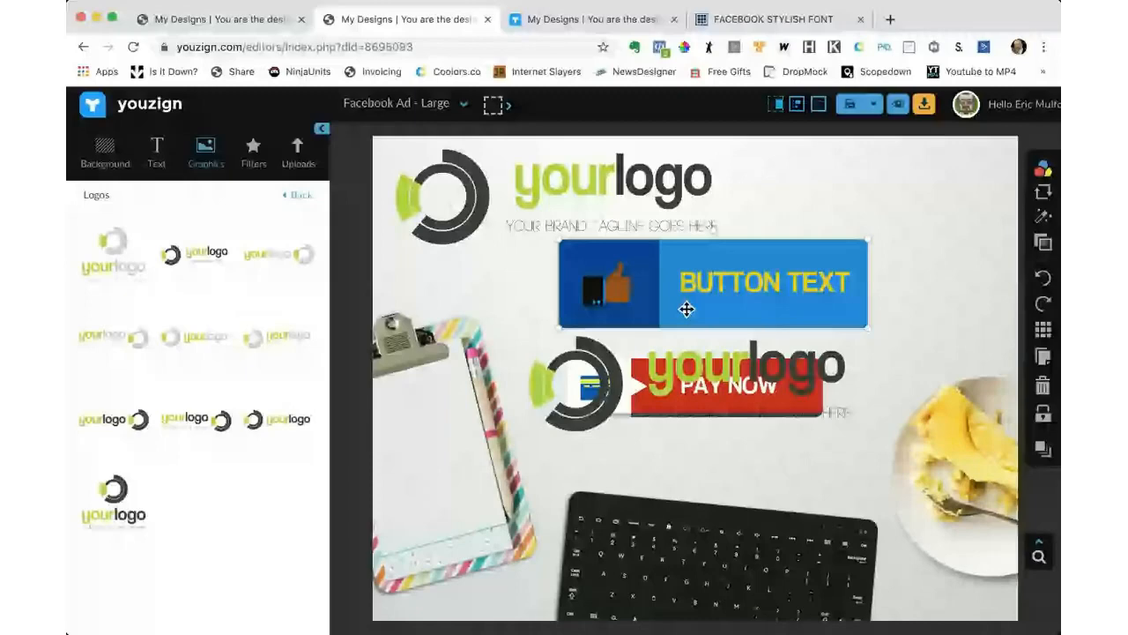
pyautogui.moveTo(686, 309); pyautogui.dragTo(695, 319)
pyautogui.click(808, 203)
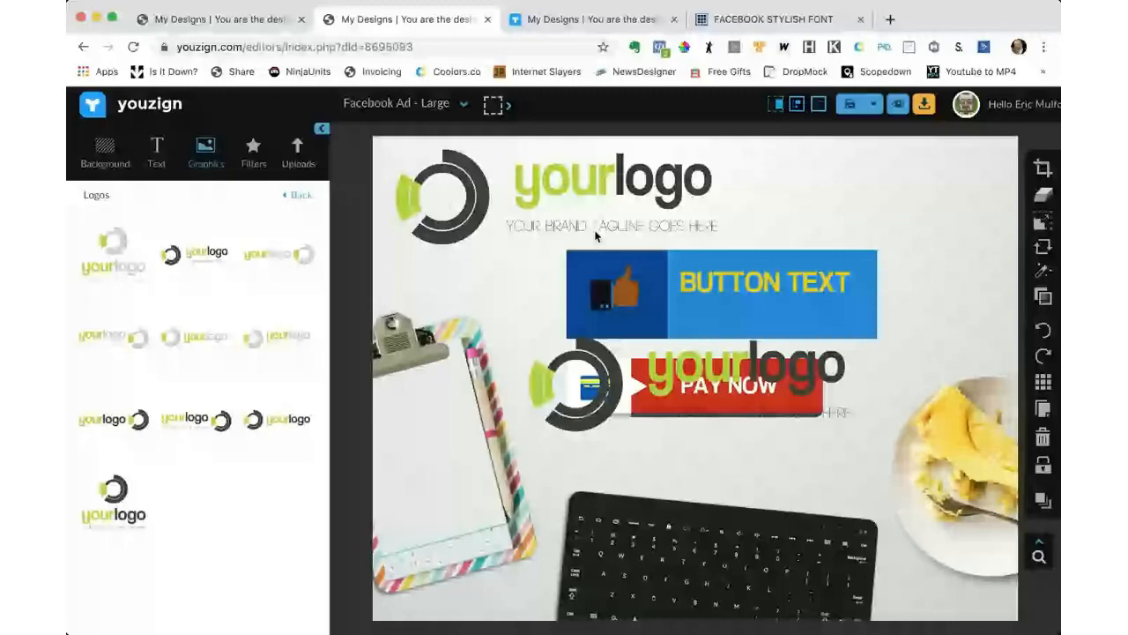
# Ungroup the upper logo and replace its "yourlogo" text with the owner's first name followed directly by "Said".
pyautogui.click(648, 178)
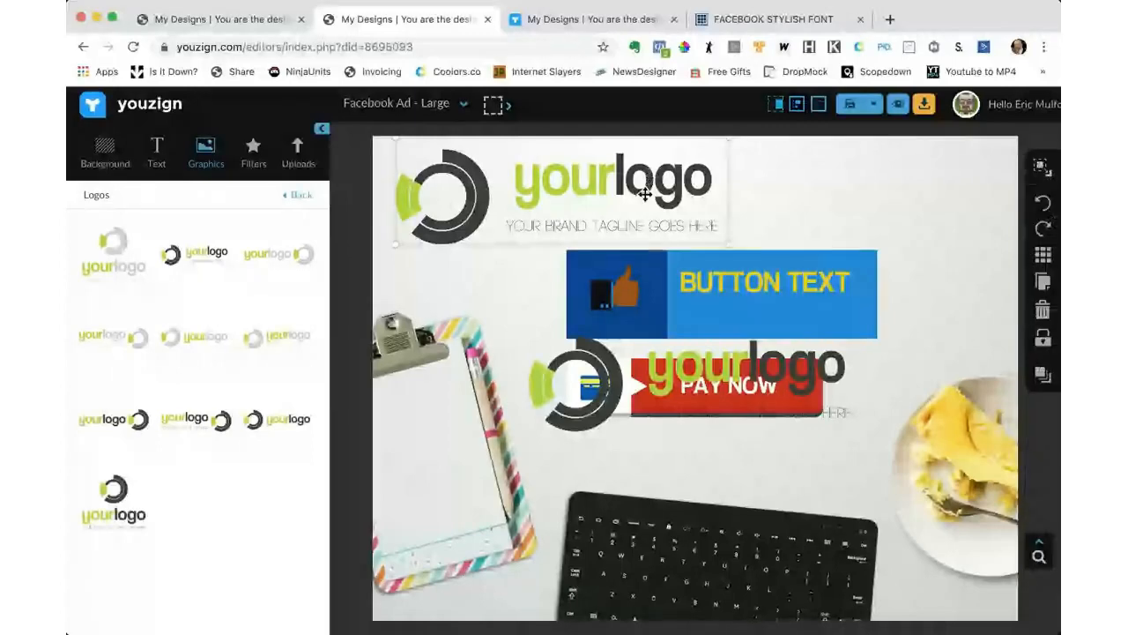
pyautogui.click(1042, 166)
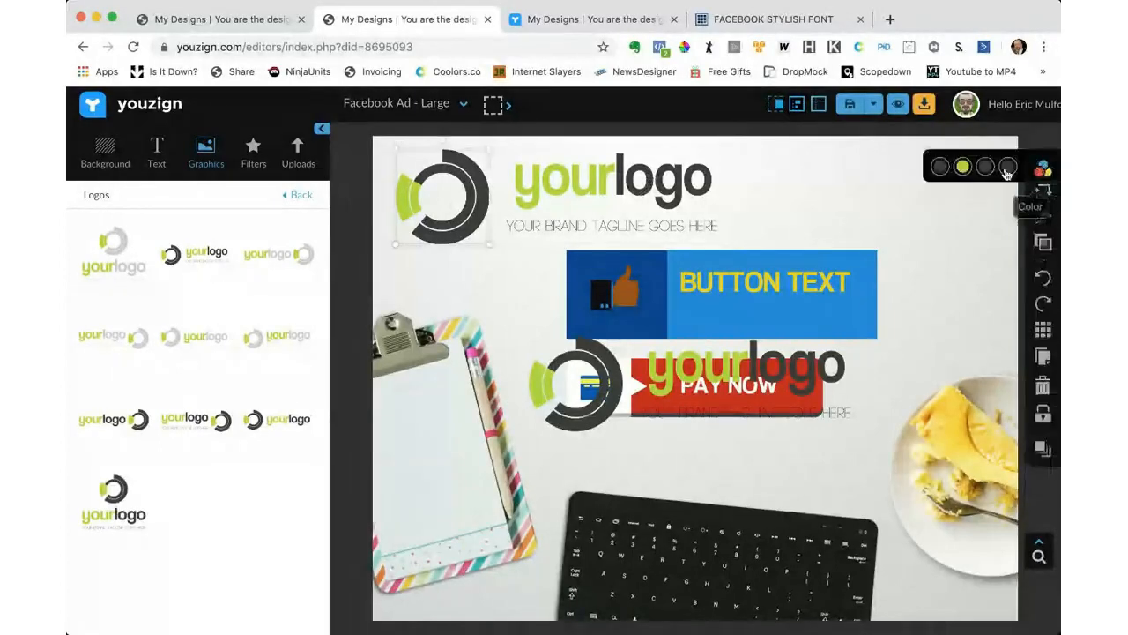
pyautogui.click(666, 182)
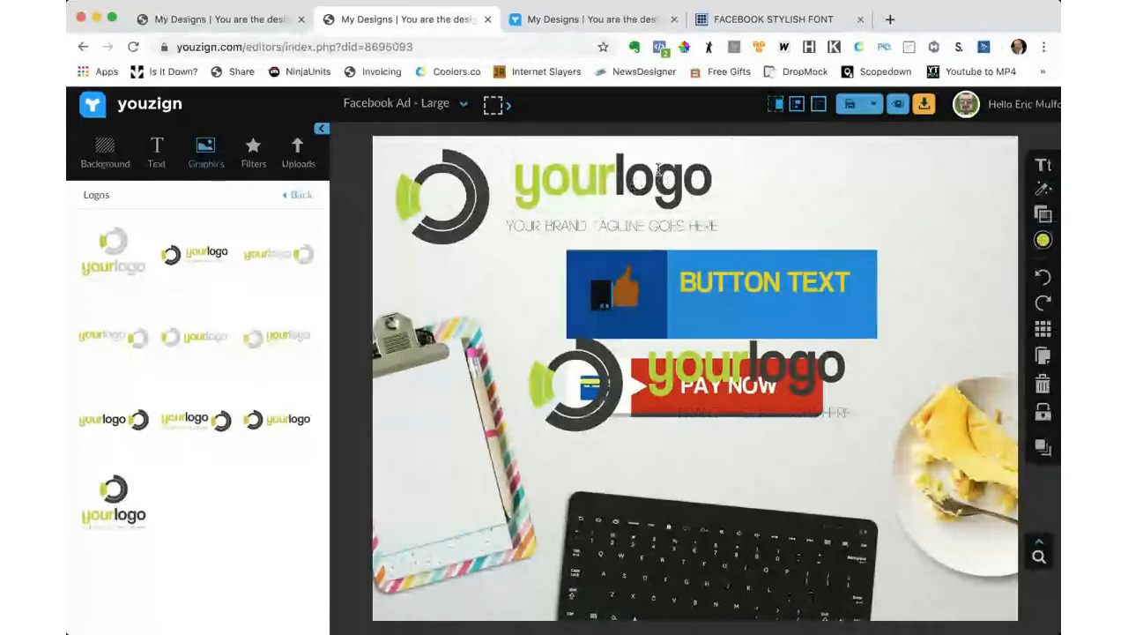
pyautogui.press('BackSpace')
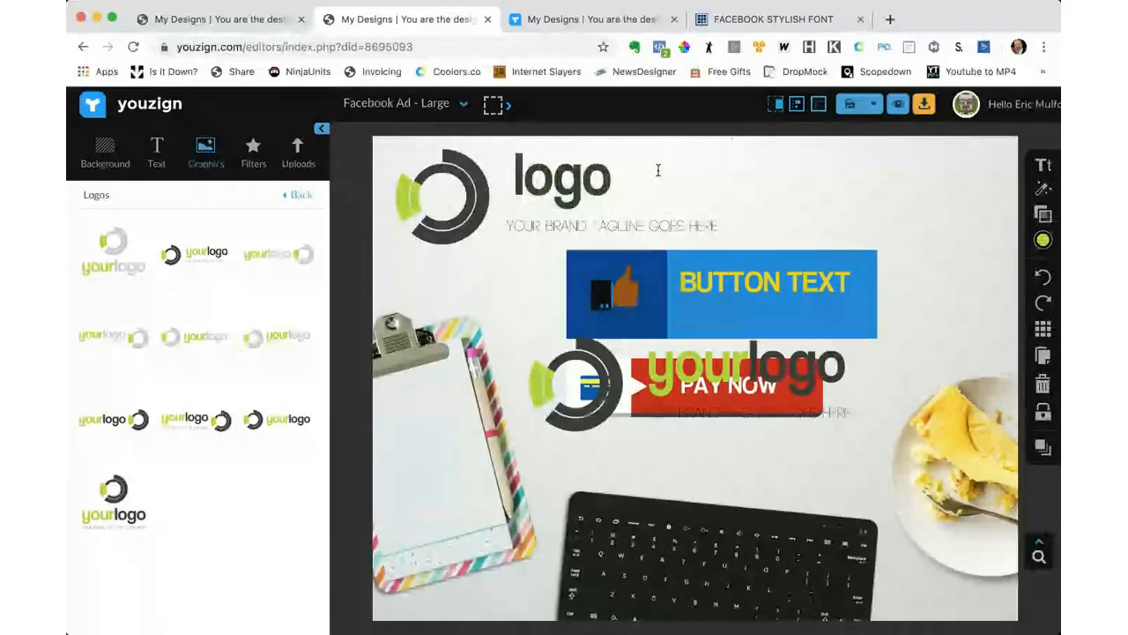
pyautogui.write('Eric')
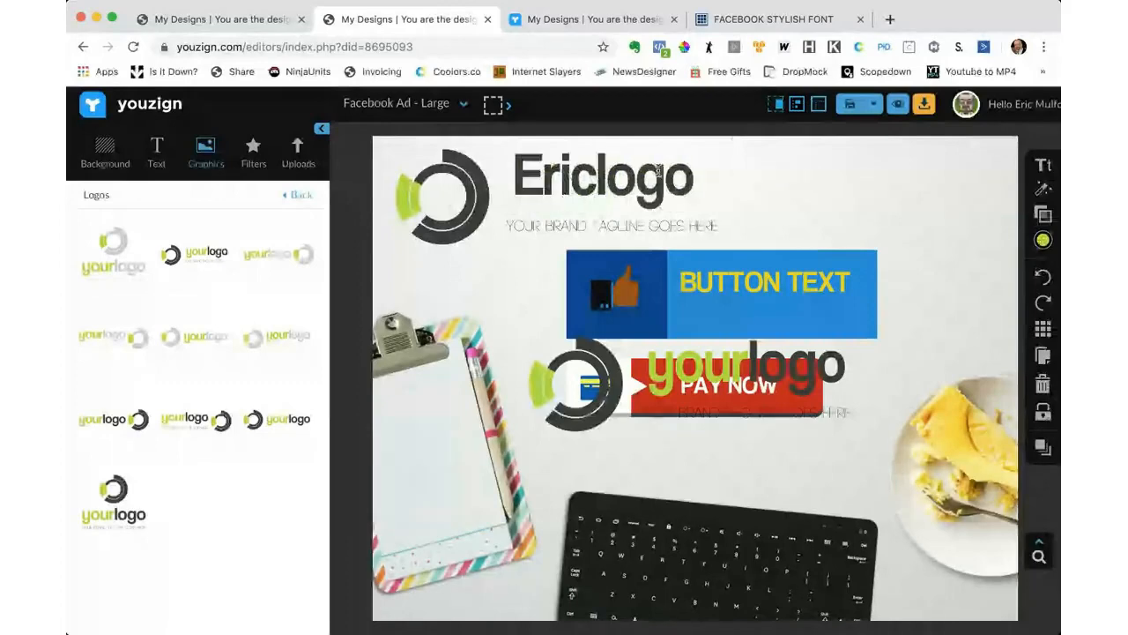
pyautogui.press('Delete')
pyautogui.press('Delete')
pyautogui.press('Delete')
pyautogui.press('Delete')
pyautogui.write('Said')
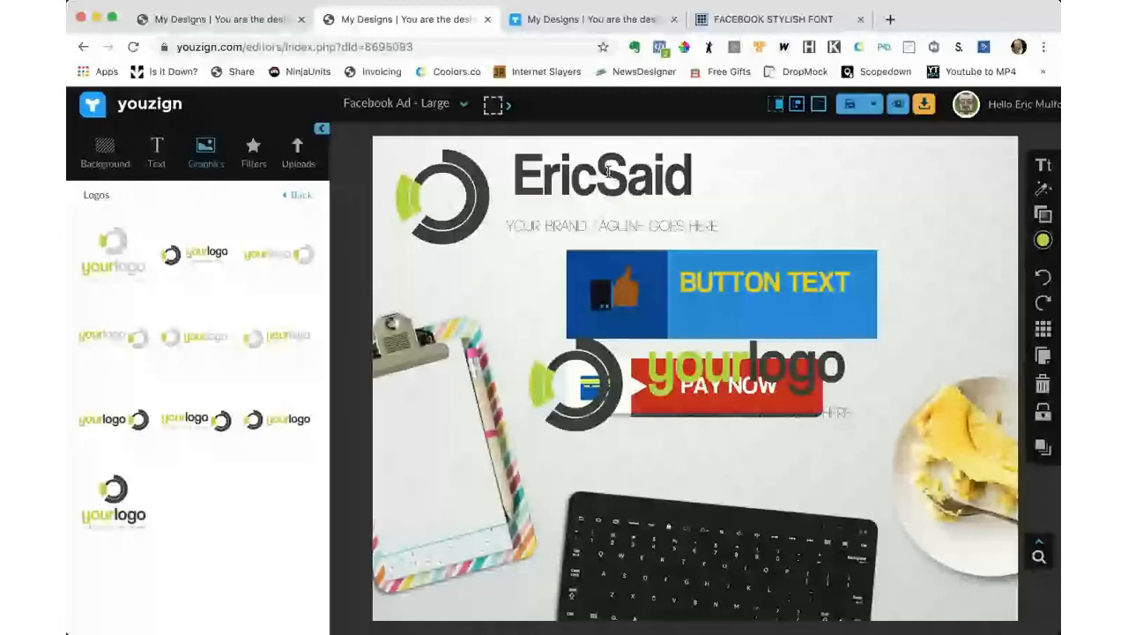
# Recolour the word "Said" in the upper logo lime green and finish editing the logo text.
pyautogui.moveTo(608, 171); pyautogui.dragTo(693, 174)
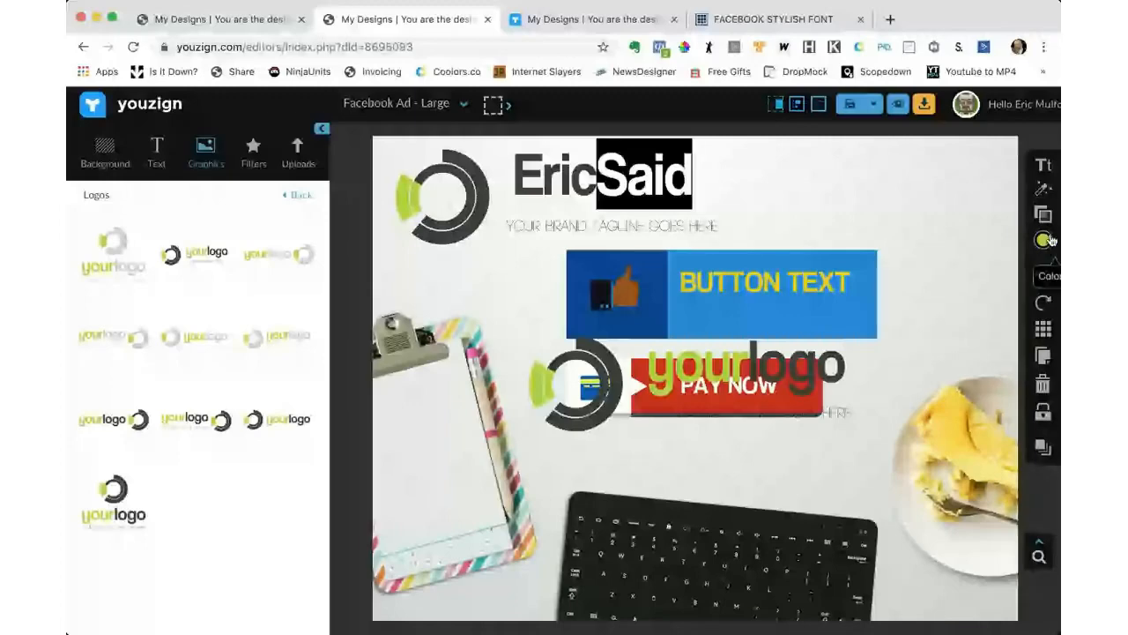
pyautogui.click(1048, 239)
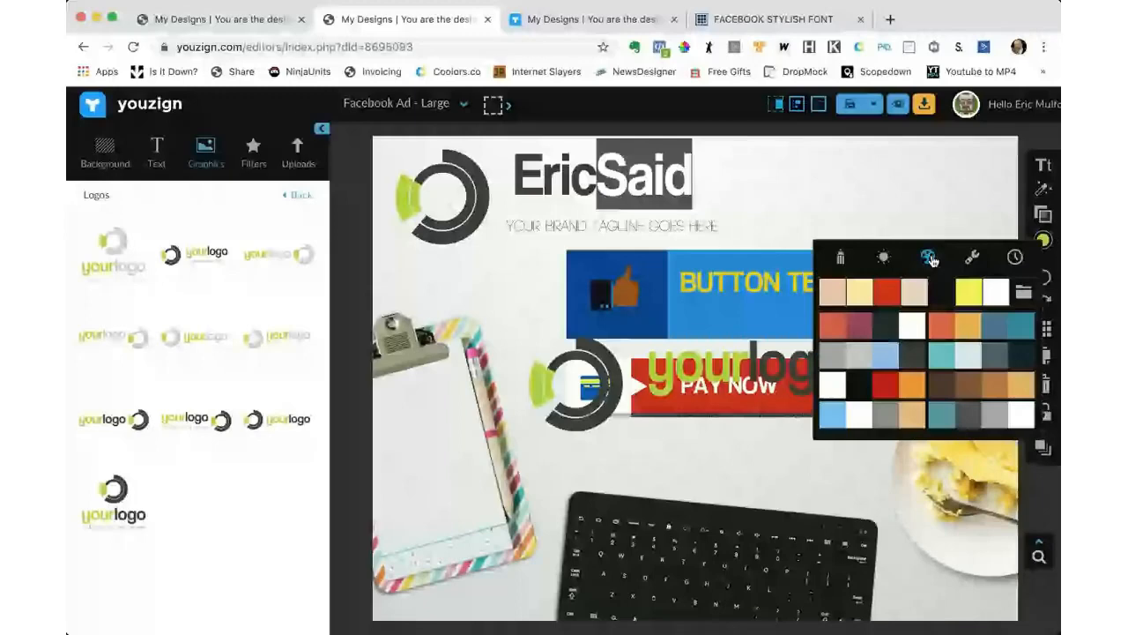
pyautogui.click(645, 228)
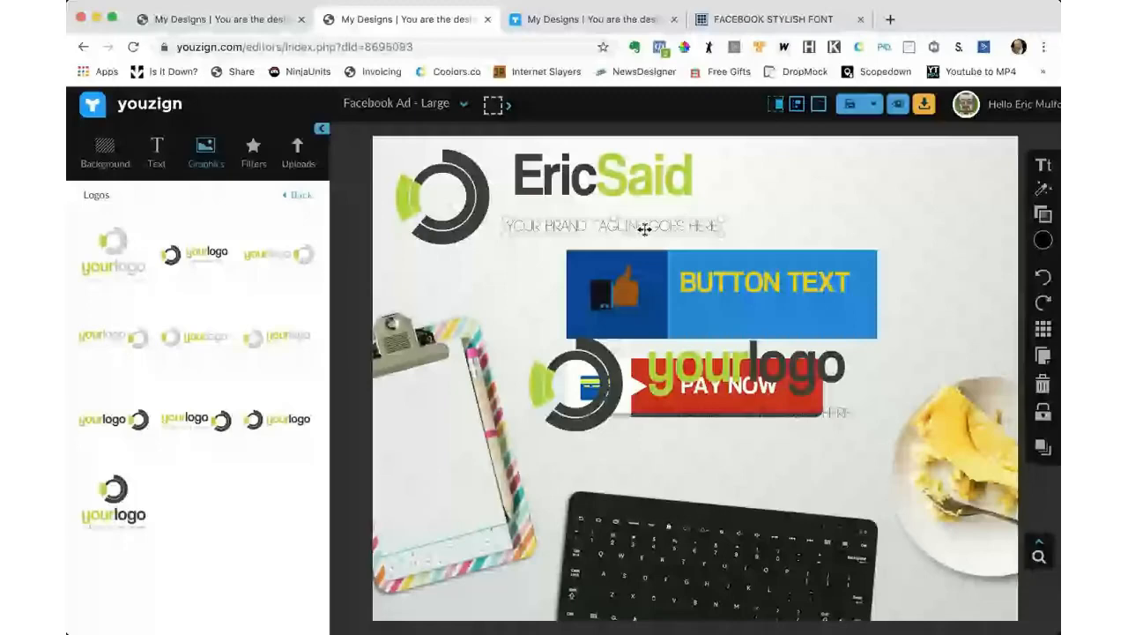
# Replace the upper logo's tagline with "Simple Makes Awesome Easy!".
pyautogui.doubleClick(645, 228)
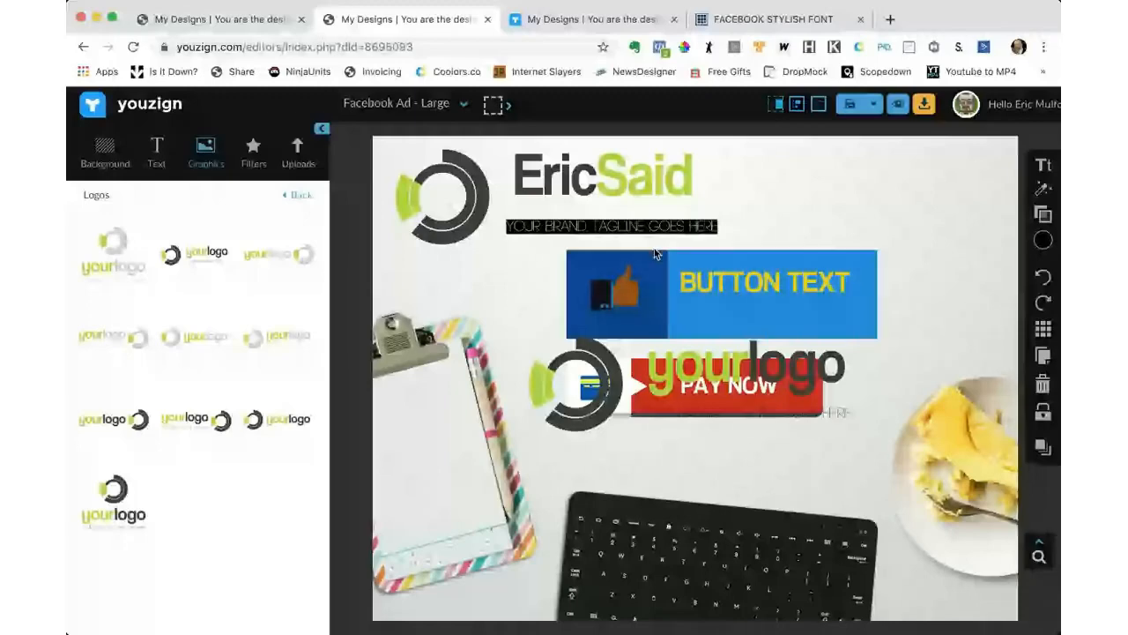
pyautogui.write('SIMPLE MAKES AWESO')
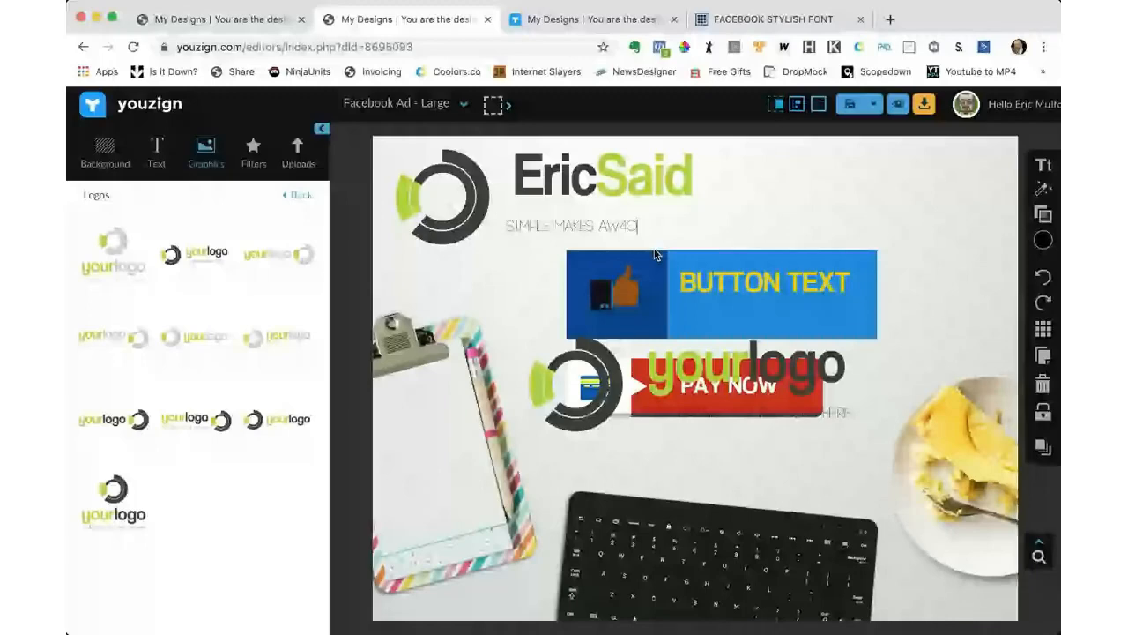
pyautogui.write('ME EASY')
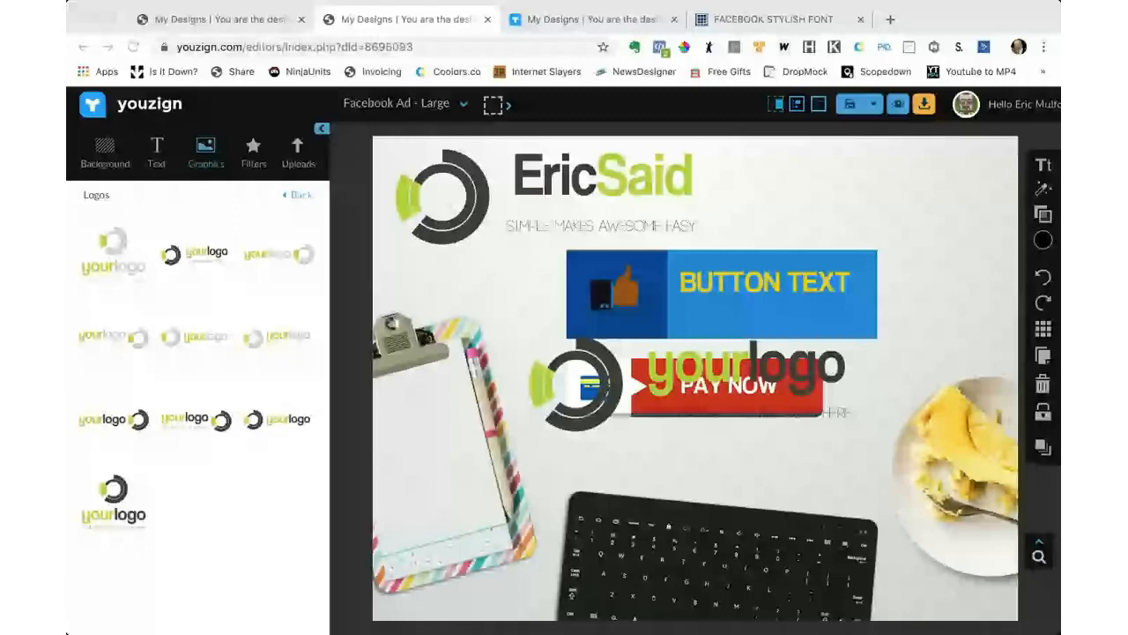
# Recolour the whole tagline text of the upper logo blue.
pyautogui.tripleClick(654, 226)
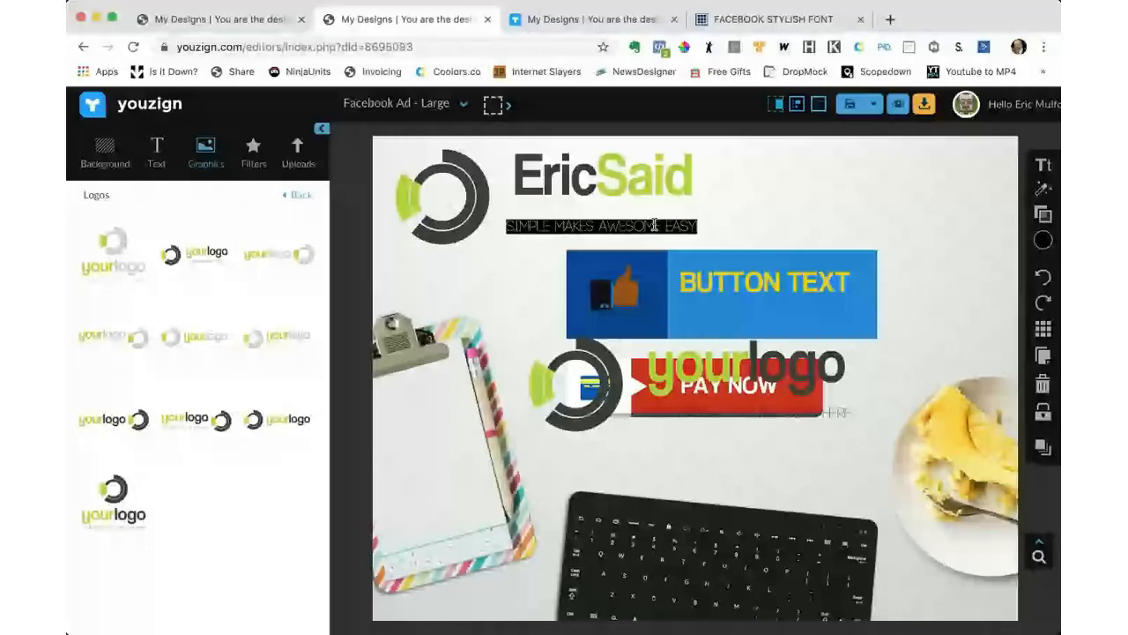
pyautogui.click(1043, 240)
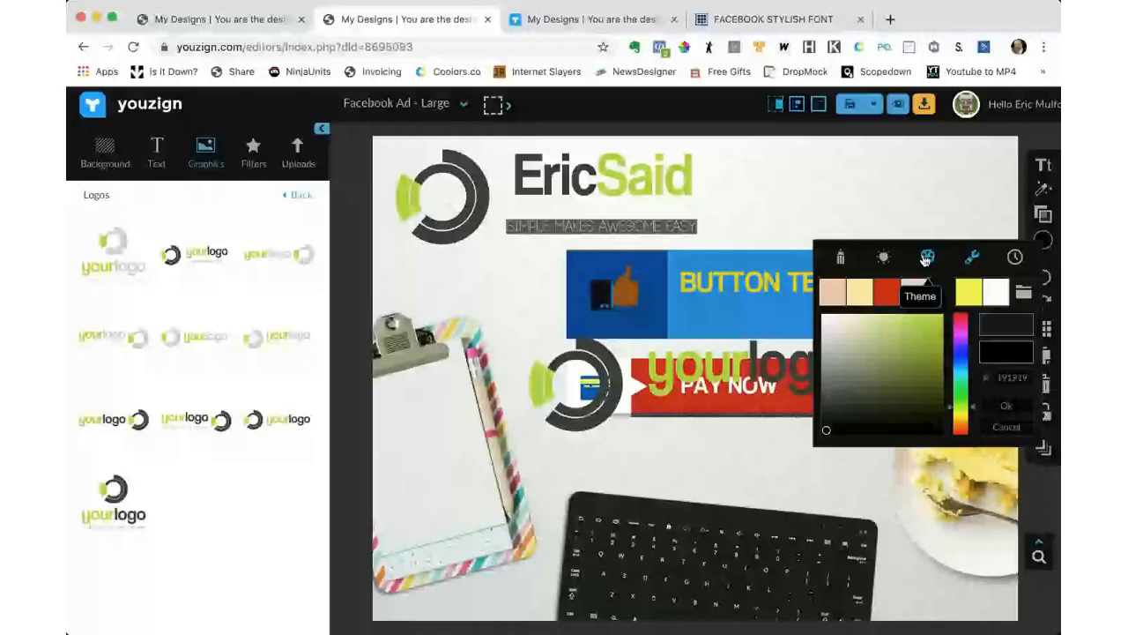
pyautogui.click(927, 258)
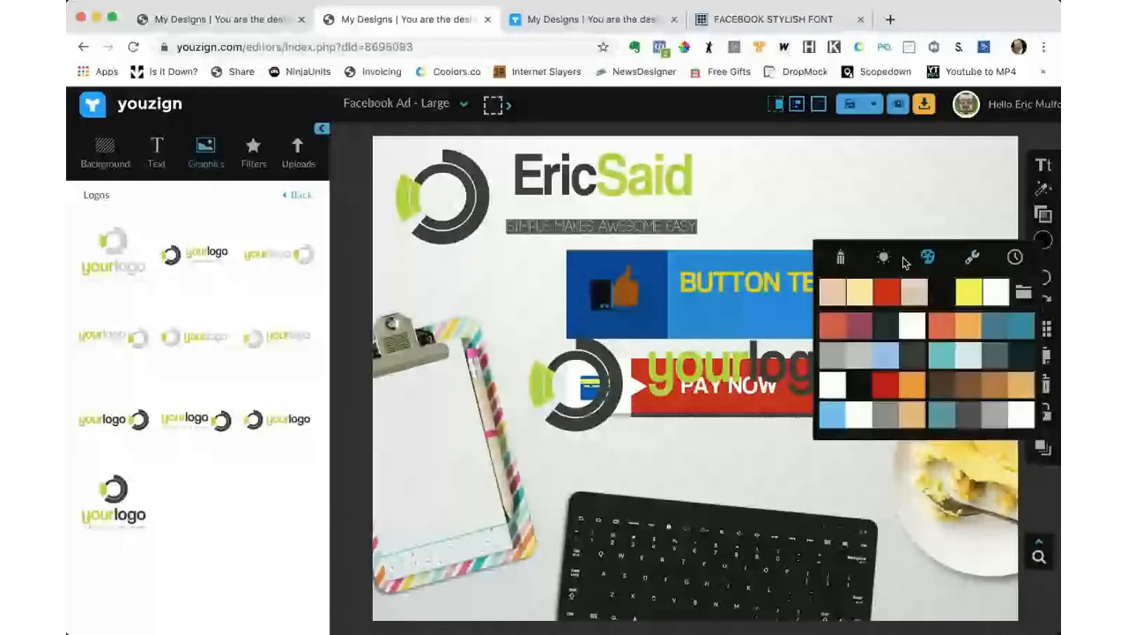
pyautogui.click(883, 257)
# Change the font of the upper logo's tagline to Free Sans.
pyautogui.click(671, 220)
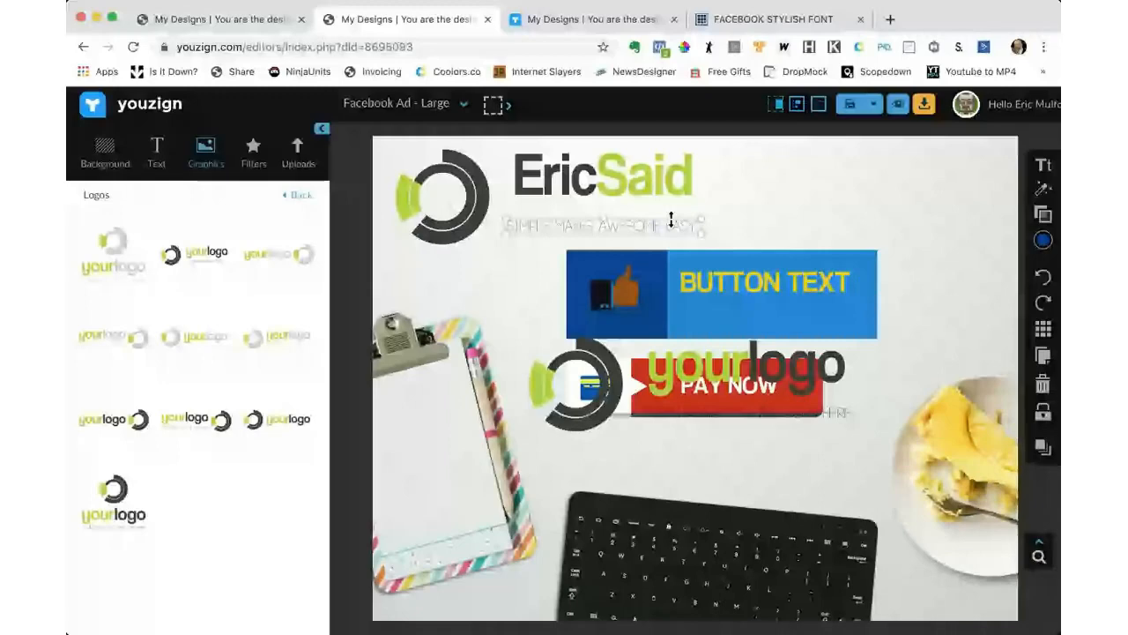
pyautogui.click(671, 222)
pyautogui.click(964, 170)
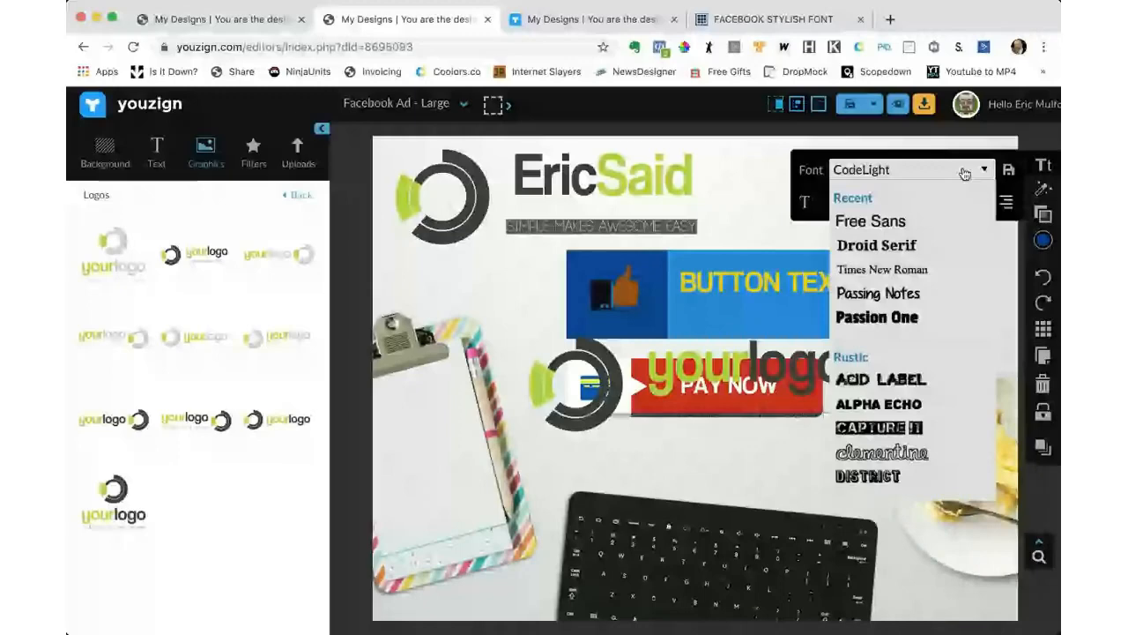
pyautogui.click(898, 226)
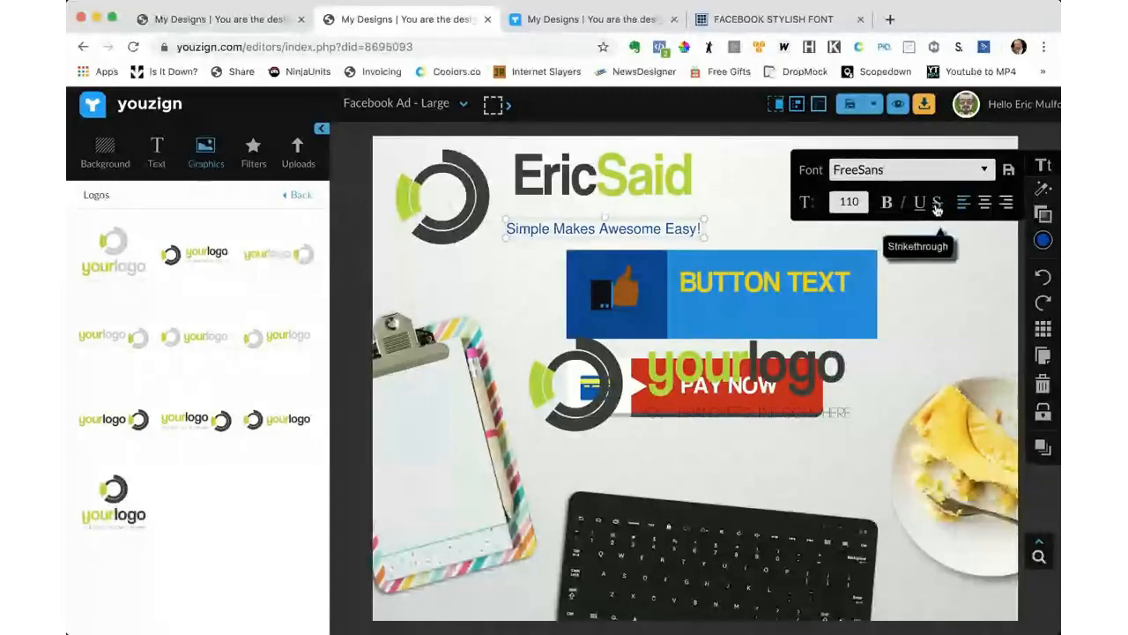
# Recolour the outer right arc of the upper logo's ring icon pale olive green.
pyautogui.click(925, 250)
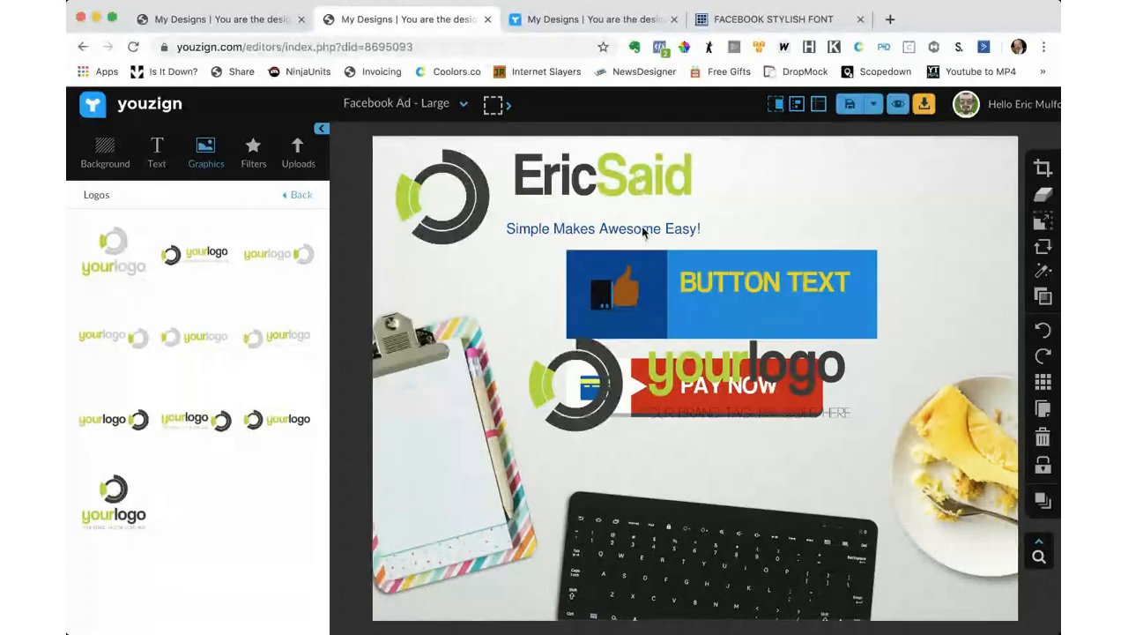
pyautogui.click(666, 186)
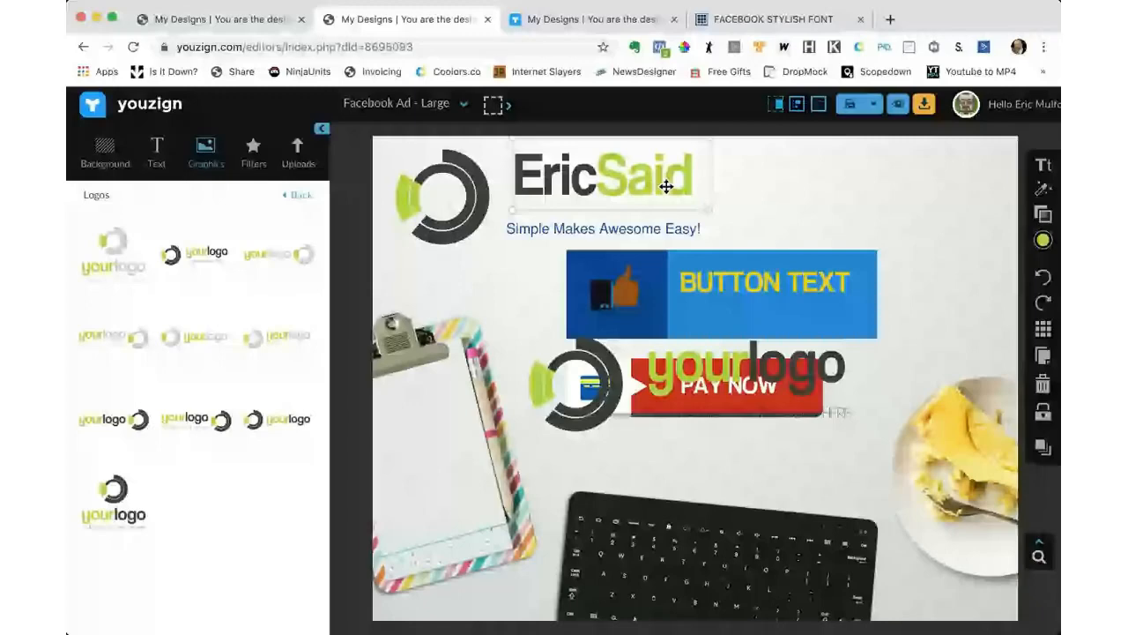
pyautogui.click(457, 195)
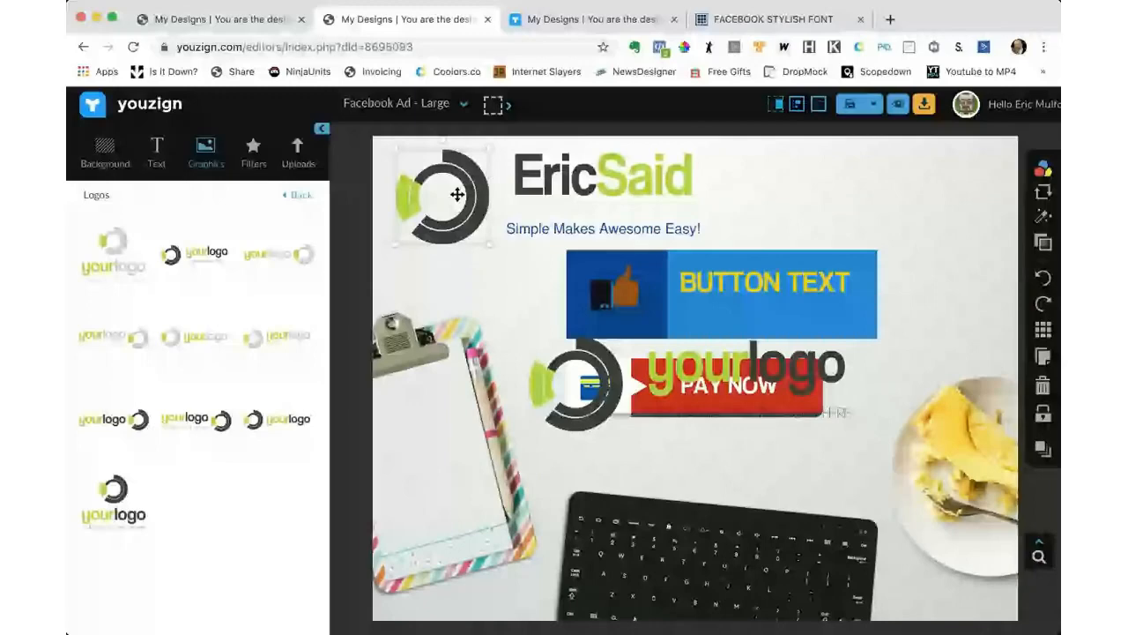
pyautogui.click(1043, 168)
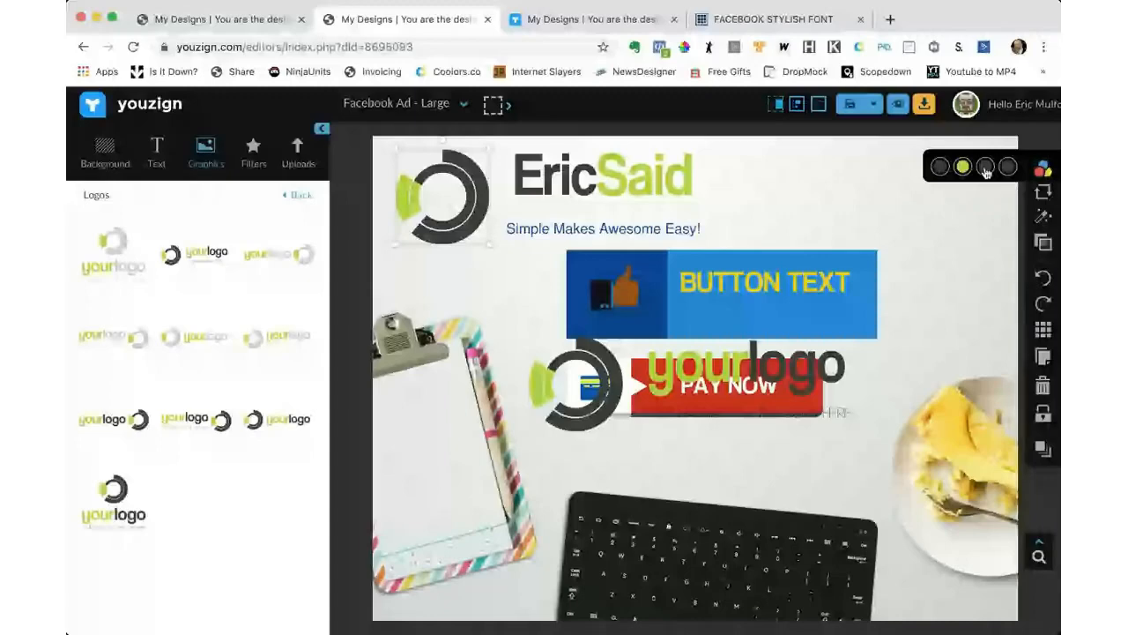
pyautogui.click(1009, 169)
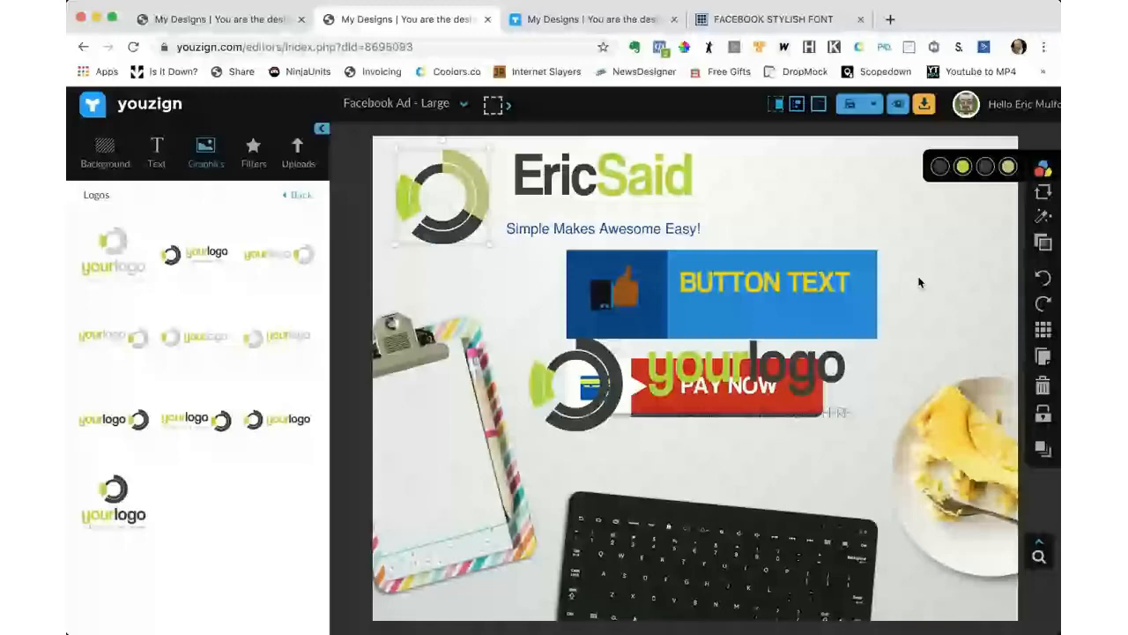
# Replace the upper logo's ring icon with the orange megaphone from the Objects vector graphics, scaled down to fit beside the name.
pyautogui.click(458, 177)
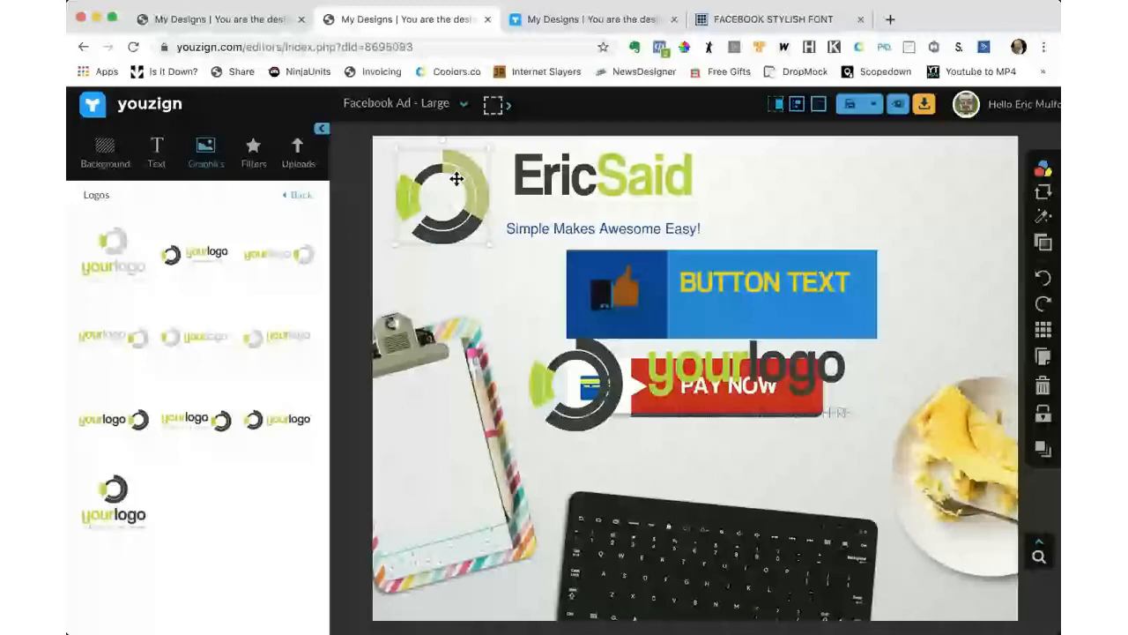
pyautogui.press('Delete')
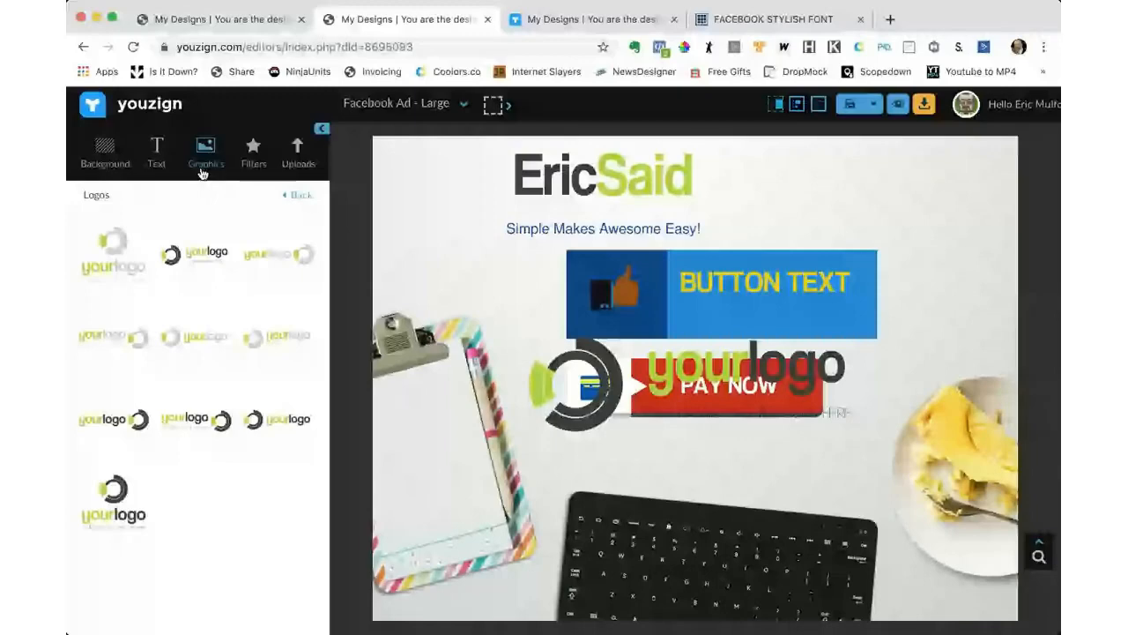
pyautogui.click(301, 195)
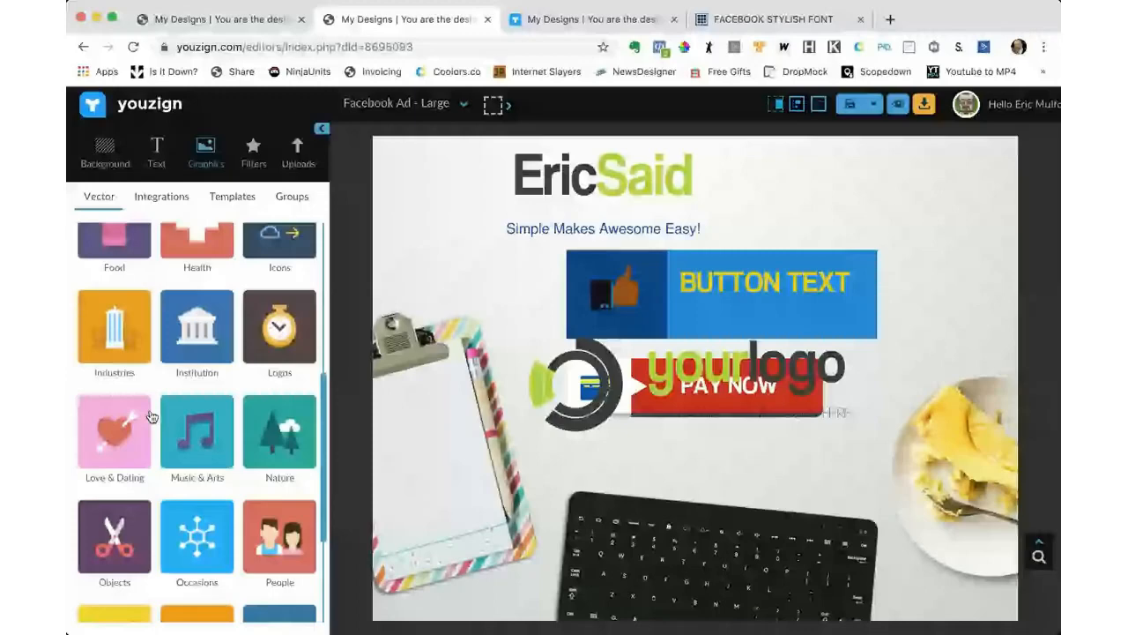
pyautogui.scroll(-2, 132, 437)
pyautogui.click(106, 459)
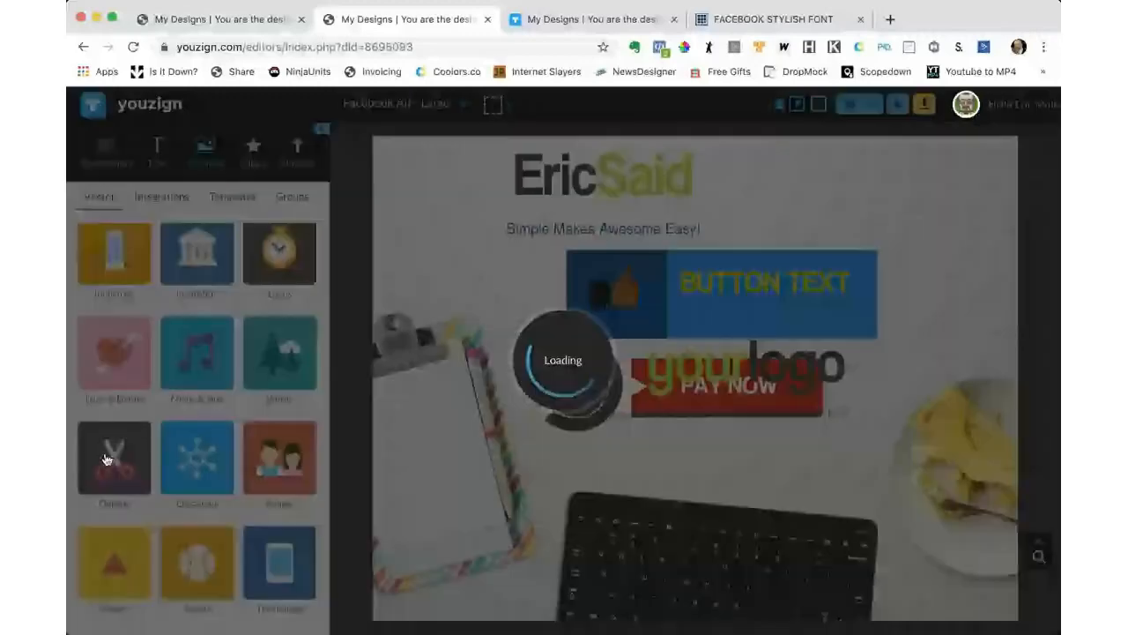
pyautogui.moveTo(203, 357); pyautogui.dragTo(449, 180)
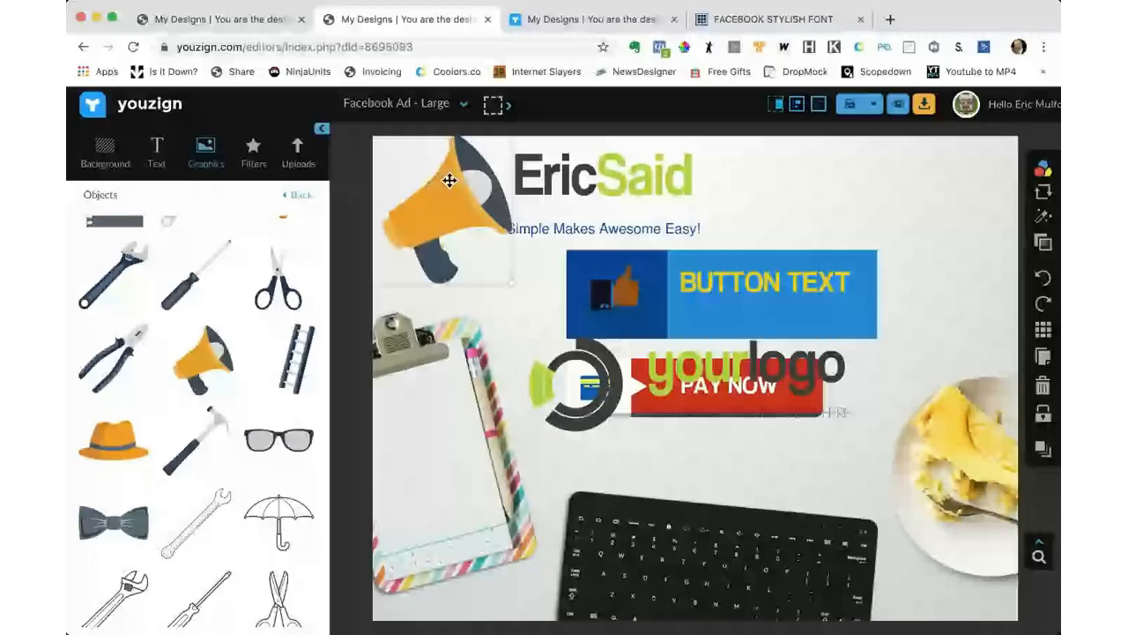
pyautogui.moveTo(449, 181); pyautogui.dragTo(450, 184)
pyautogui.hotkey('ctrl', 'z')
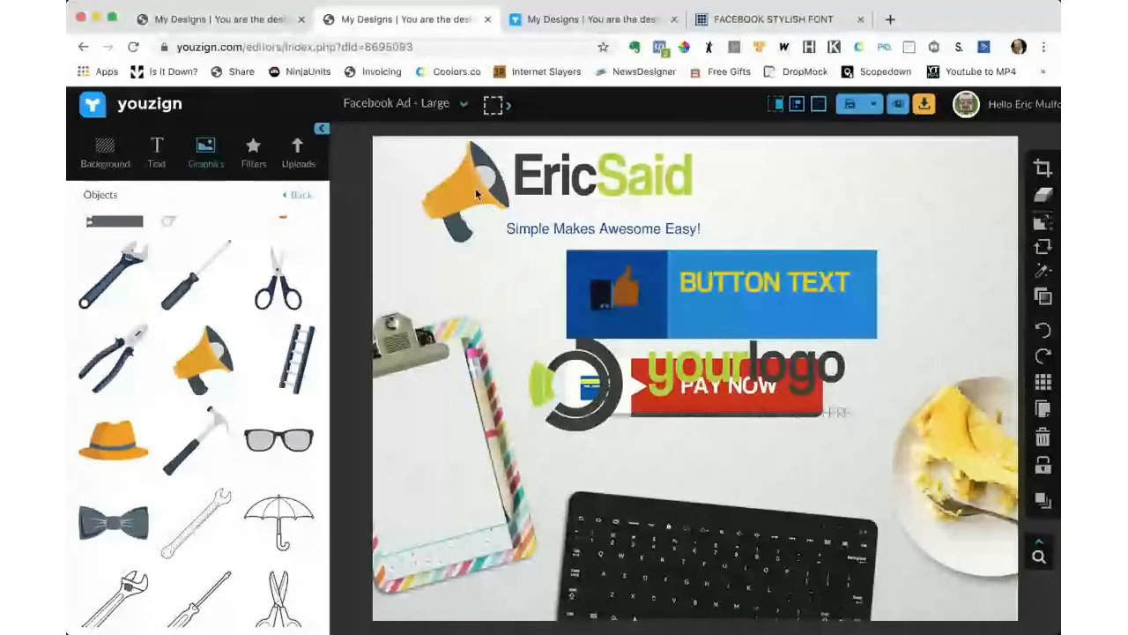
# Recolour the megaphone with a red body, pink handle and horn opening, yellow centre, and blue and dark accents.
pyautogui.click(1044, 169)
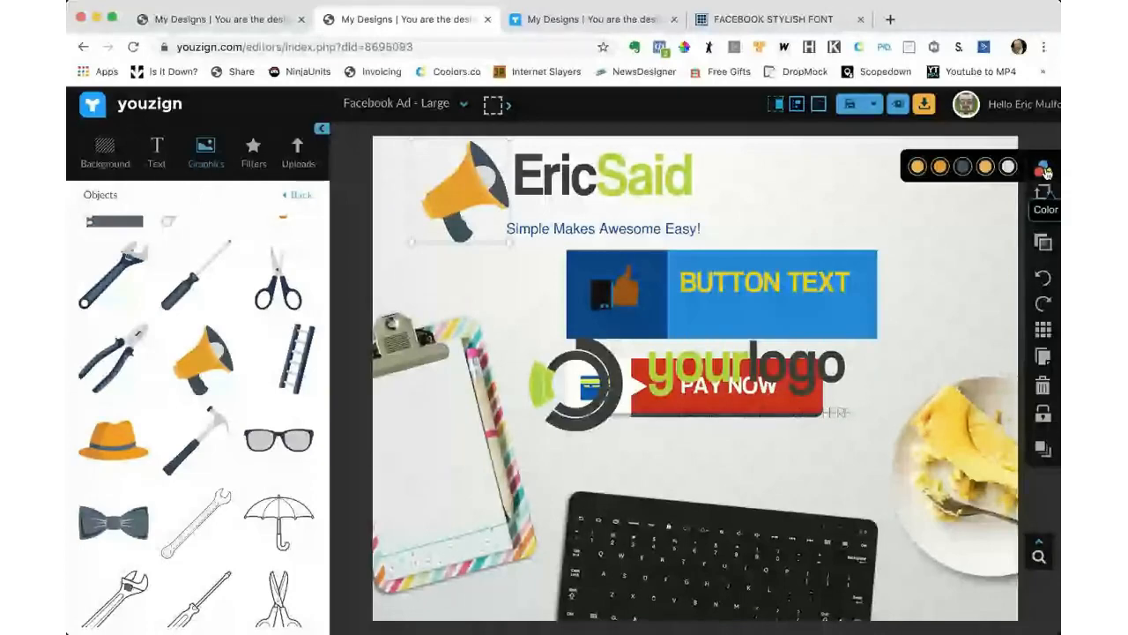
pyautogui.click(986, 167)
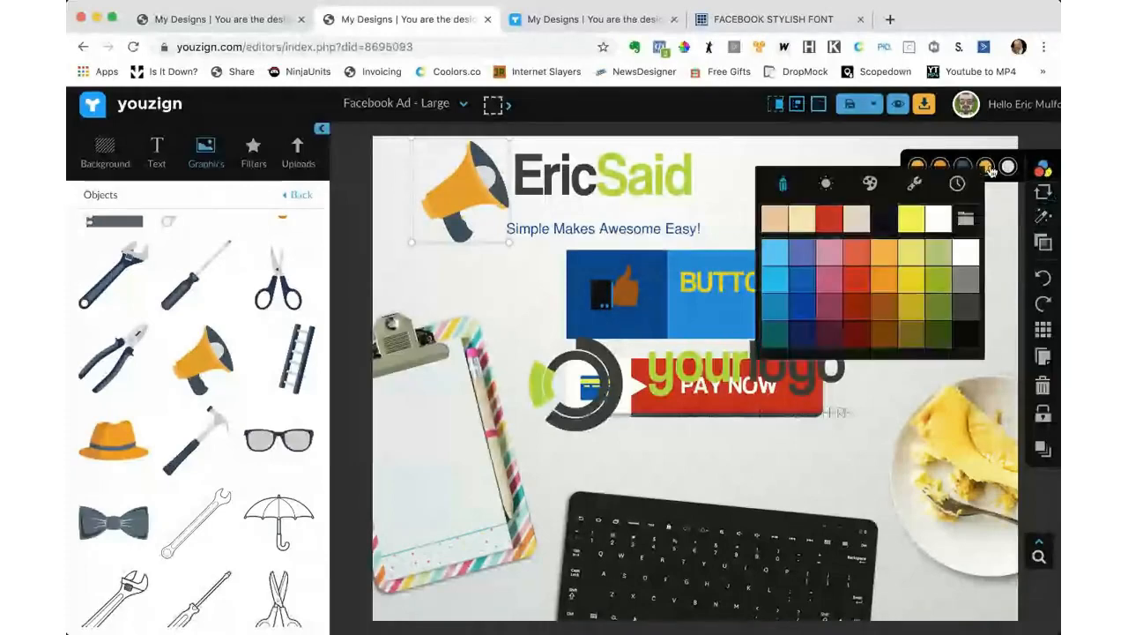
pyautogui.click(808, 280)
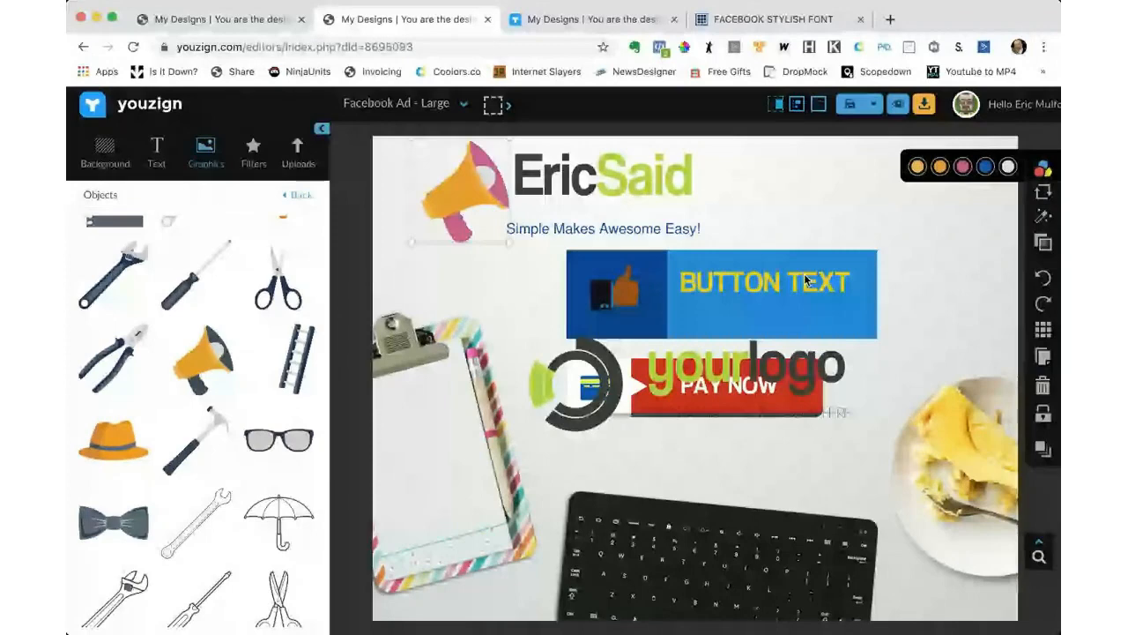
pyautogui.click(942, 169)
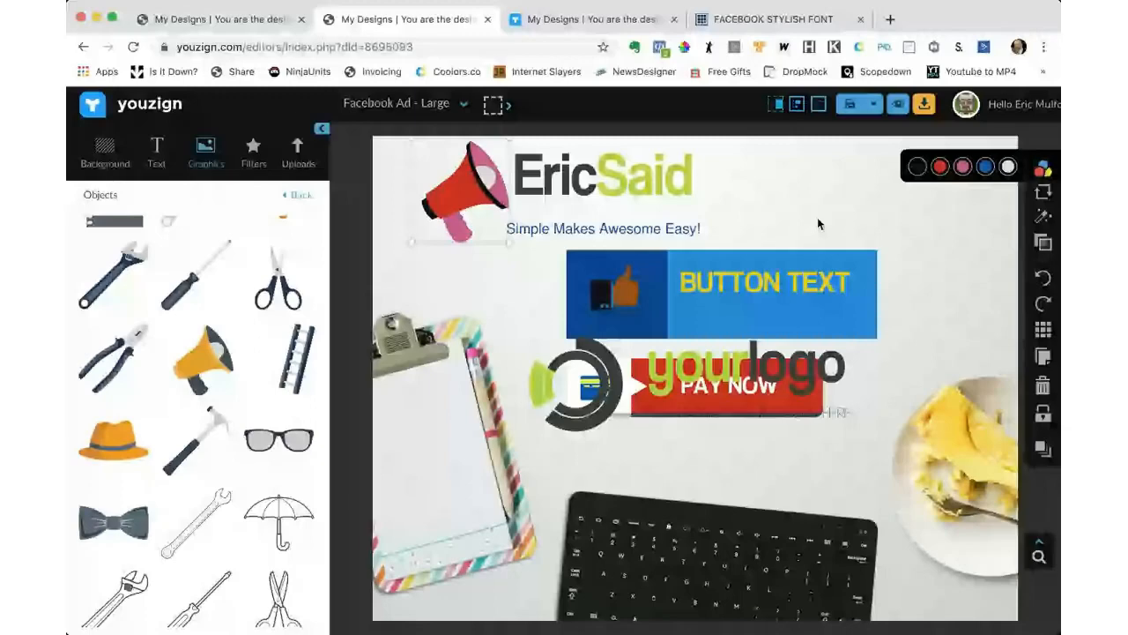
pyautogui.click(962, 168)
pyautogui.click(935, 222)
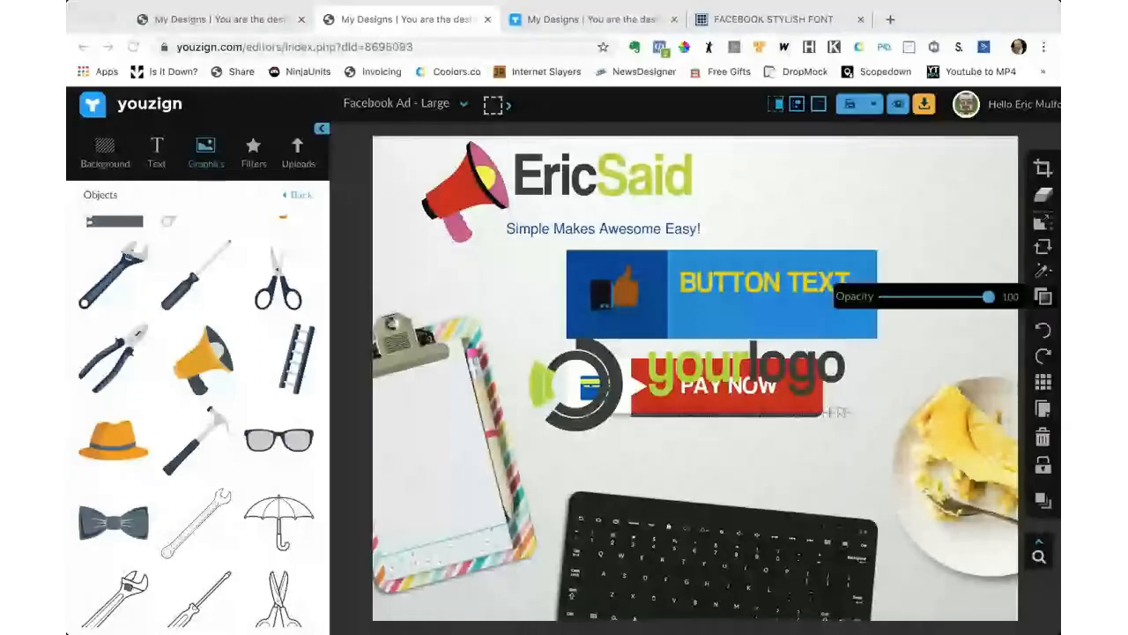